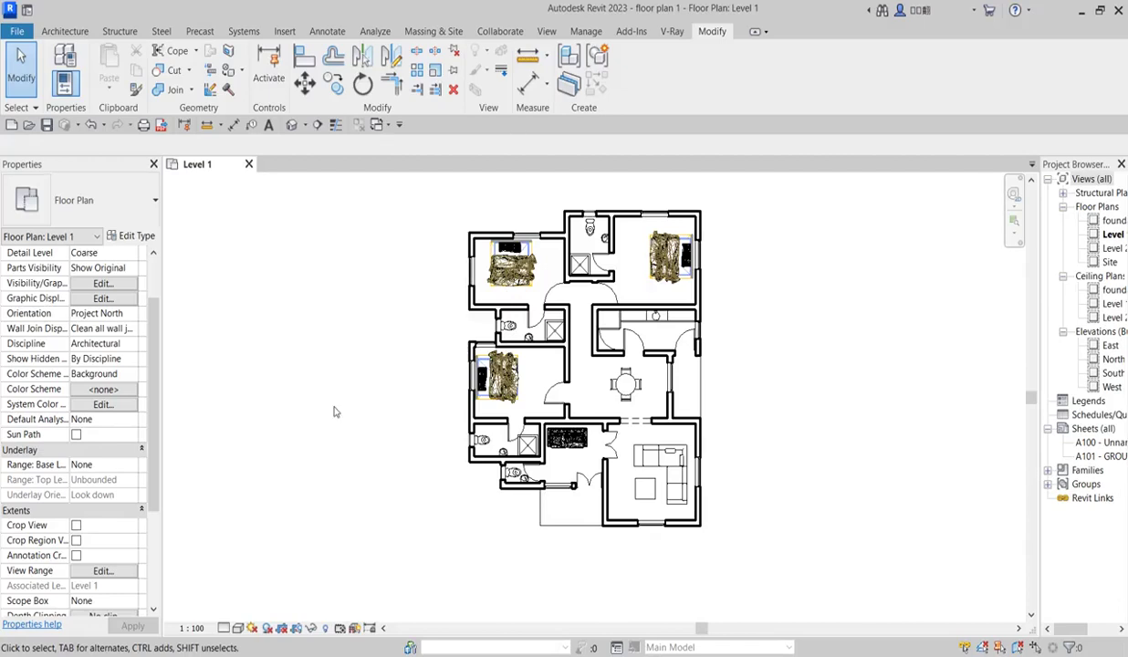
Step: Examine the Level 1 floor plan, including its rooms, walls, windows, doors and furniture
scroll(602, 356, up, 1)
scroll(603, 356, down, 1)
scroll(602, 356, up, 1)
scroll(593, 354, up, 1)
scroll(593, 354, down, 1)
scroll(451, 436, down, 1)
scroll(452, 436, up, 1)
scroll(451, 436, up, 1)
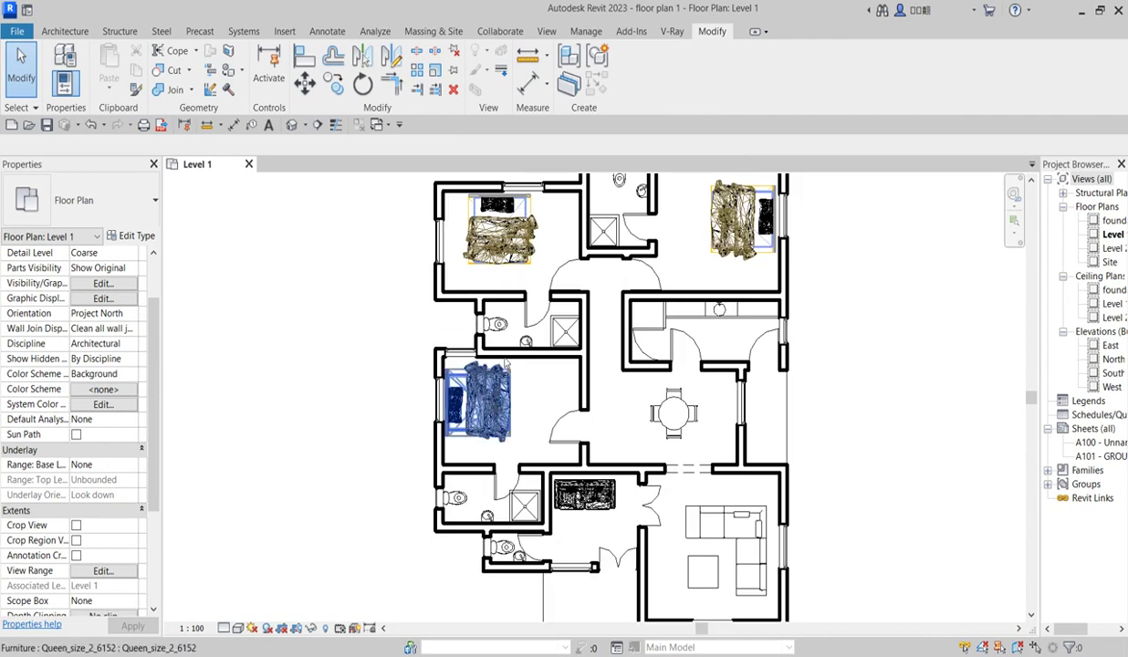
scroll(540, 351, down, 1)
scroll(511, 356, up, 1)
scroll(497, 358, up, 1)
scroll(488, 361, up, 1)
scroll(488, 362, down, 2)
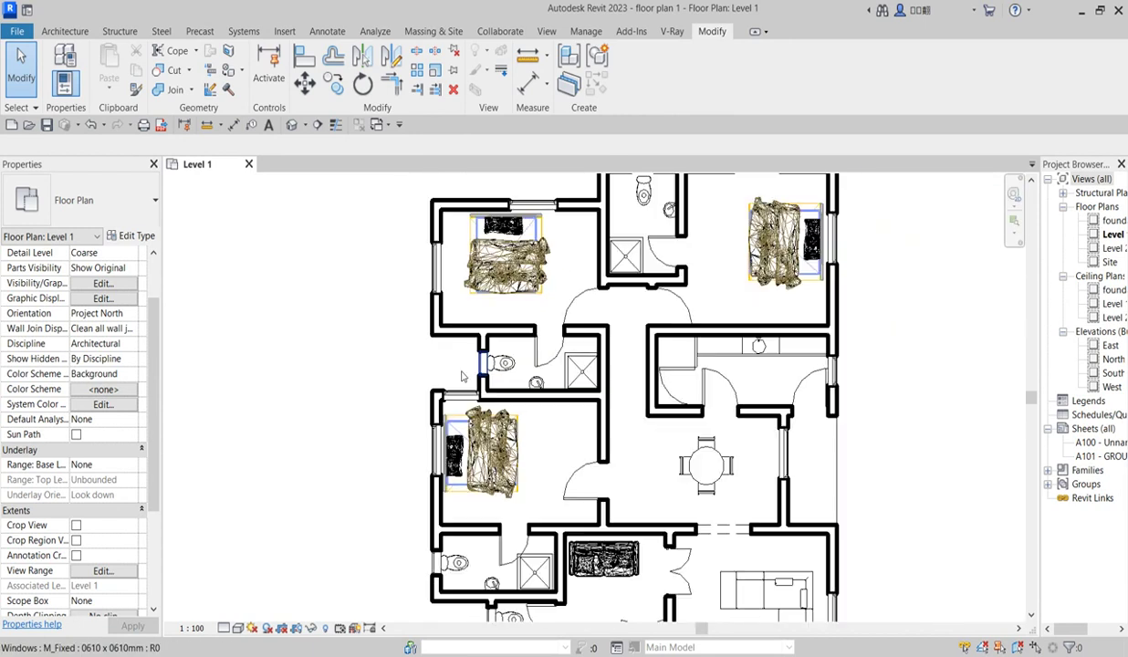
scroll(525, 479, down, 1)
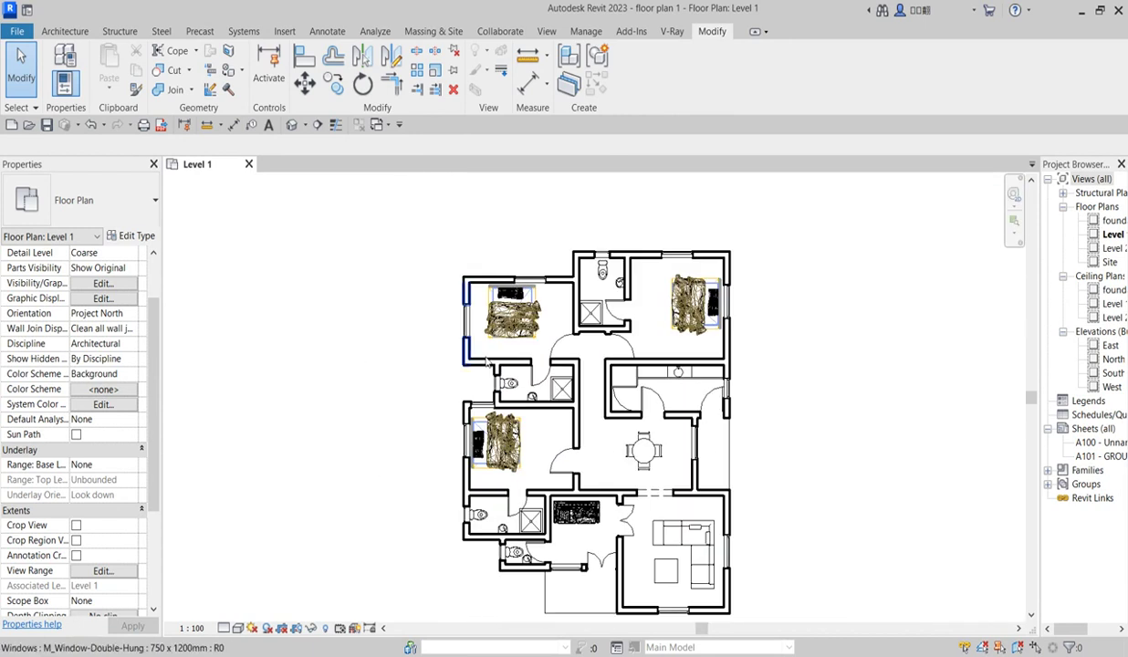
scroll(566, 333, down, 1)
scroll(474, 365, up, 1)
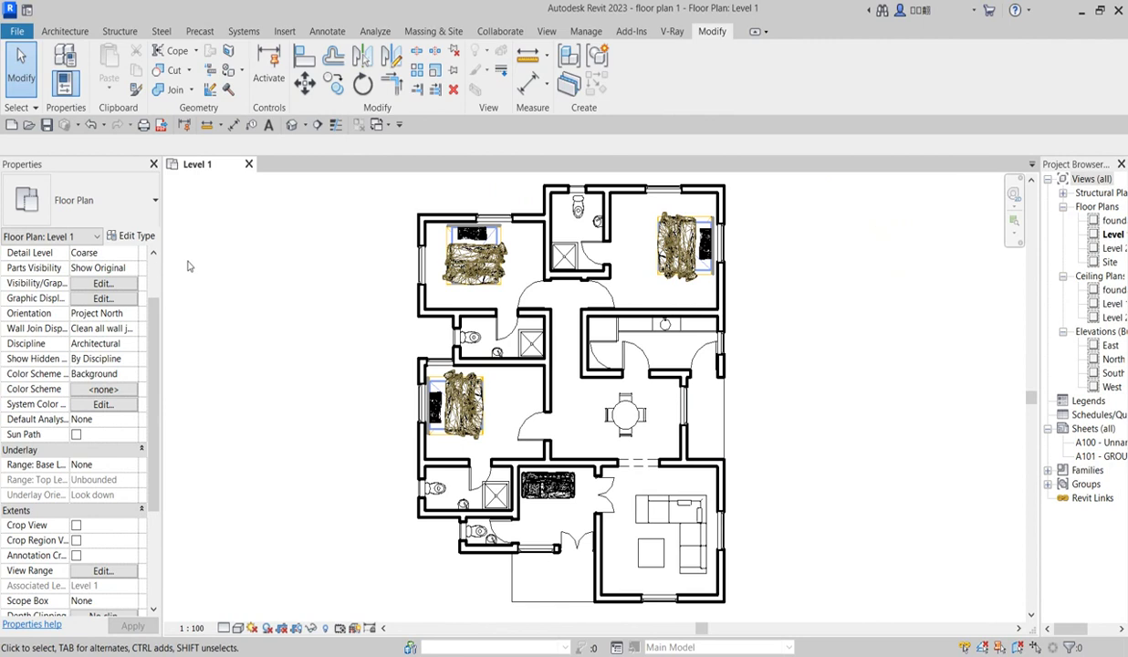
click(352, 331)
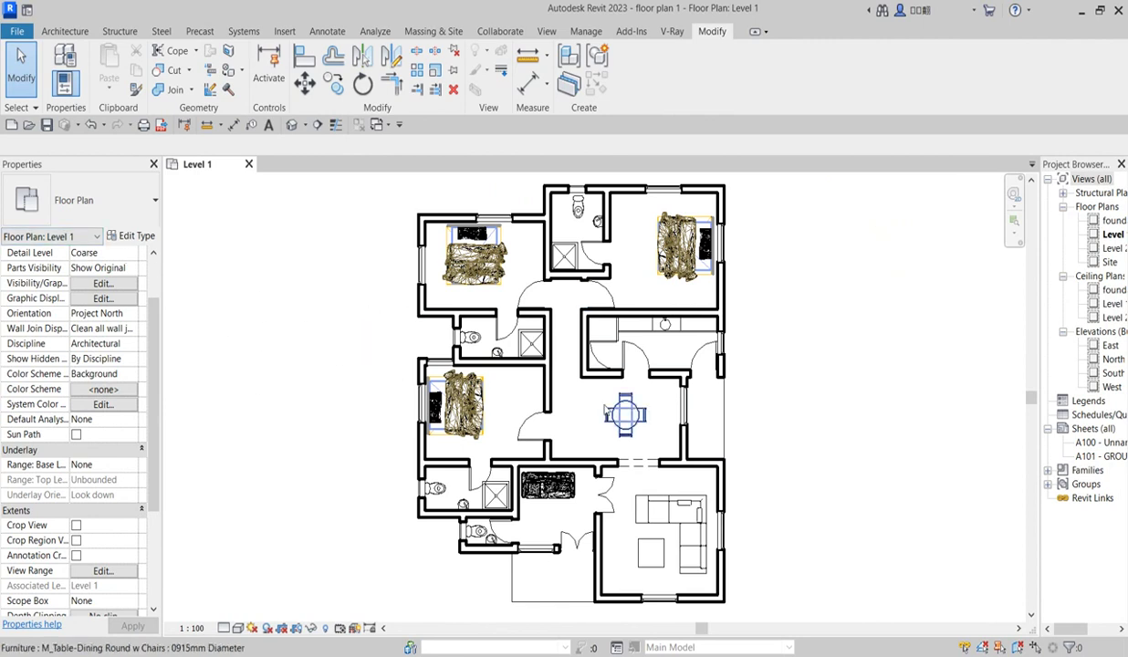
Step: Set the cut plane offset in the Level 1 view range to 2000 and check the plan
drag(155, 330, 156, 442)
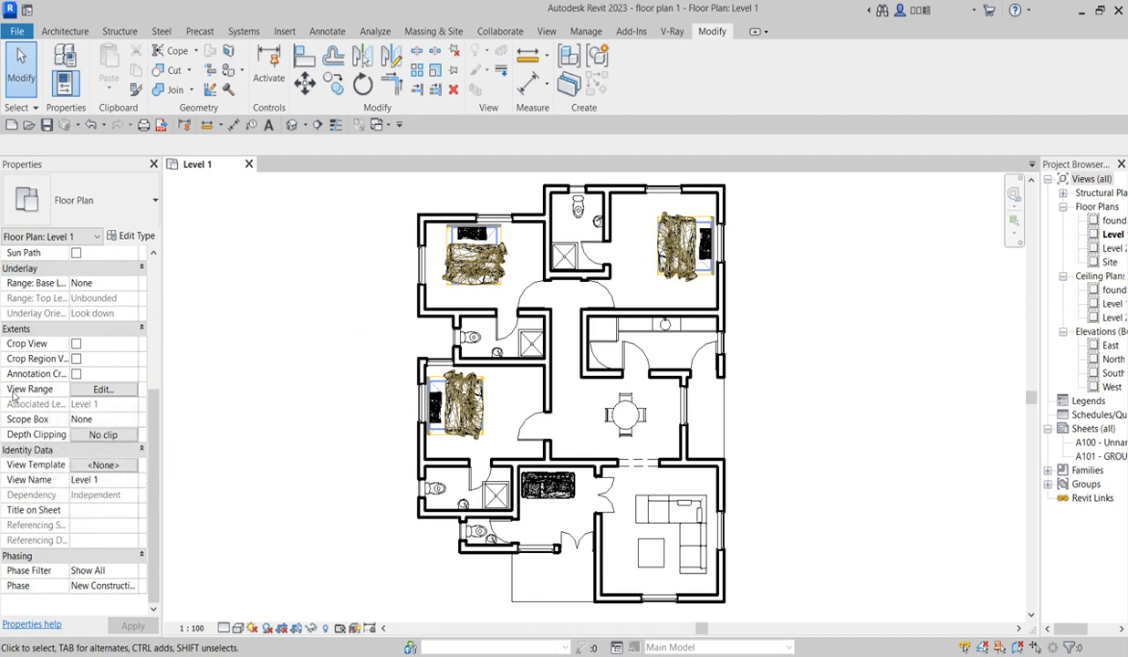
click(104, 390)
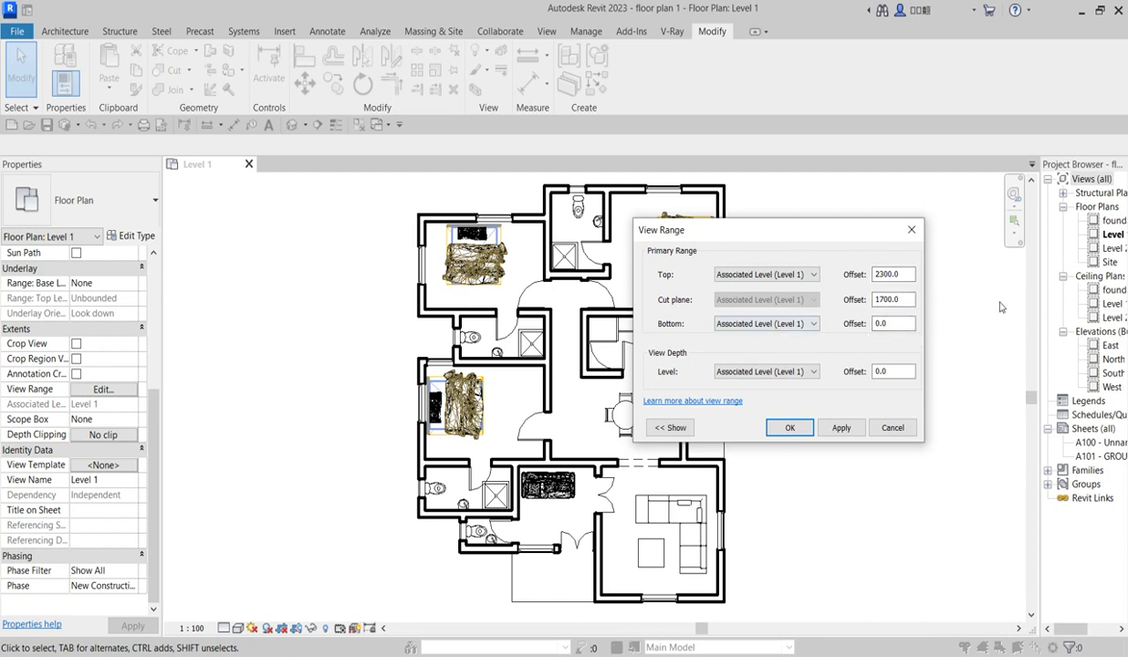
double_click(903, 300)
text(2)
click(788, 428)
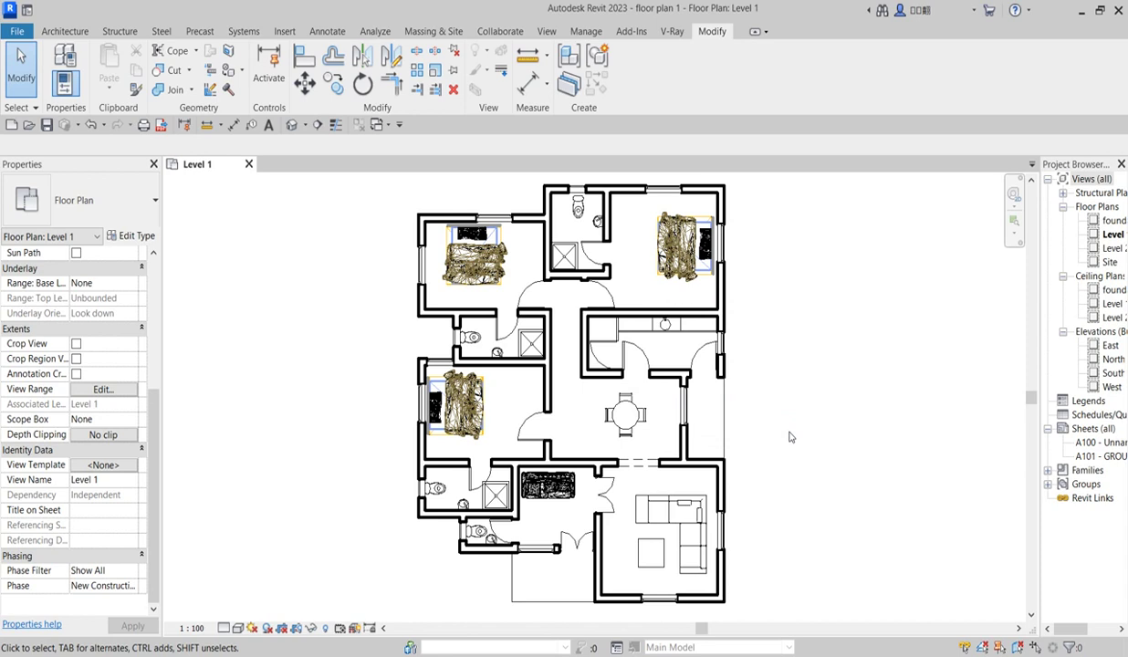
scroll(511, 401, up, 4)
scroll(457, 401, down, 5)
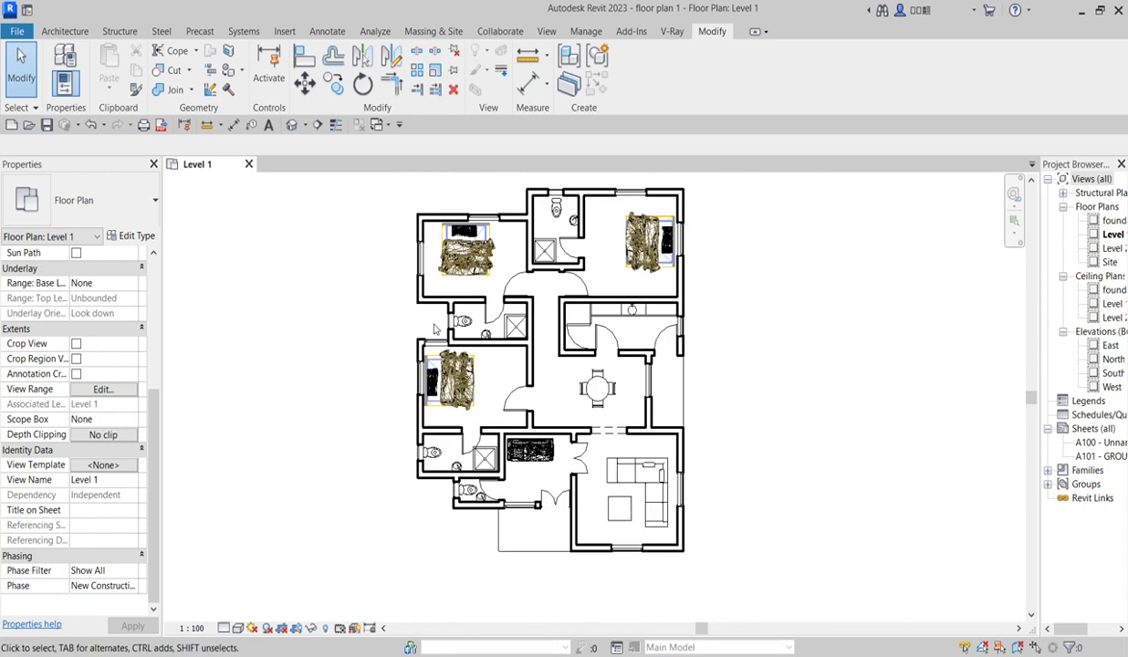
scroll(556, 200, up, 2)
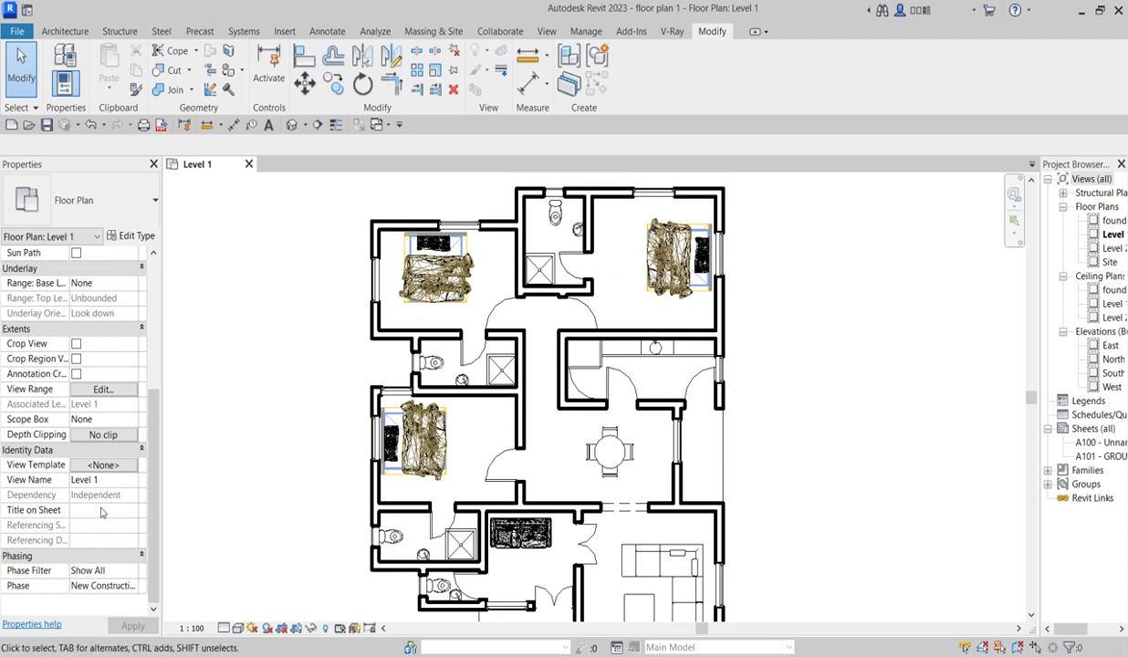
Step: Raise the cut plane offset in the Level 1 view range to 2200
click(103, 389)
drag(903, 303, 844, 301)
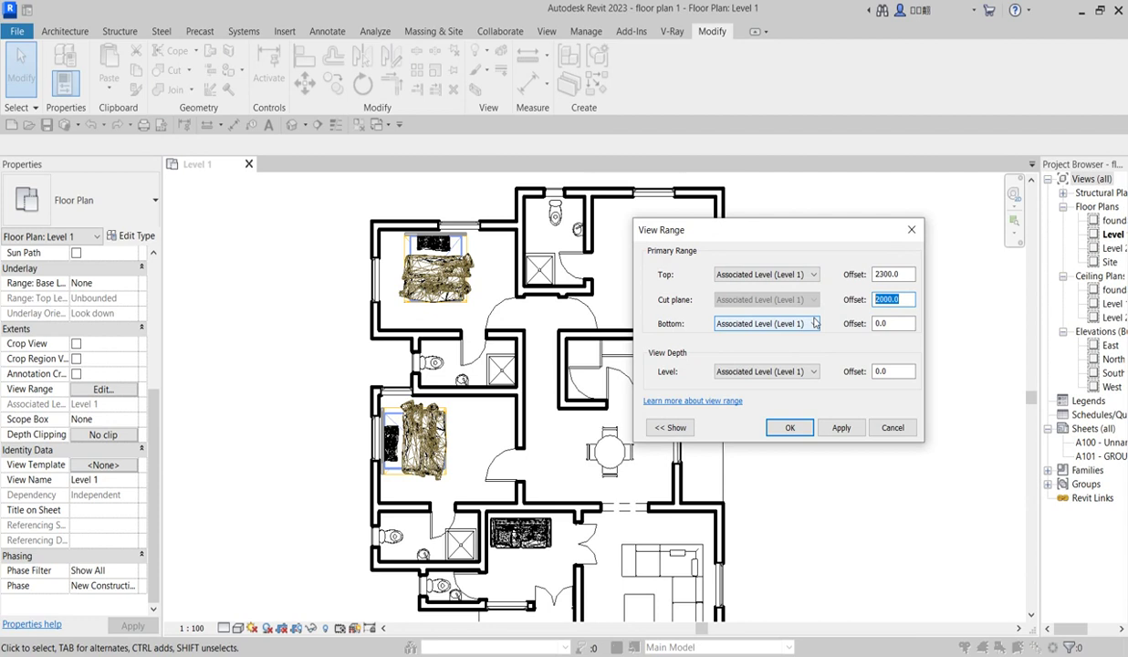
text(2)
click(789, 427)
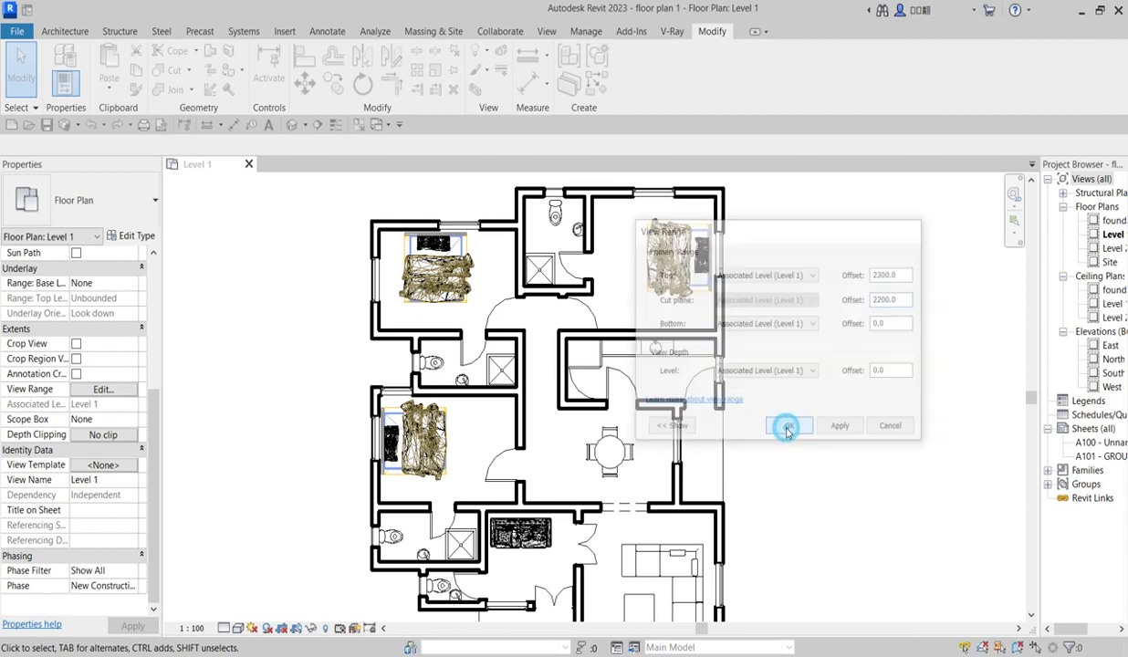
Step: Examine how windows, doors and wall openings display in the plan with the raised cut plane
scroll(657, 483, down, 1)
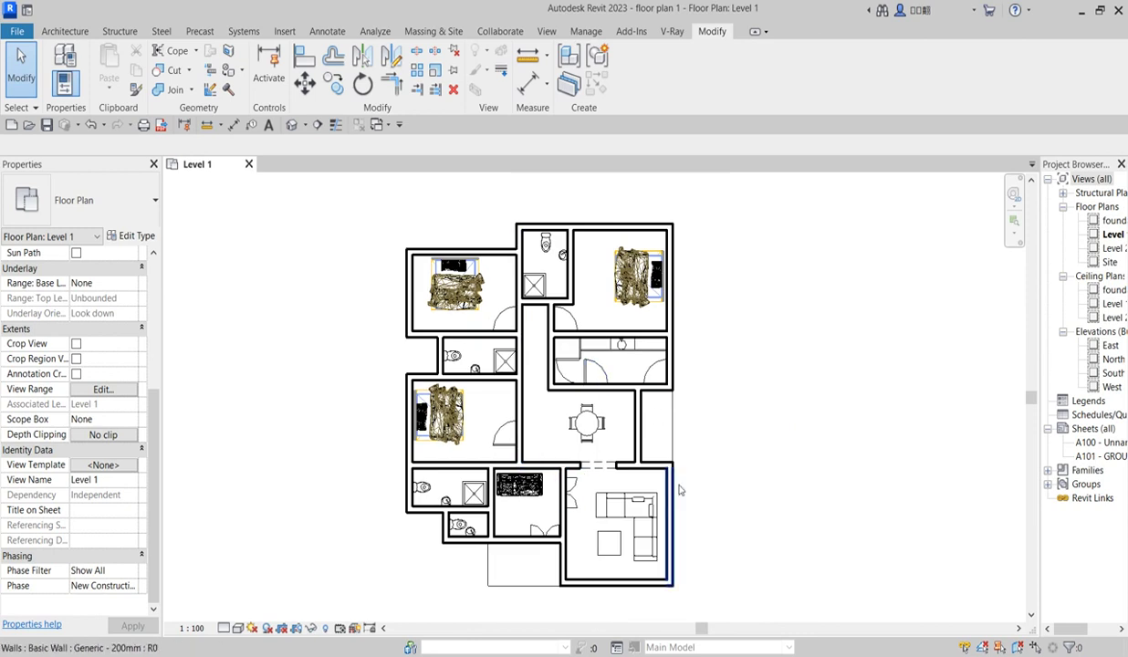
scroll(675, 547, up, 1)
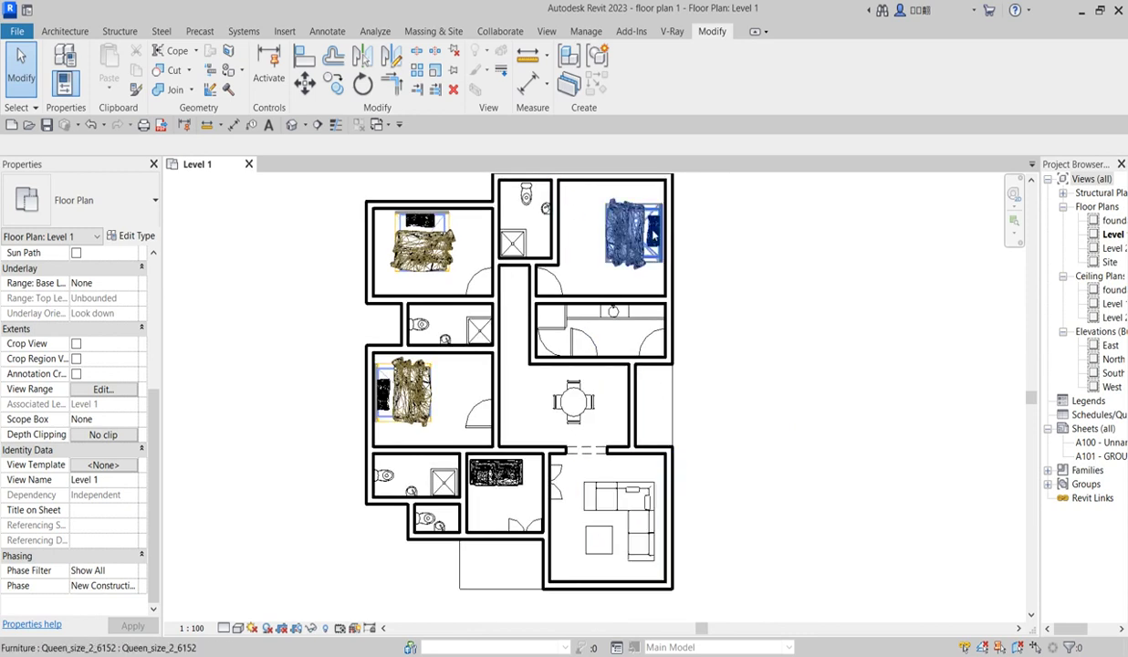
scroll(571, 409, down, 1)
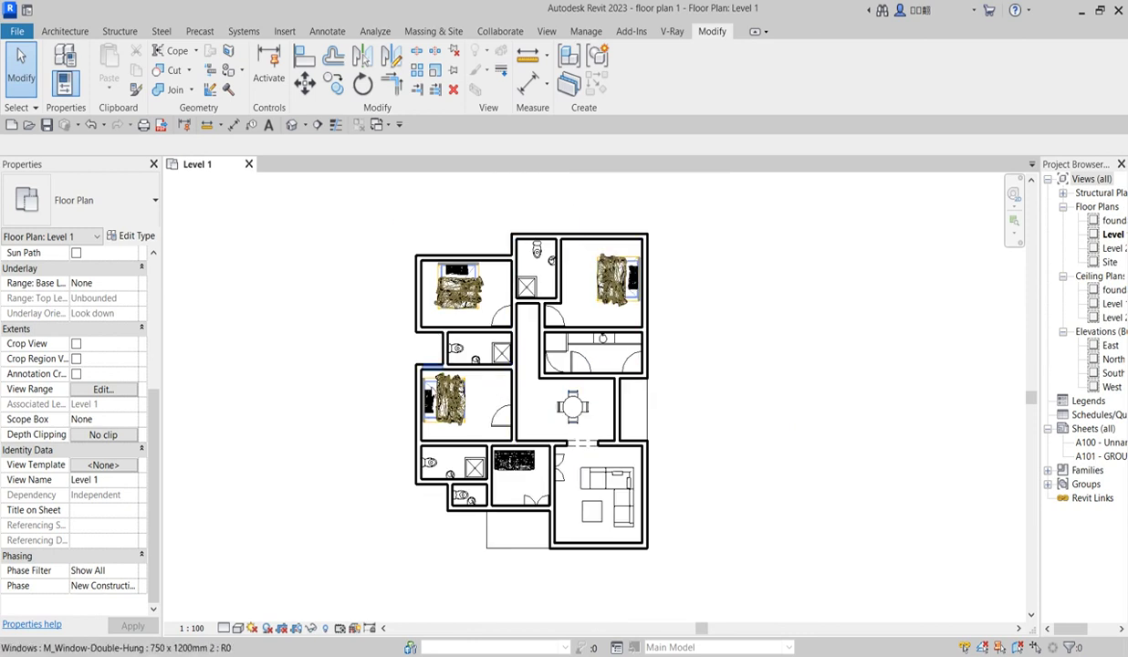
scroll(584, 498, up, 1)
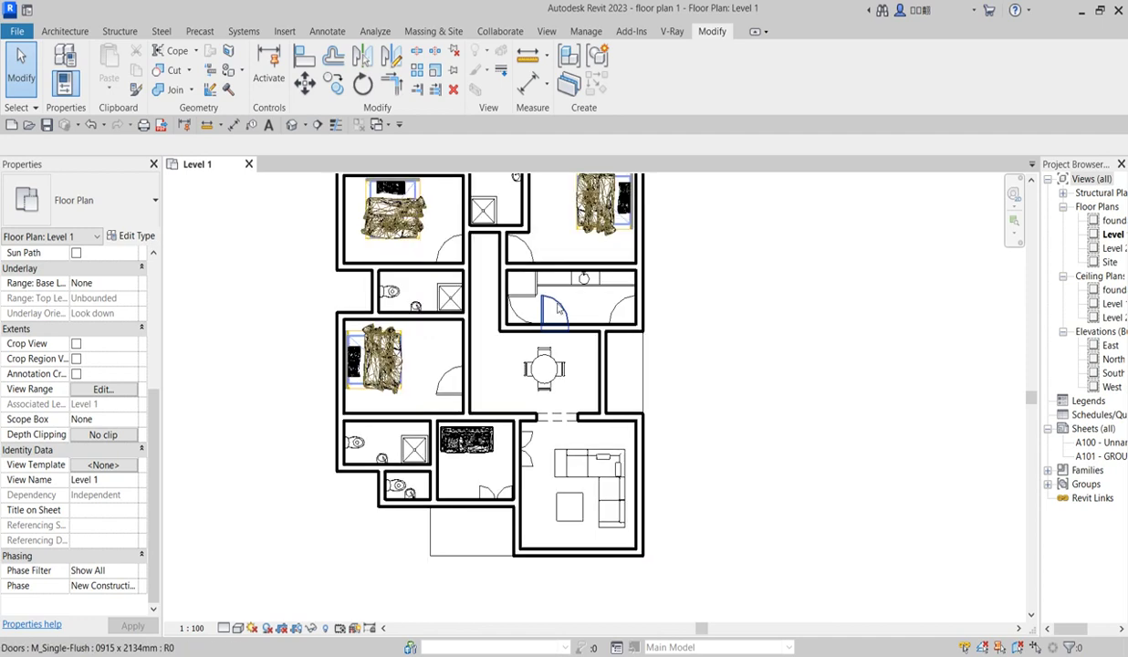
scroll(693, 425, down, 1)
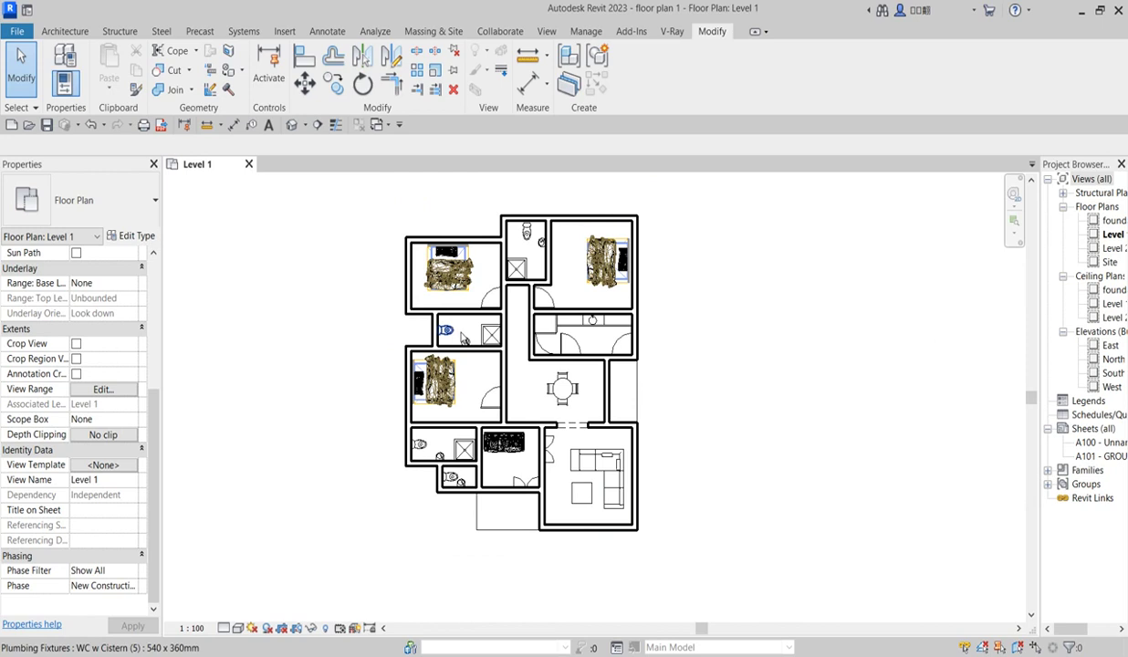
scroll(473, 343, up, 1)
scroll(507, 360, up, 1)
click(260, 428)
Step: Lower the view range's cut plane offset to 600 and check the bedrooms in the plan
click(103, 389)
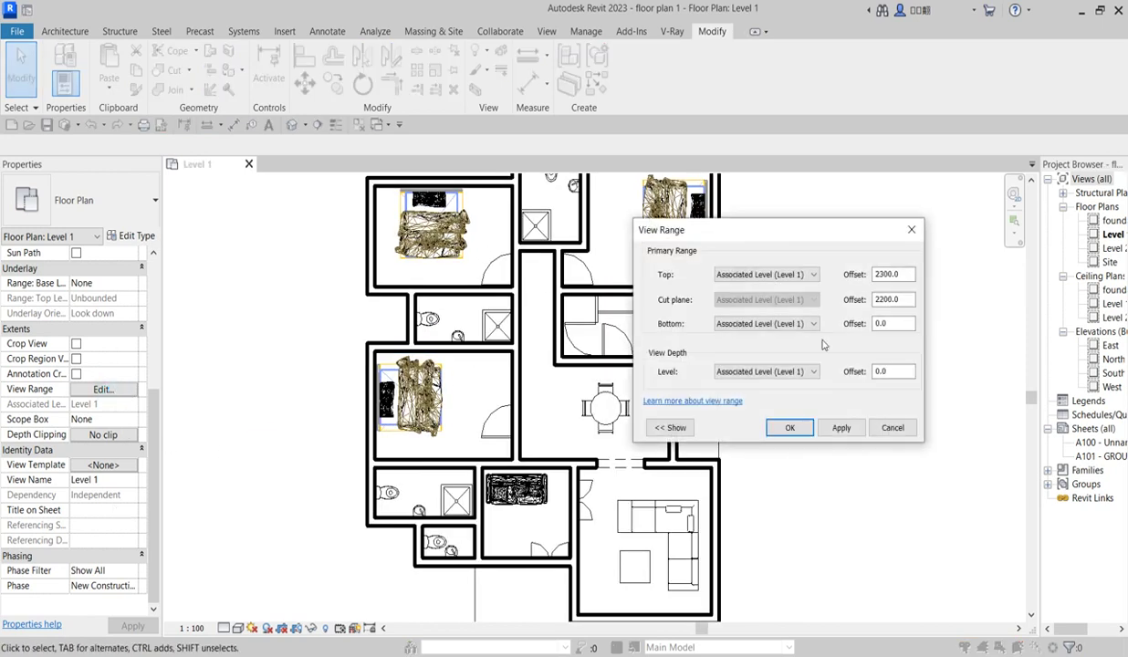
drag(906, 304, 858, 305)
text(600)
click(789, 427)
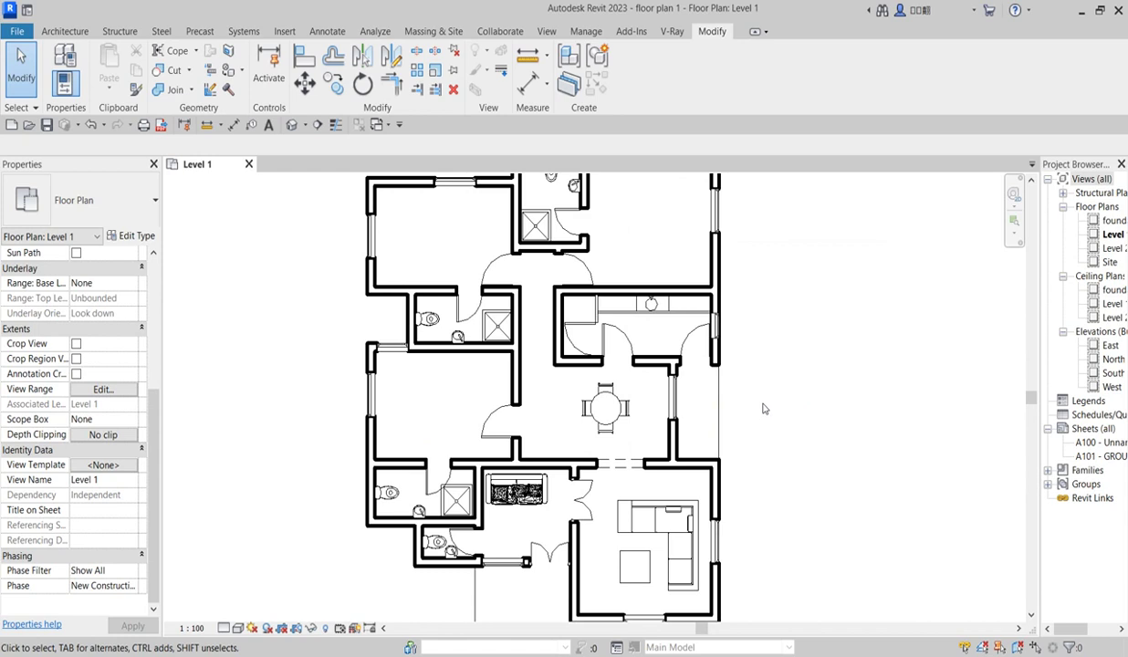
scroll(707, 461, down, 2)
scroll(679, 292, up, 2)
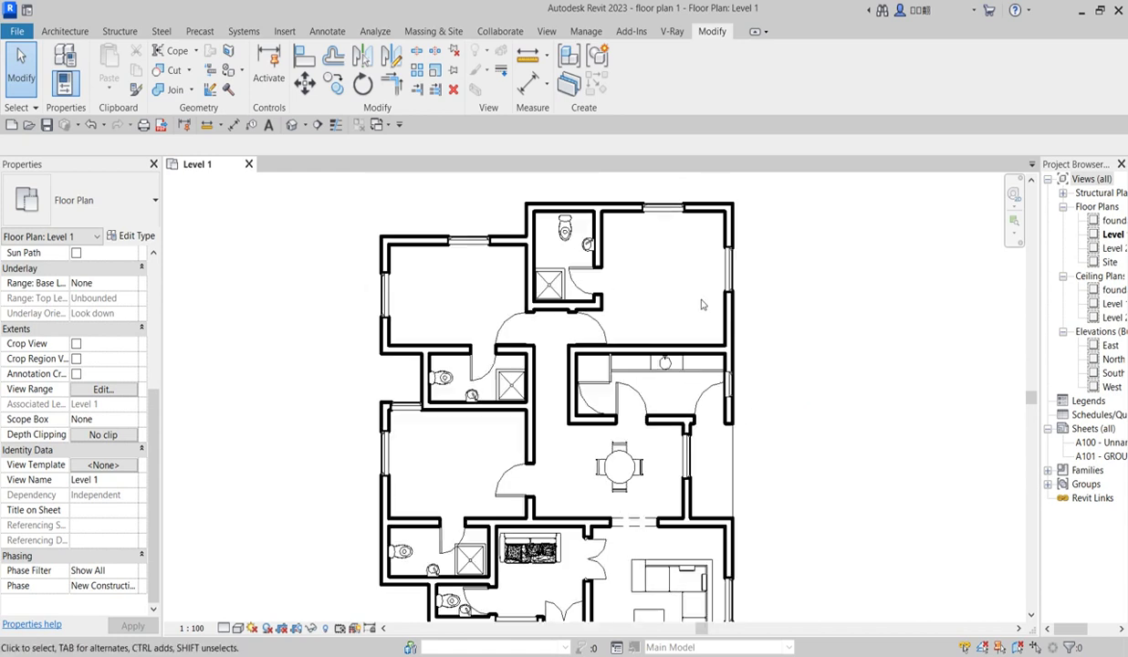
scroll(715, 409, up, 1)
scroll(721, 388, down, 2)
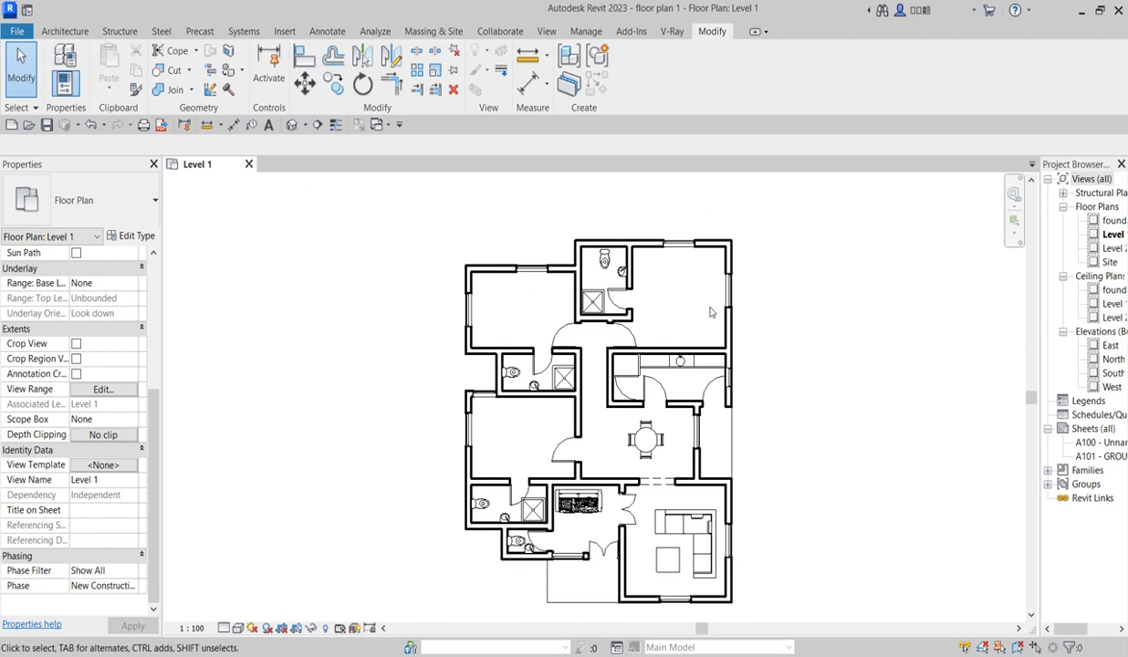
scroll(723, 301, up, 1)
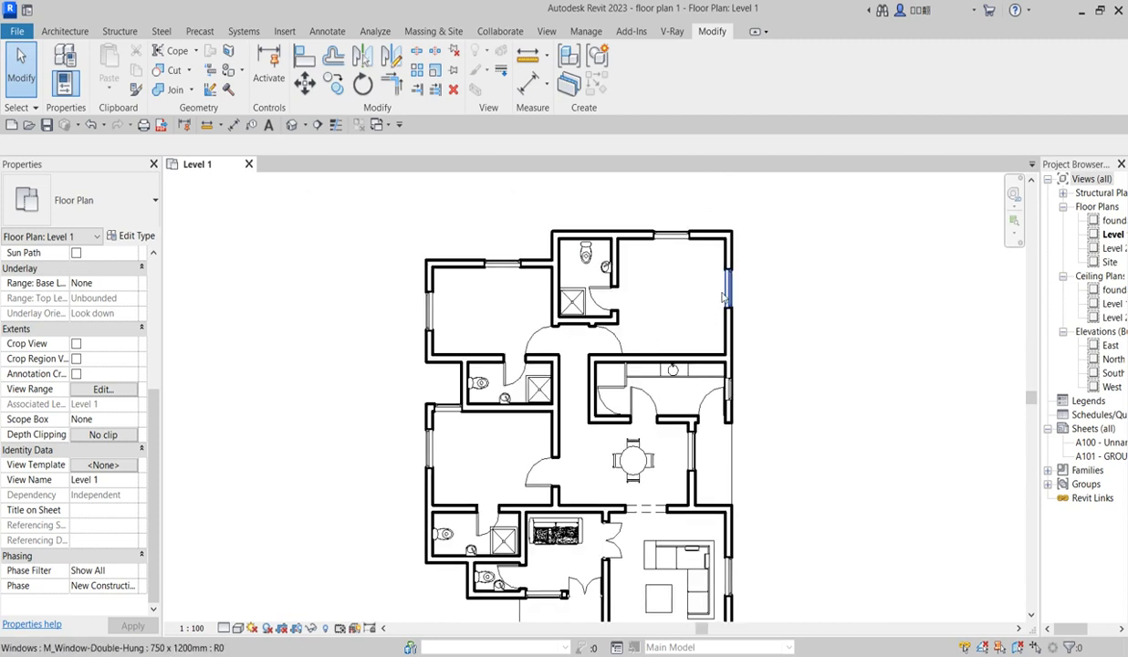
click(262, 340)
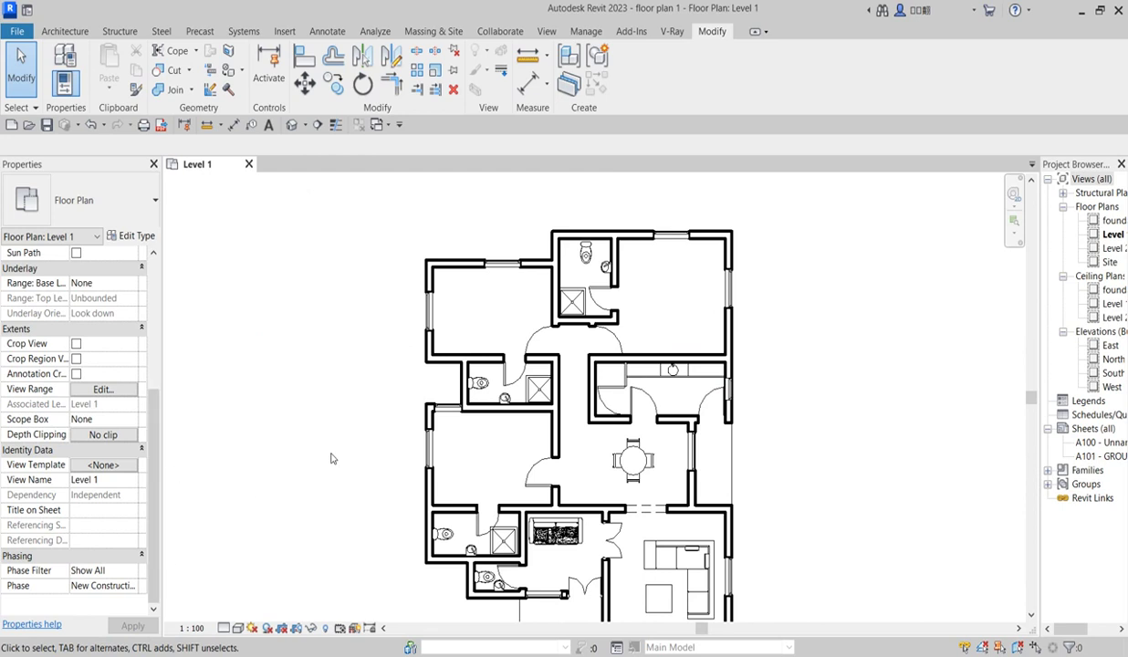
Step: Set the view range's cut plane offset to 1700 and review the whole floor plan
click(103, 390)
drag(903, 303, 812, 308)
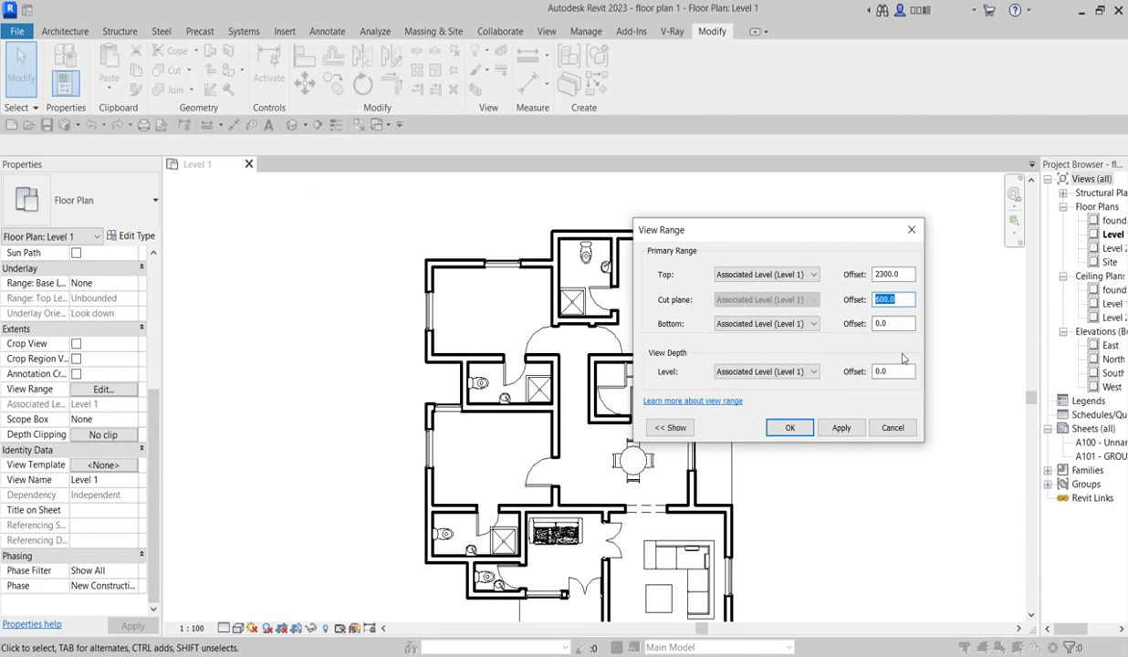
text(1700)
click(789, 427)
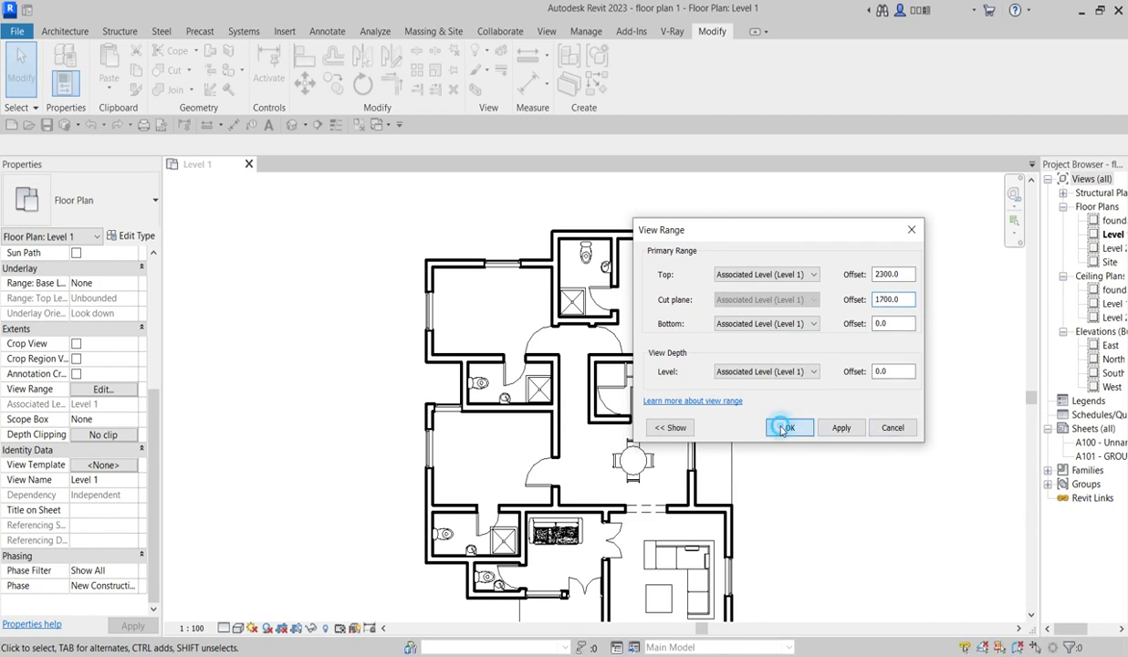
key(z)
key(f)
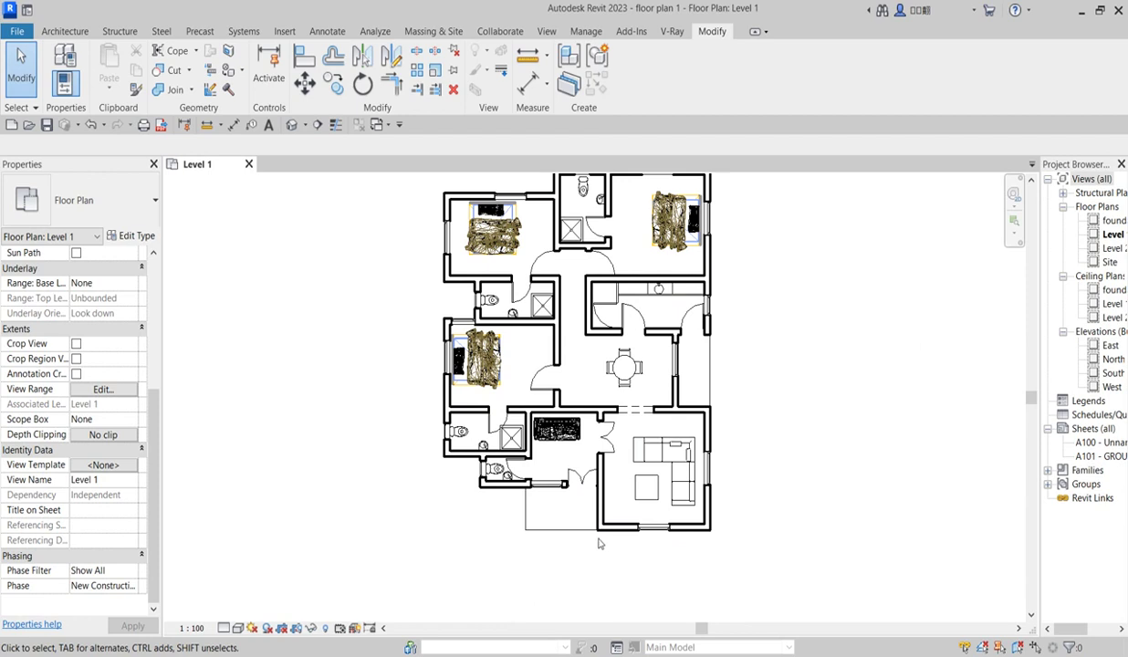
scroll(598, 548, down, 1)
scroll(639, 611, up, 2)
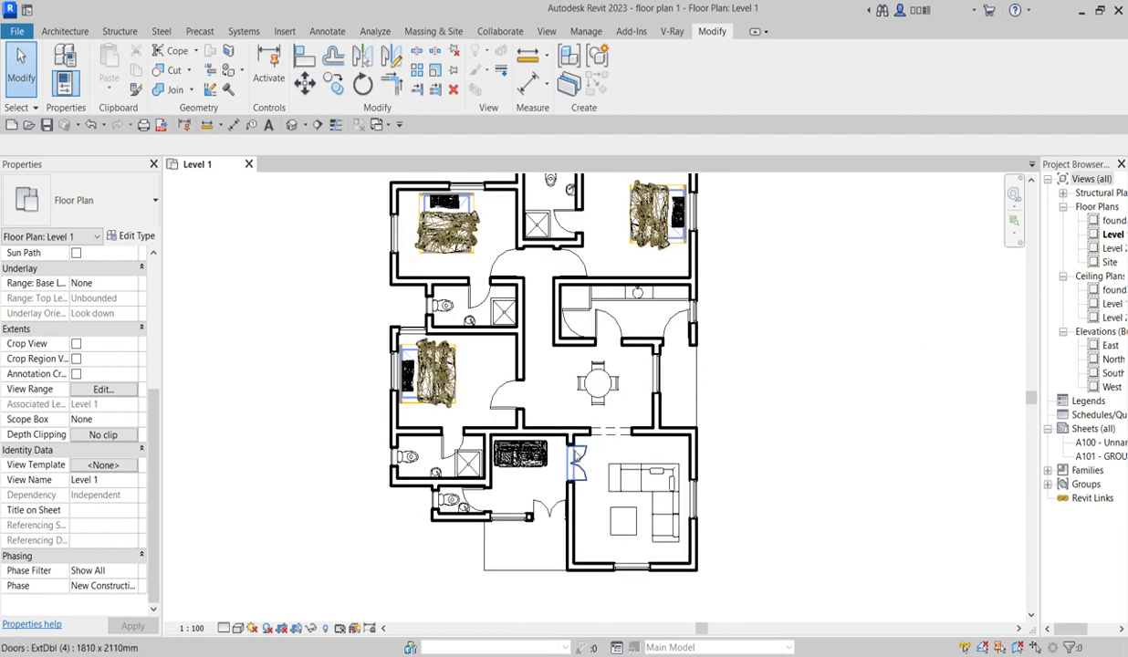
scroll(588, 256, down, 2)
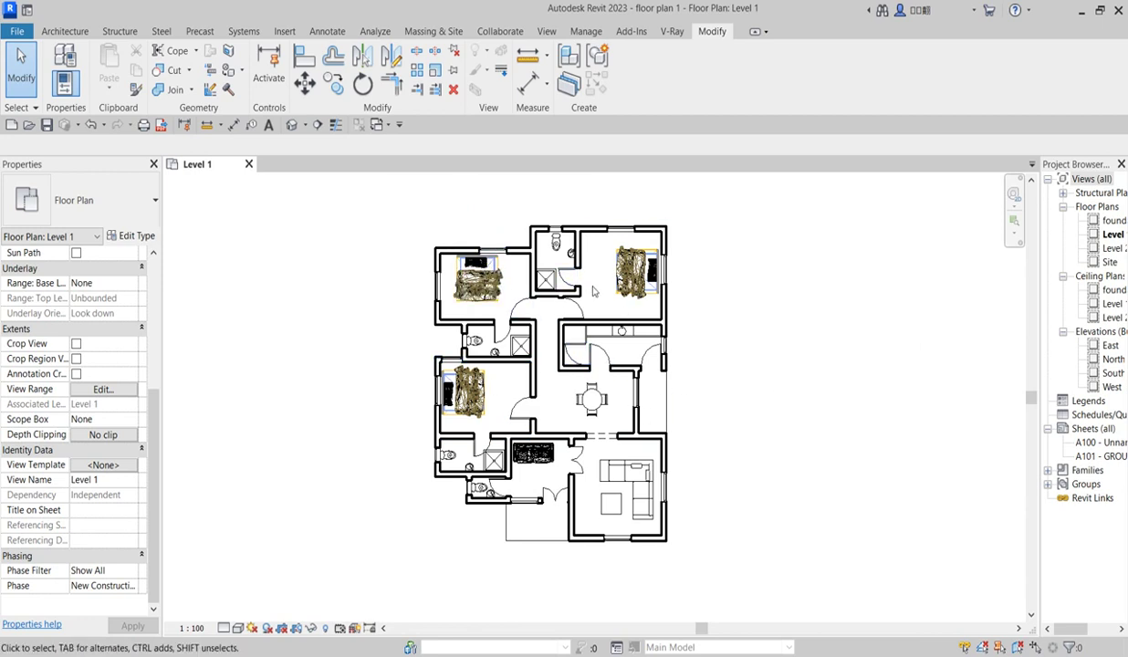
scroll(592, 290, down, 1)
scroll(553, 551, up, 1)
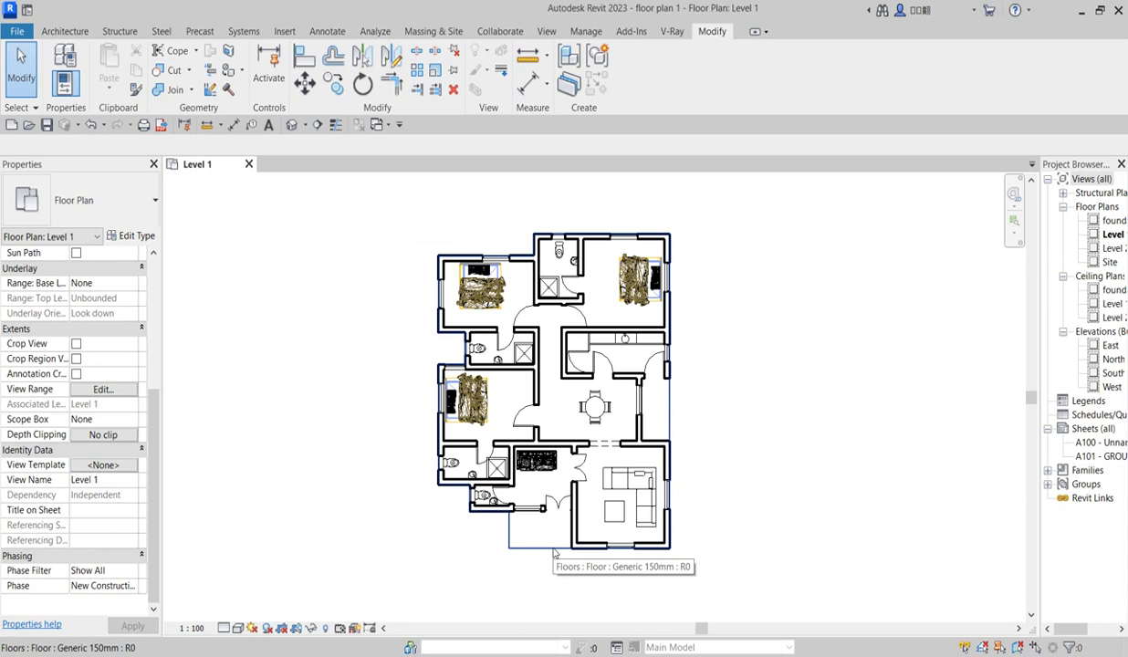
Step: Edit the floor's boundary, drawing a line about 700 mm down from the living room's lower-left corner and another left across the porch width
click(553, 551)
click(638, 82)
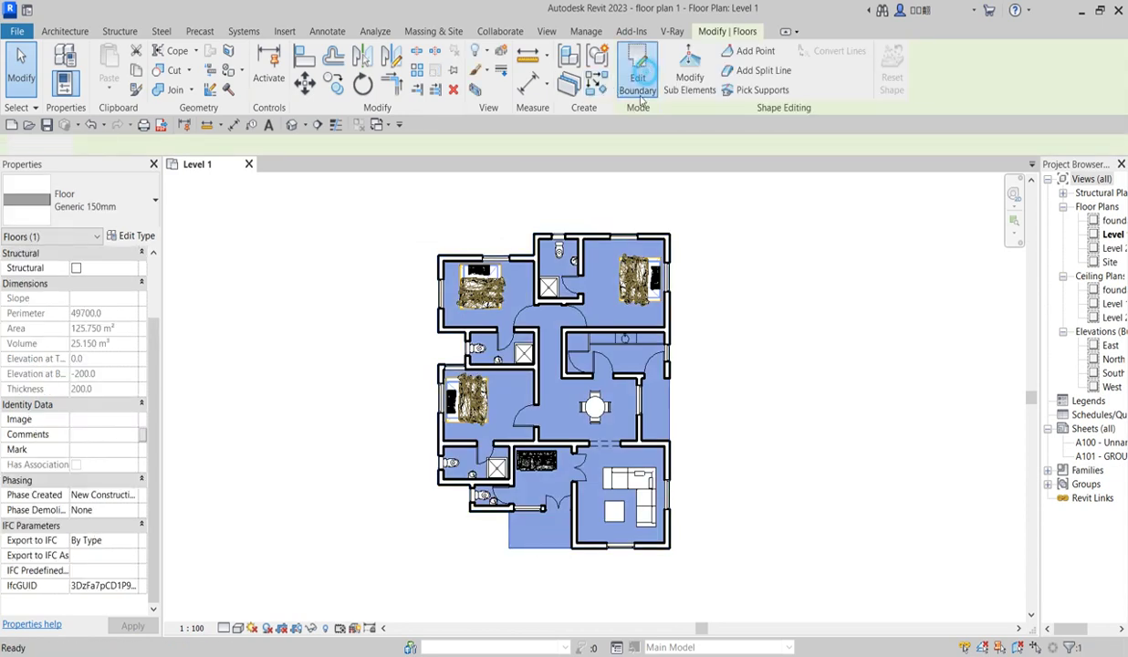
scroll(561, 557, up, 2)
scroll(474, 557, up, 3)
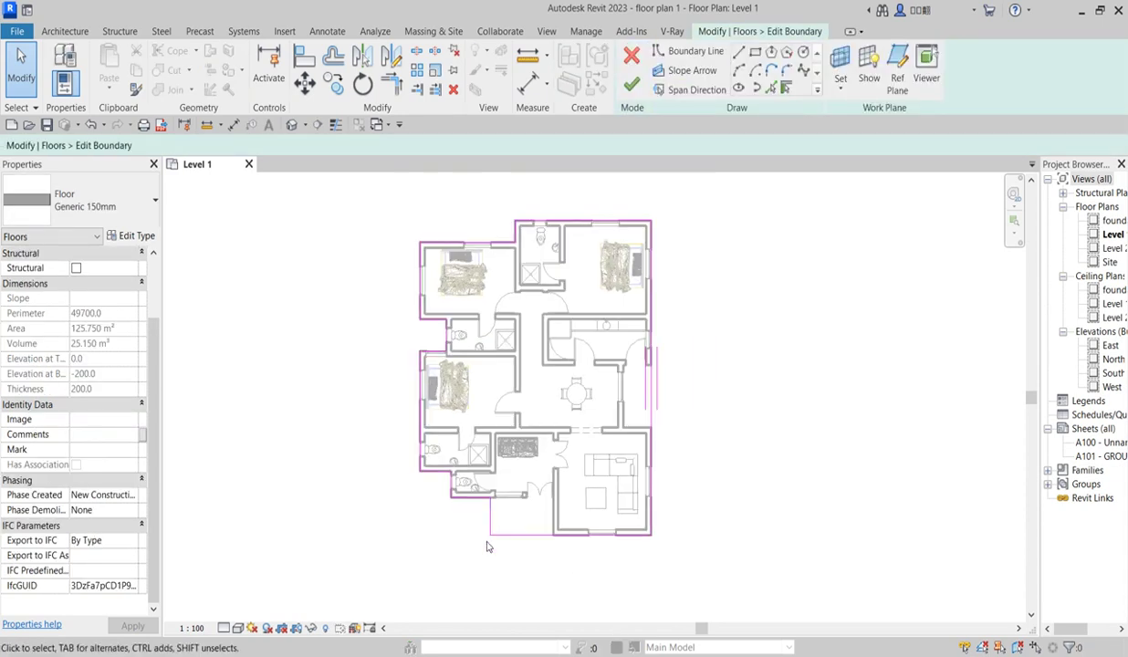
scroll(565, 540, down, 1)
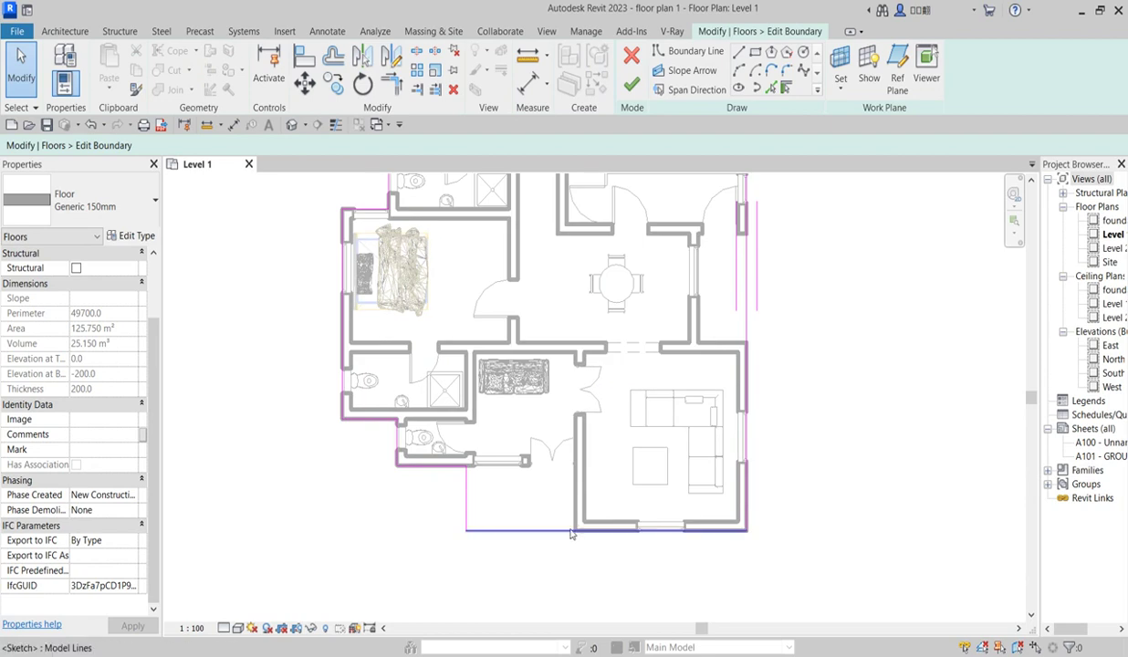
click(717, 52)
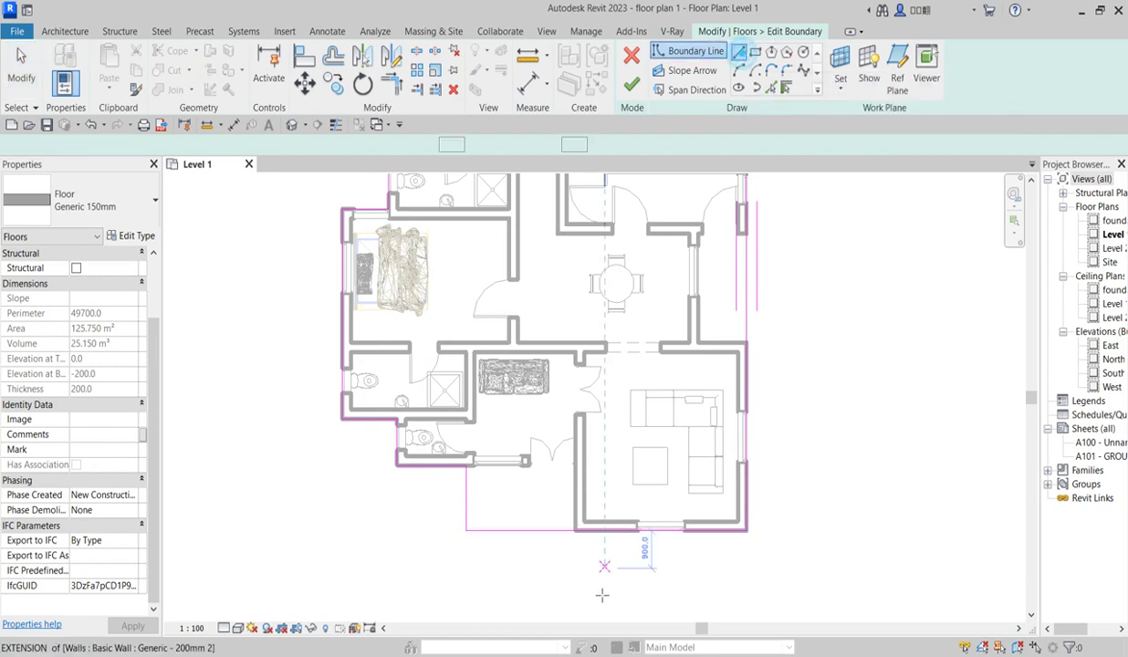
click(577, 530)
click(575, 559)
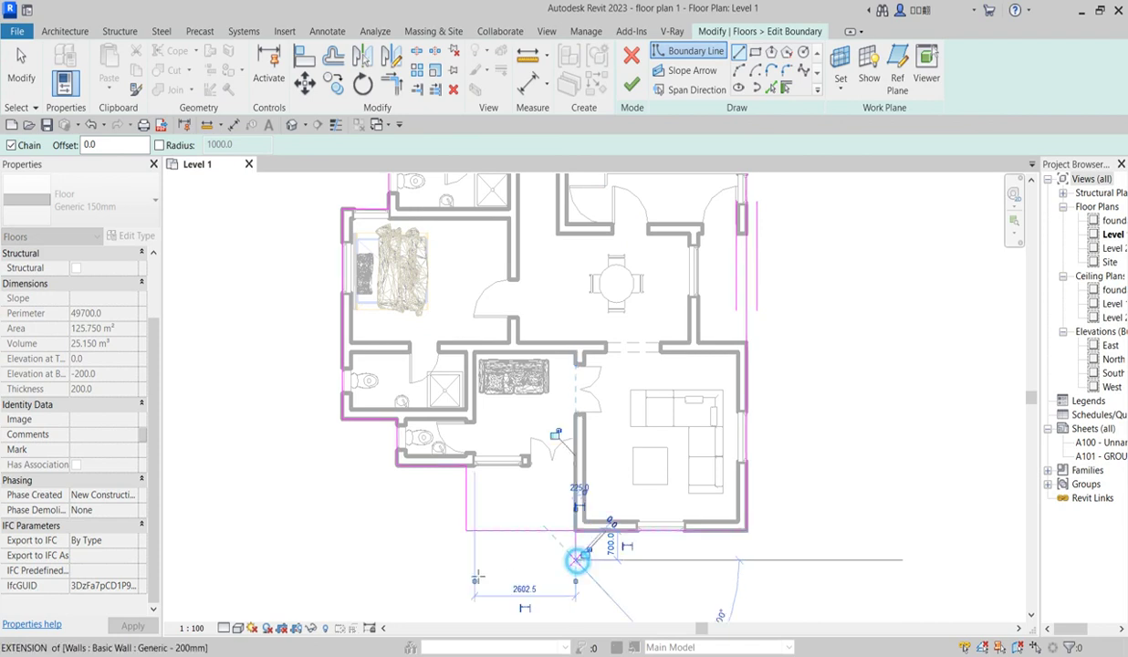
click(466, 558)
key(Escape)
Step: Trim the new porch lines to corners with the existing floor boundary and finish the boundary edit
click(390, 81)
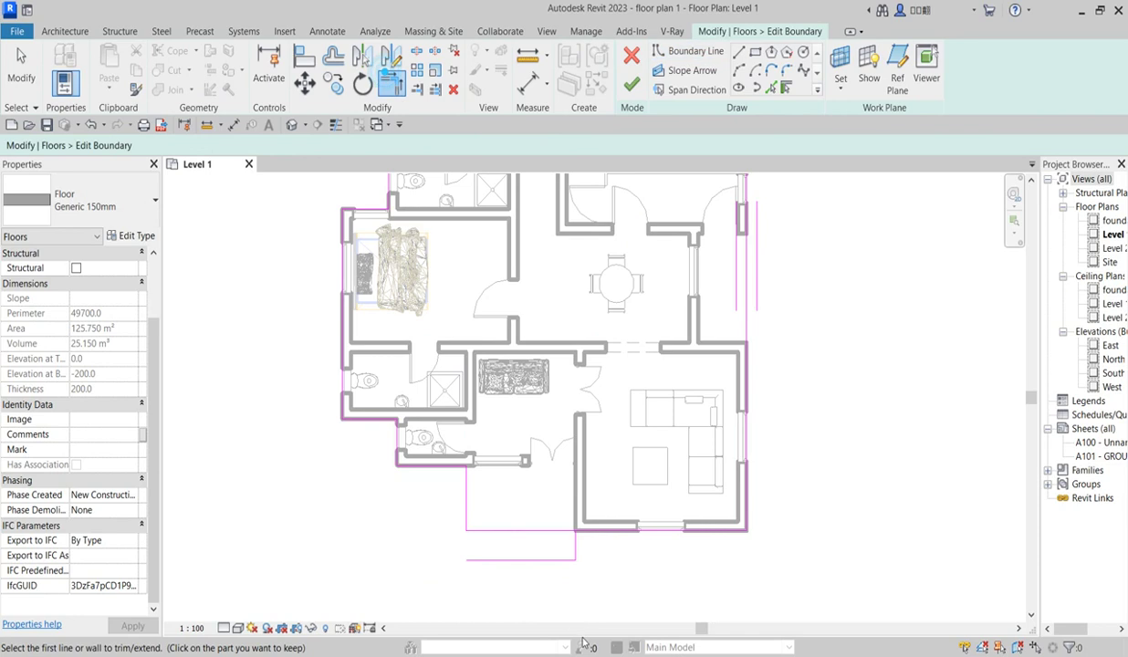
click(574, 547)
click(590, 530)
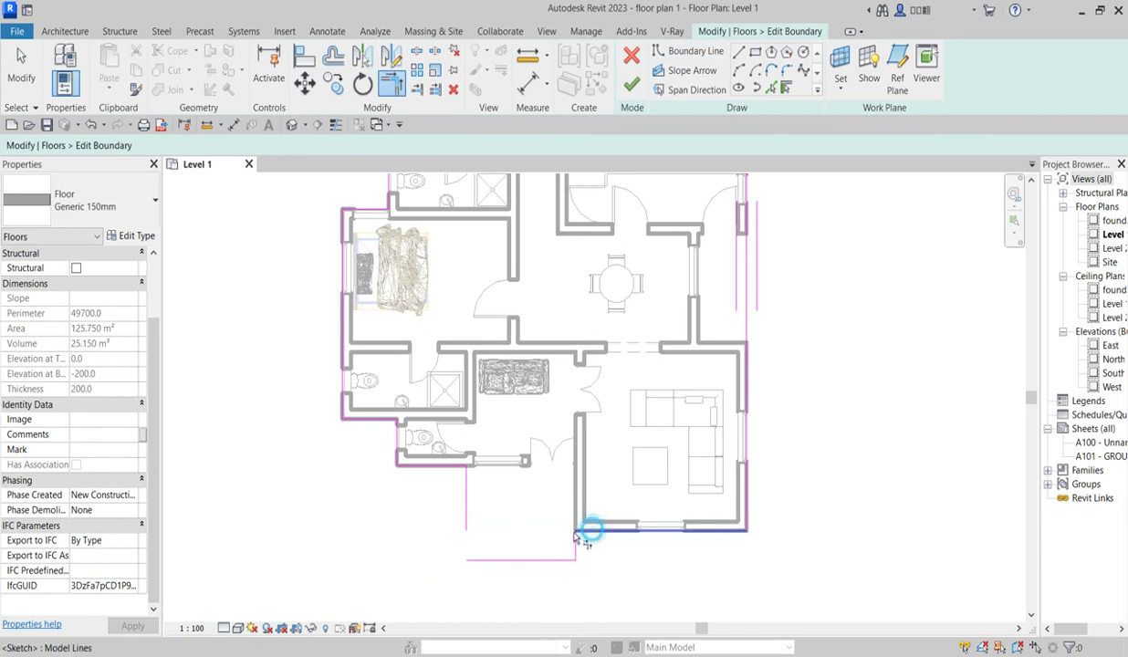
click(476, 557)
click(468, 518)
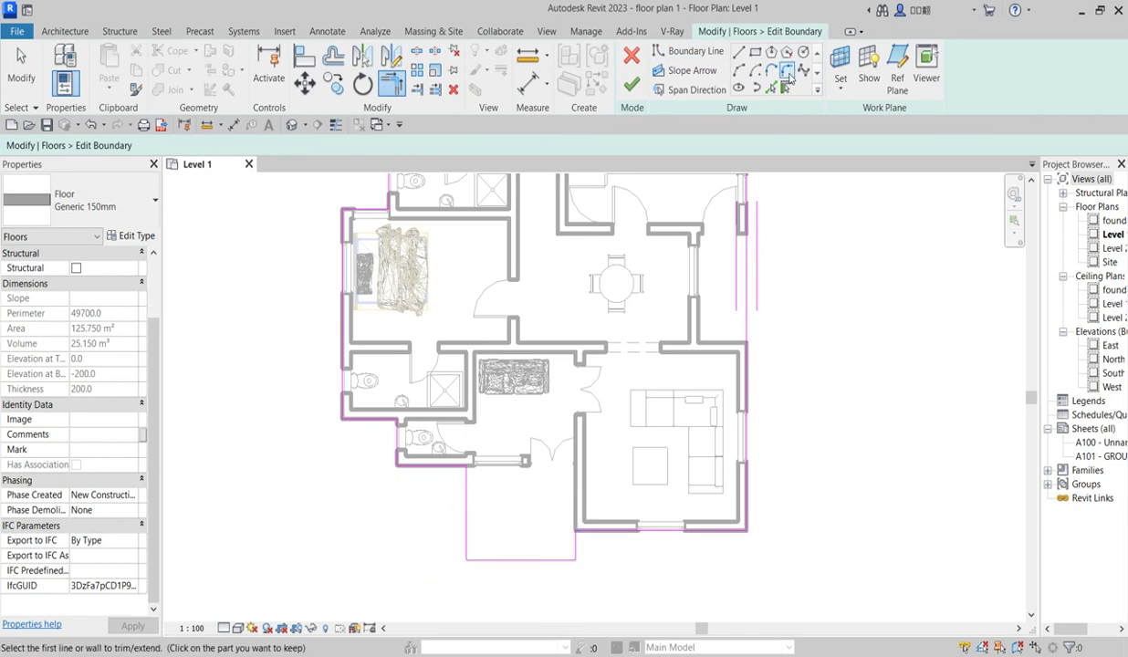
click(631, 84)
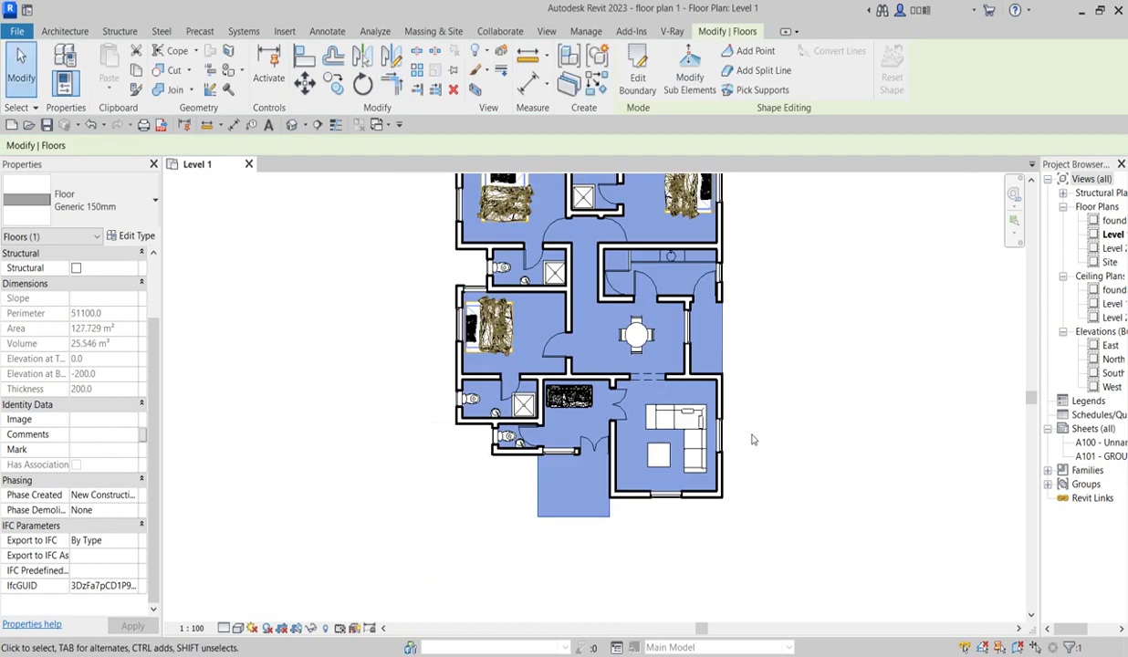
click(755, 391)
Step: Place a text note reading "entrance porch" on the porch floor in front of the entrance doors
scroll(202, 559, down, 3)
scroll(714, 371, up, 2)
scroll(714, 370, down, 2)
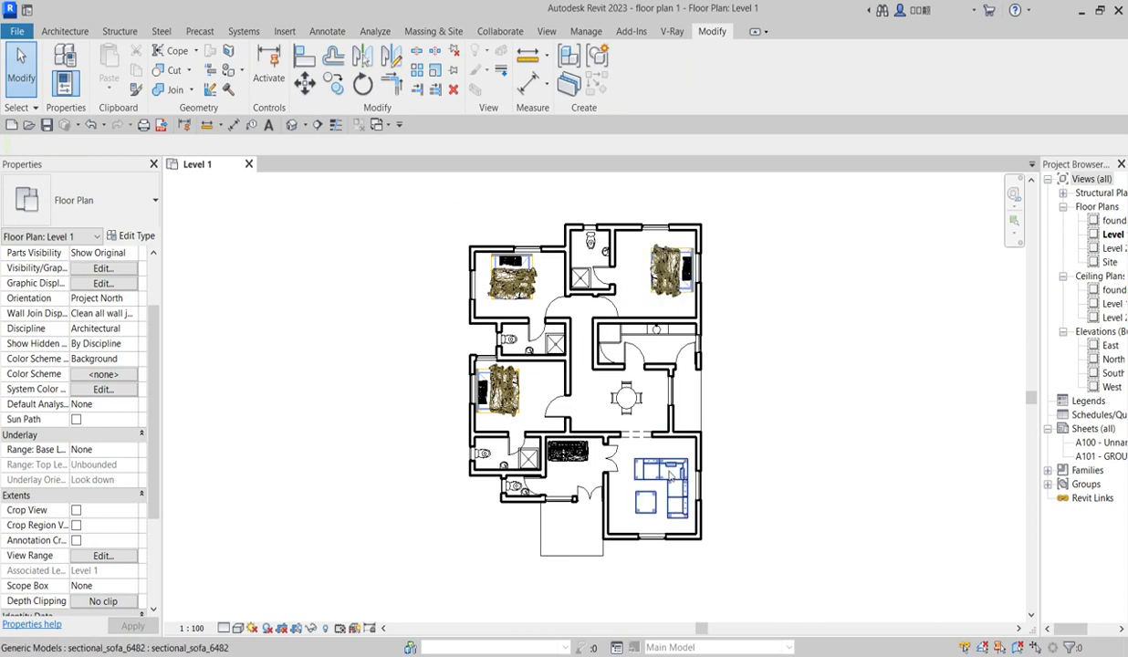
scroll(652, 493, up, 2)
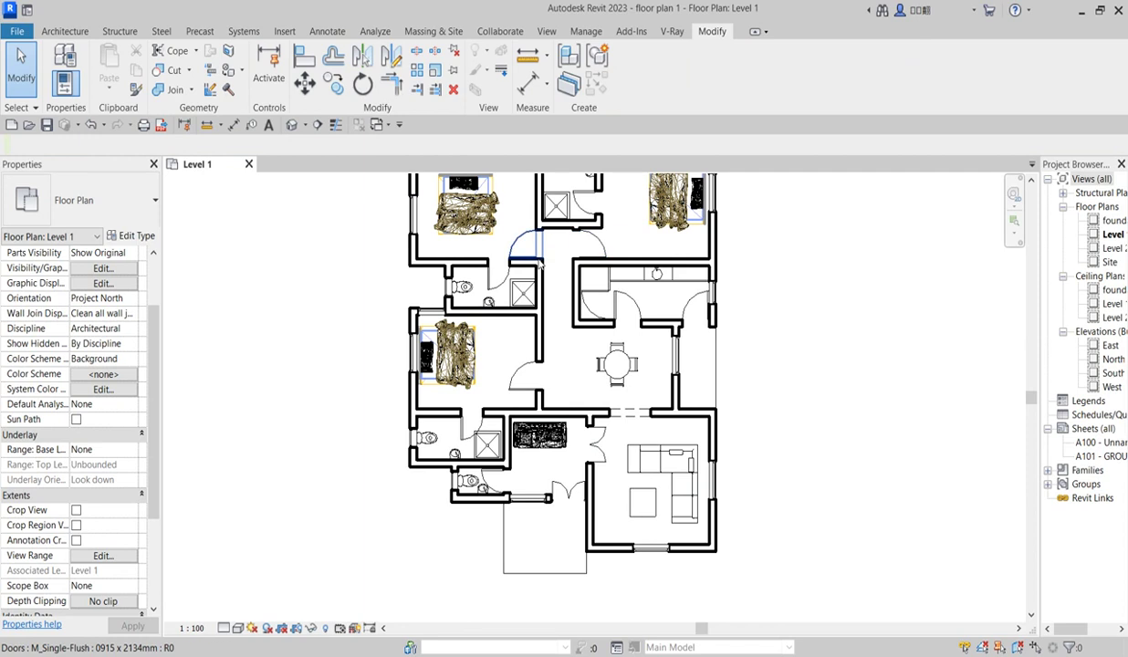
click(327, 32)
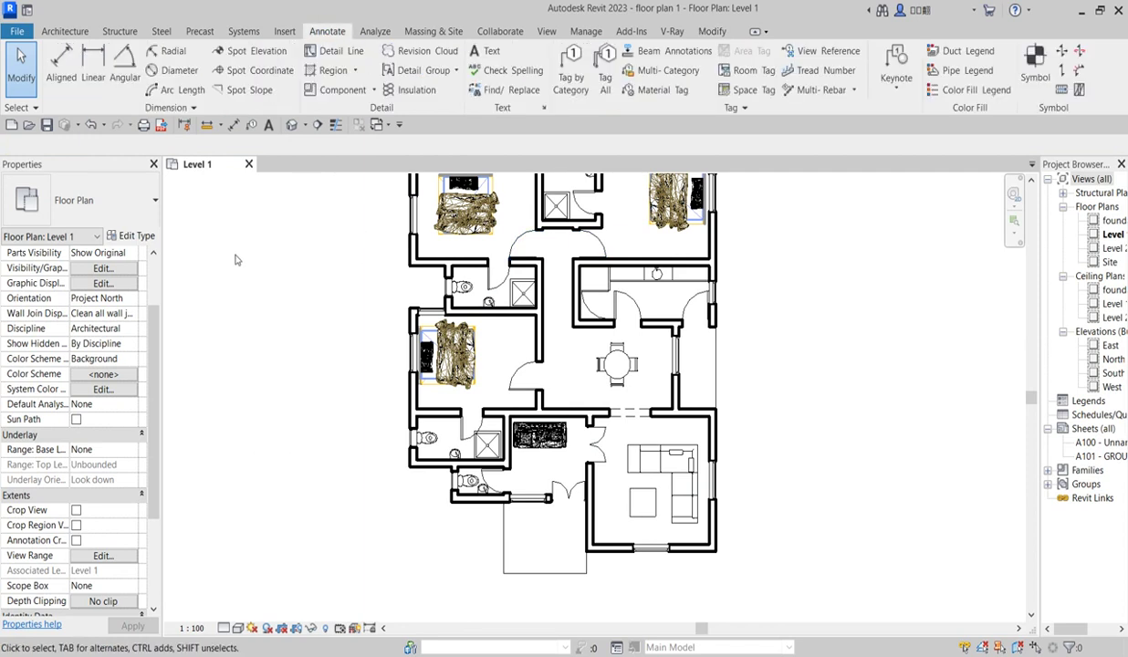
click(482, 51)
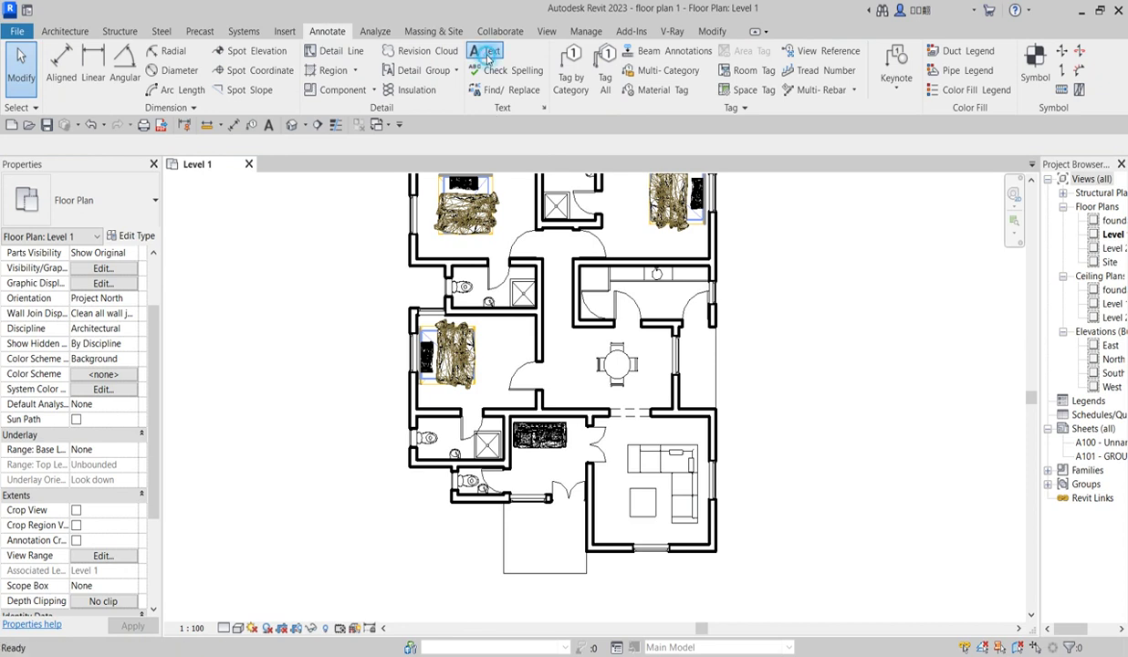
scroll(528, 536, up, 3)
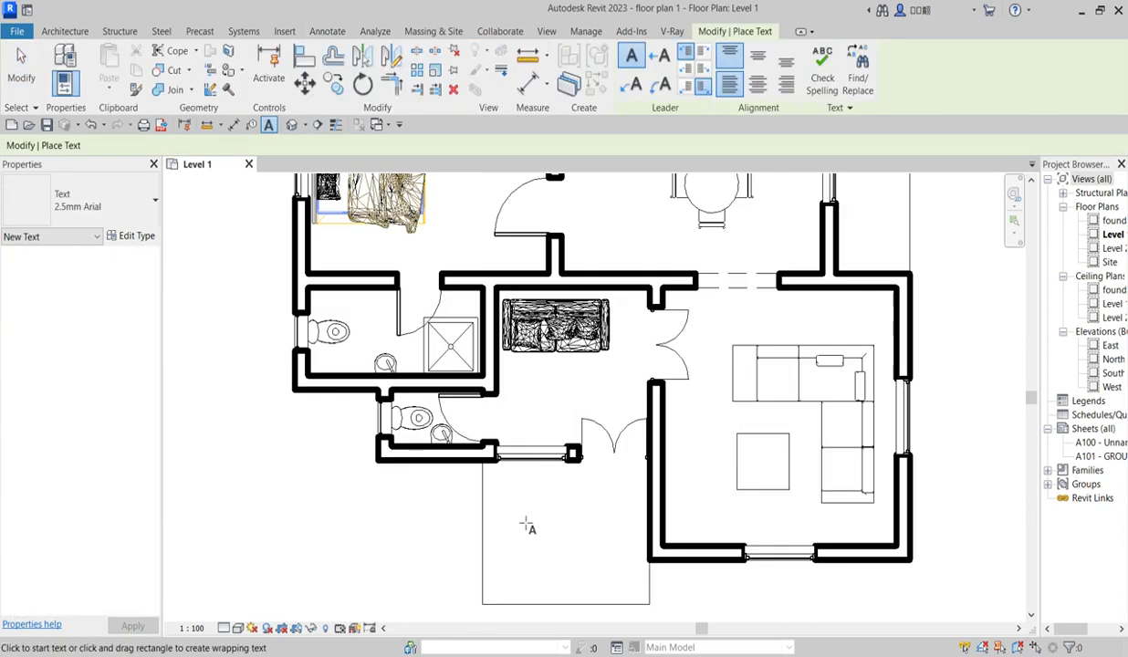
click(524, 529)
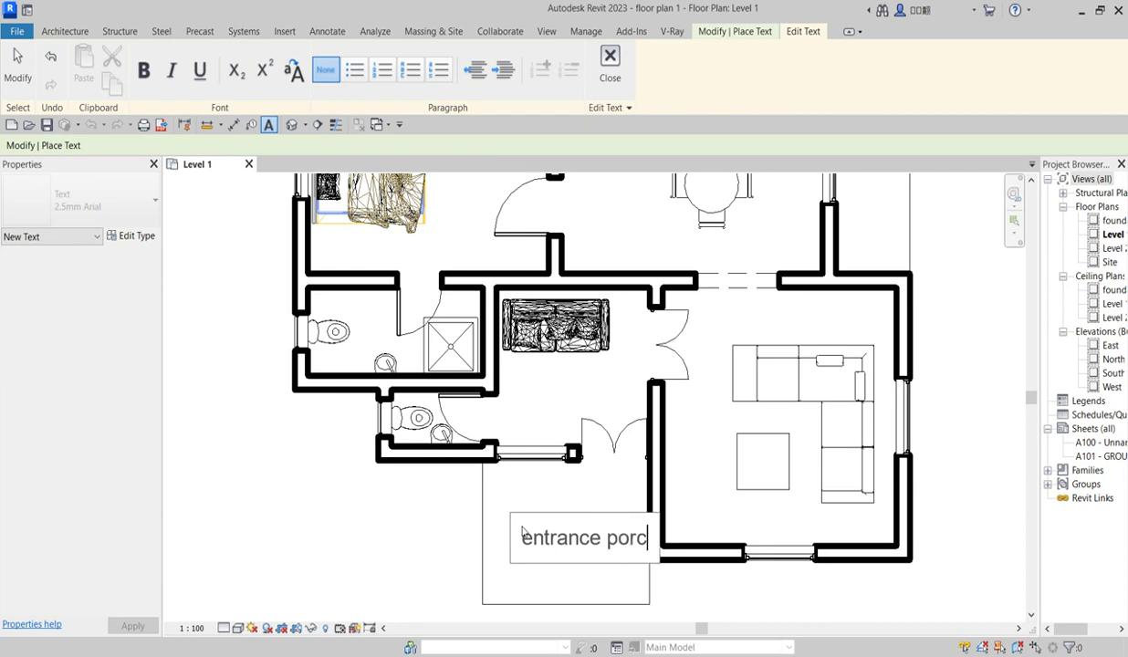
click(611, 471)
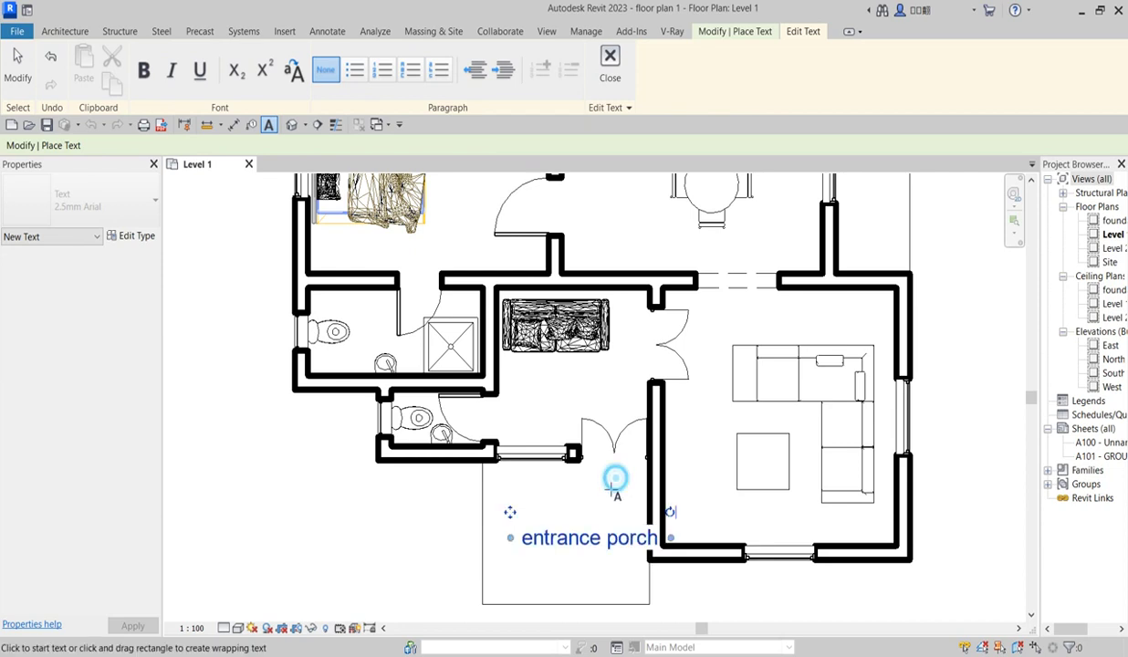
right_click(564, 463)
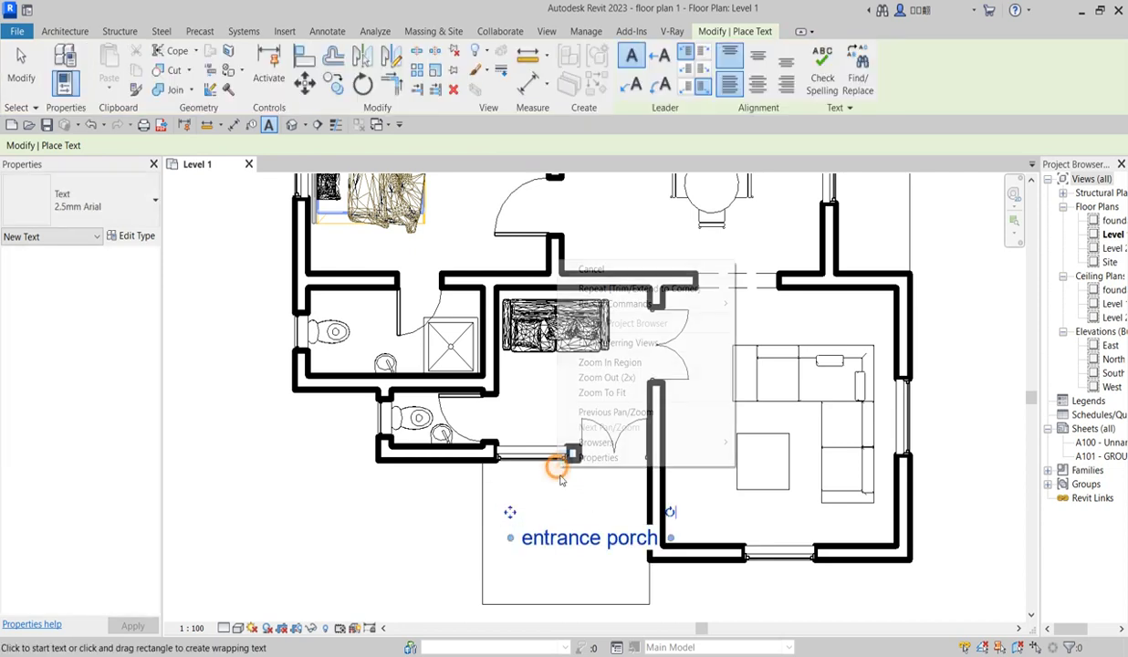
click(590, 268)
right_click(557, 509)
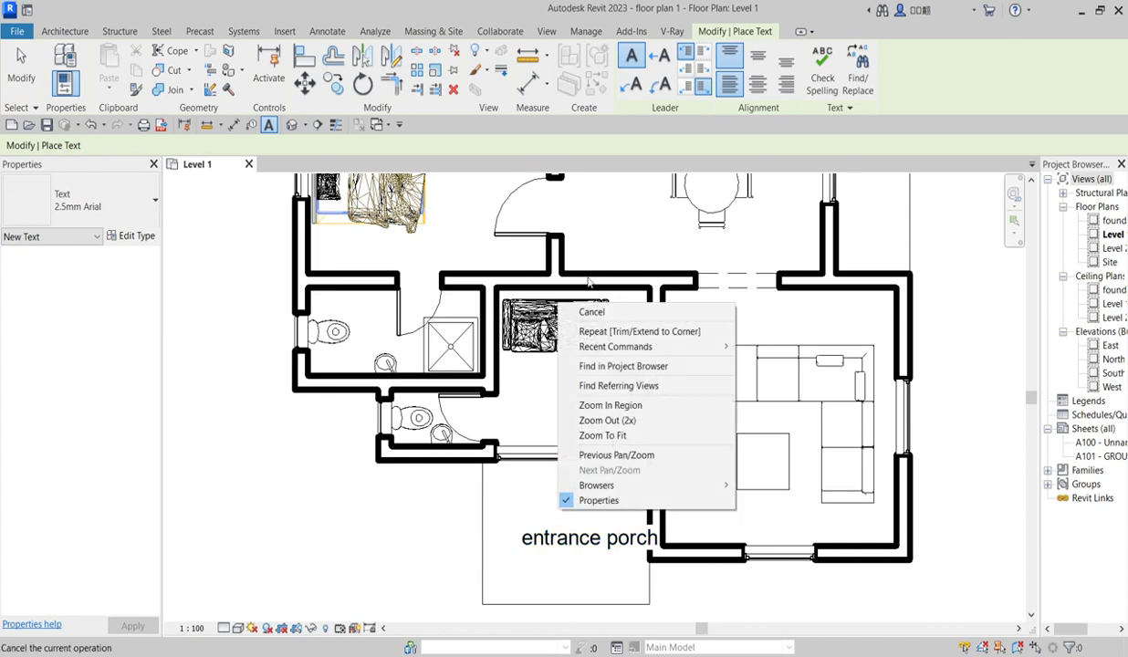
click(591, 312)
right_click(577, 430)
click(590, 435)
Step: Narrow the entrance porch note so it wraps onto two lines, and position it within the porch outline
click(534, 531)
drag(510, 523, 491, 488)
drag(652, 513, 597, 538)
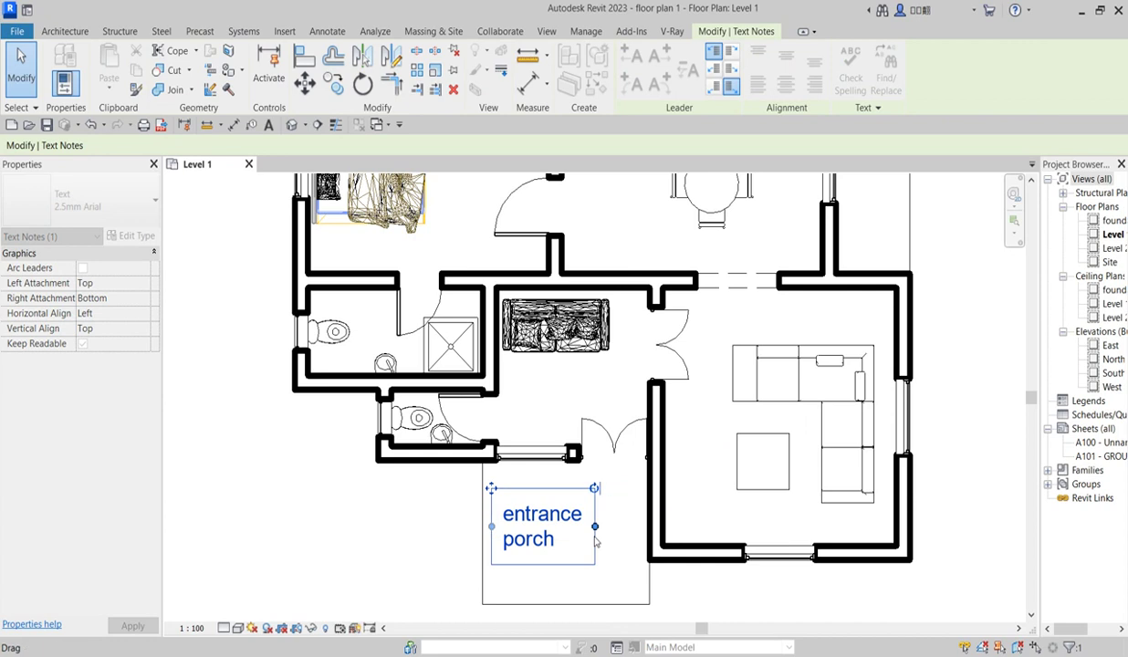
click(584, 556)
click(516, 493)
mouse_move(515, 493)
mouse_down()
mouse_move(535, 491)
mouse_move(511, 487)
mouse_up()
Step: Copy the entrance porch note into the living room, over the sofa and coffee table
scroll(607, 526, down, 2)
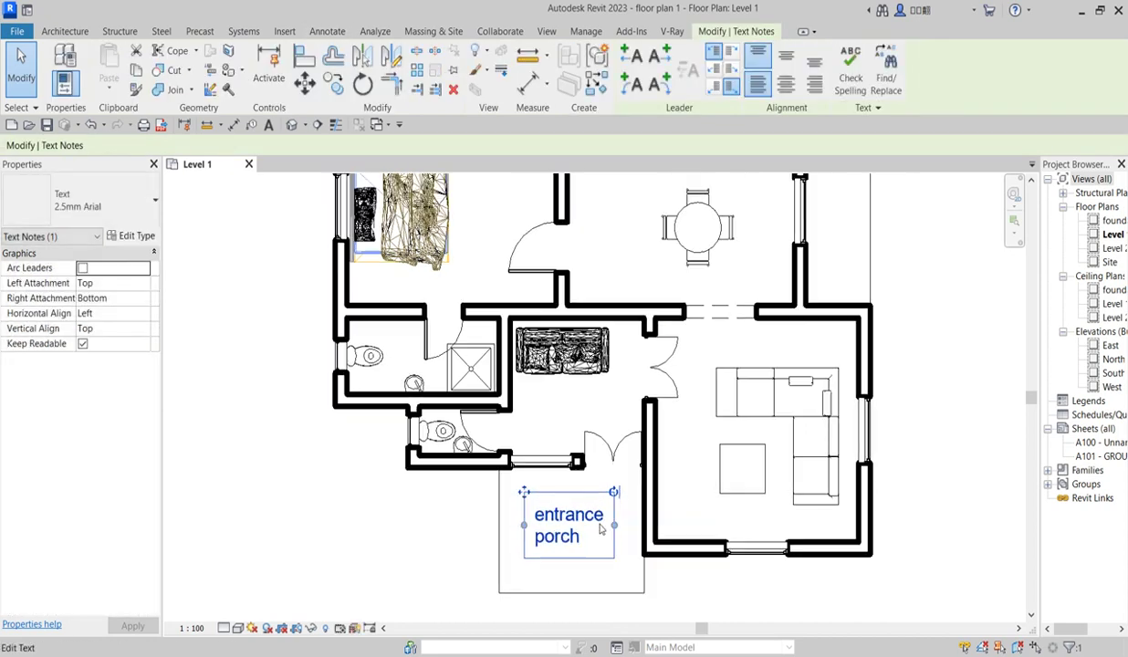
click(334, 83)
scroll(563, 552, up, 2)
click(582, 545)
scroll(787, 427, up, 3)
click(796, 445)
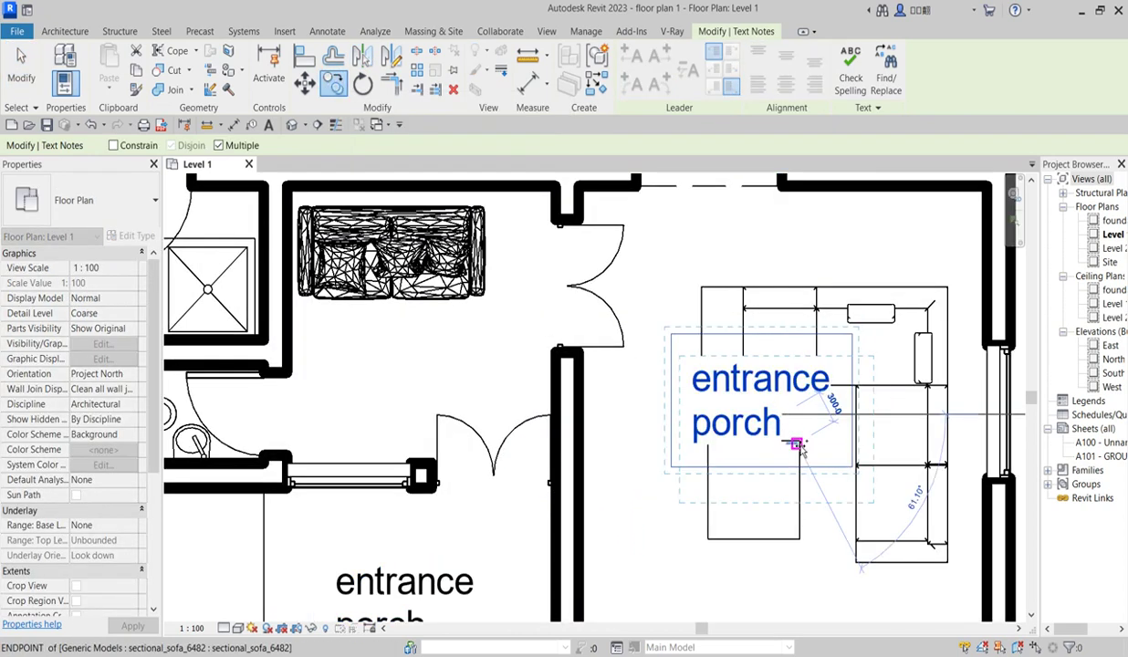
key(Escape)
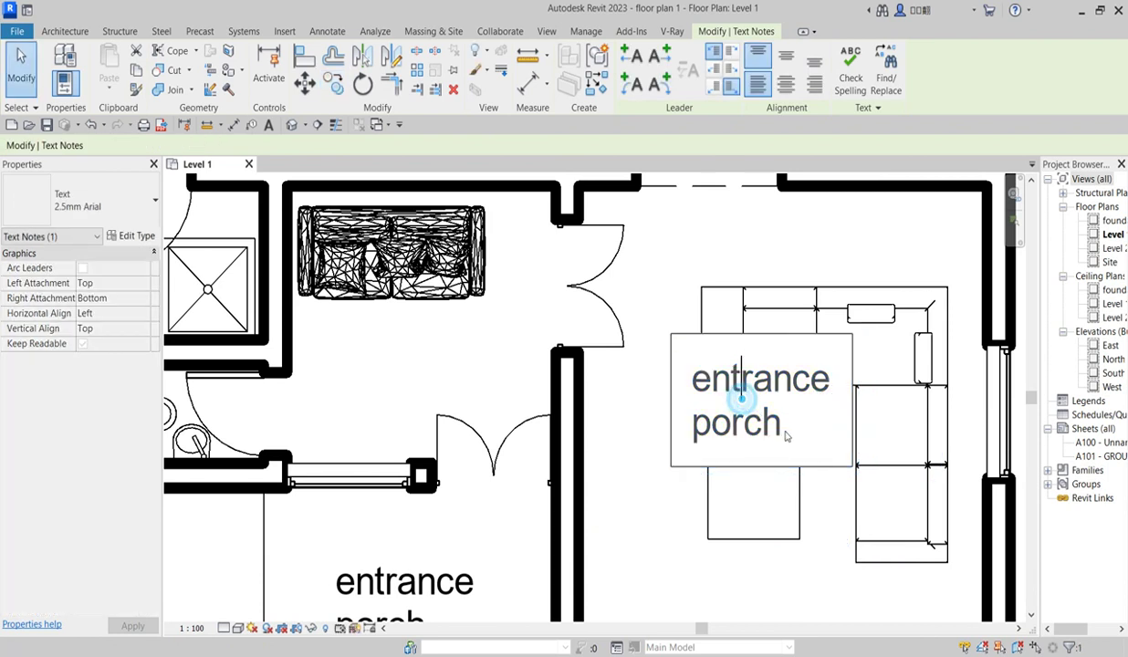
Step: Change the text of the copied note in the living room to "Living room"
double_click(727, 390)
click(786, 436)
triple_click(730, 385)
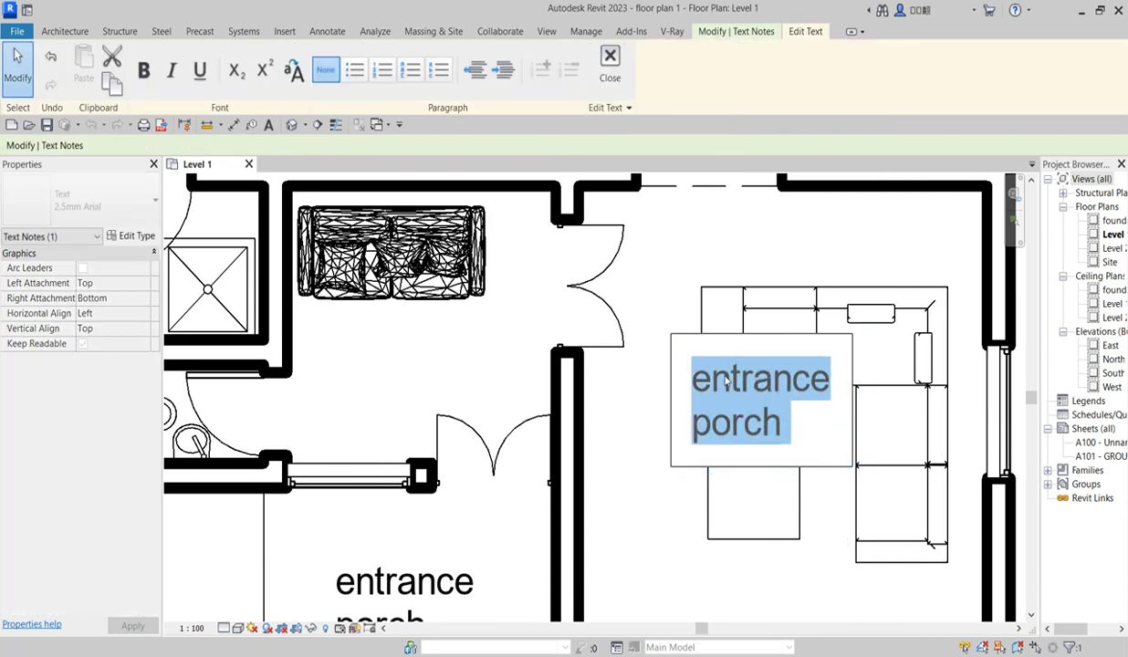
text(Li)
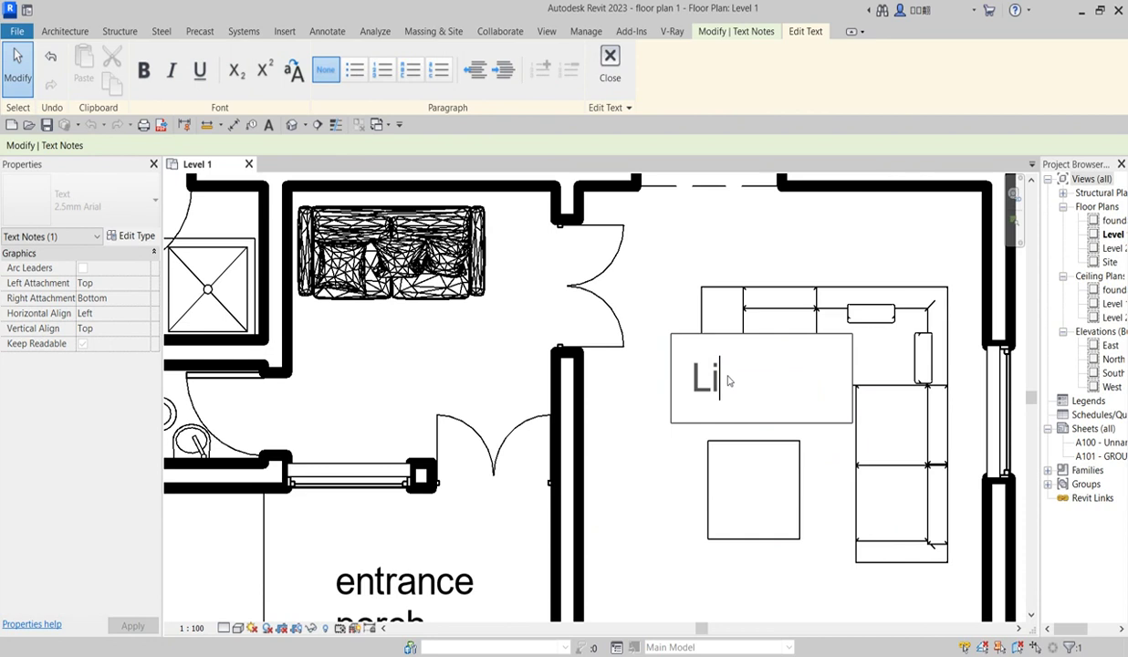
text(ving room)
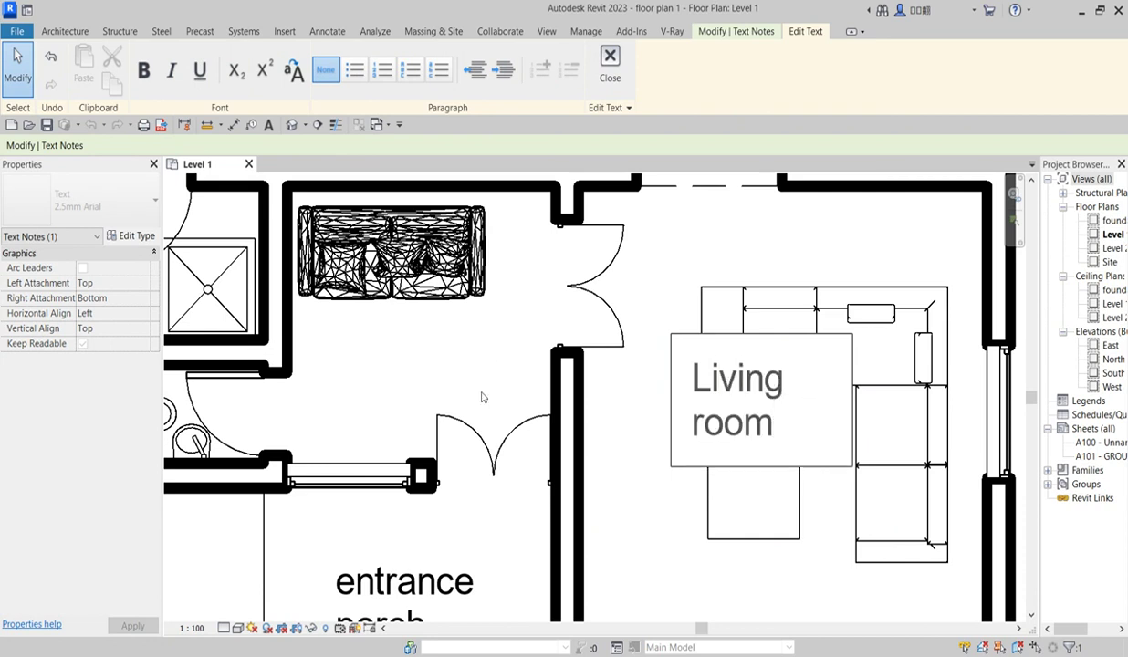
click(630, 461)
Step: Copy the "Living room" note to the dining area and to the bedroom beside it
scroll(643, 452, down, 5)
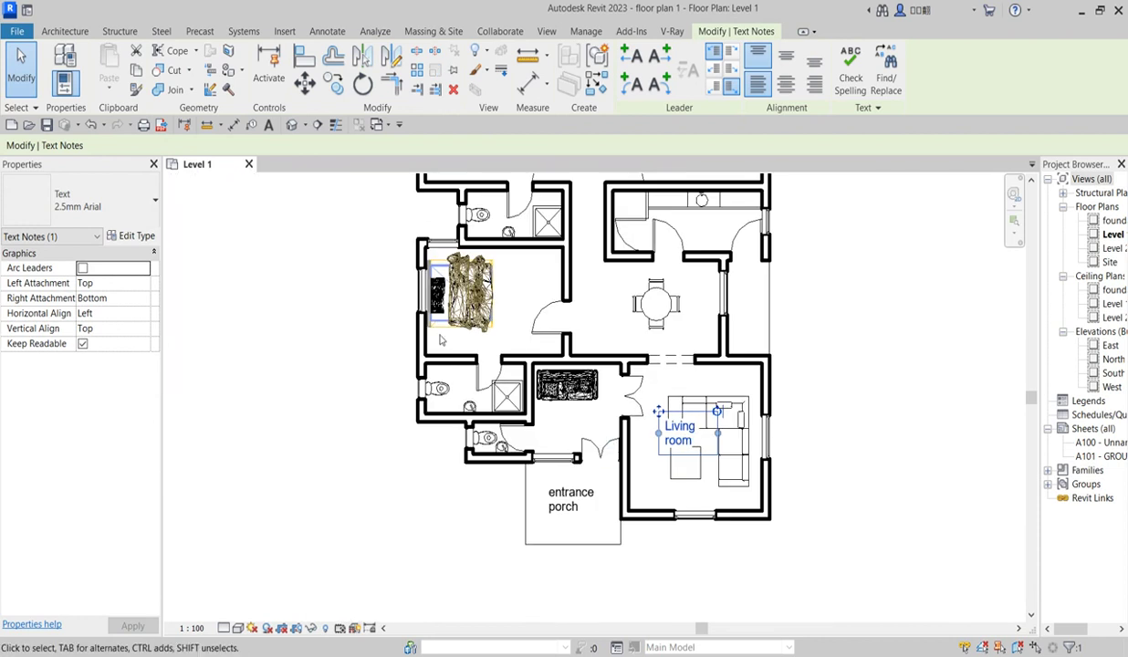
click(335, 85)
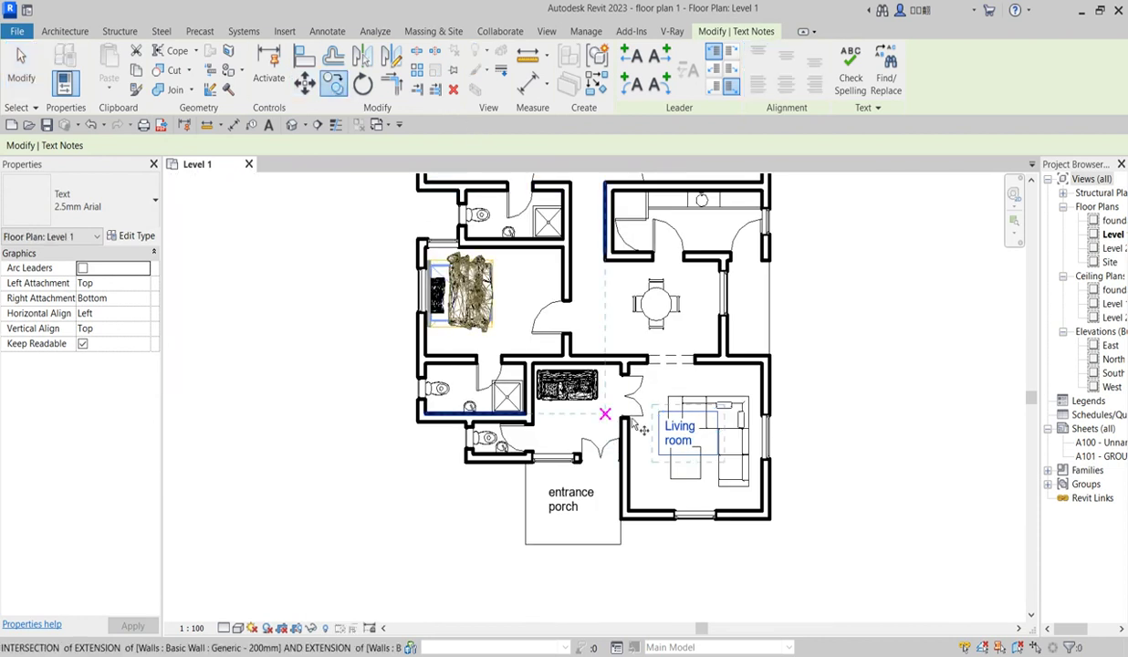
click(653, 452)
scroll(617, 306, up, 2)
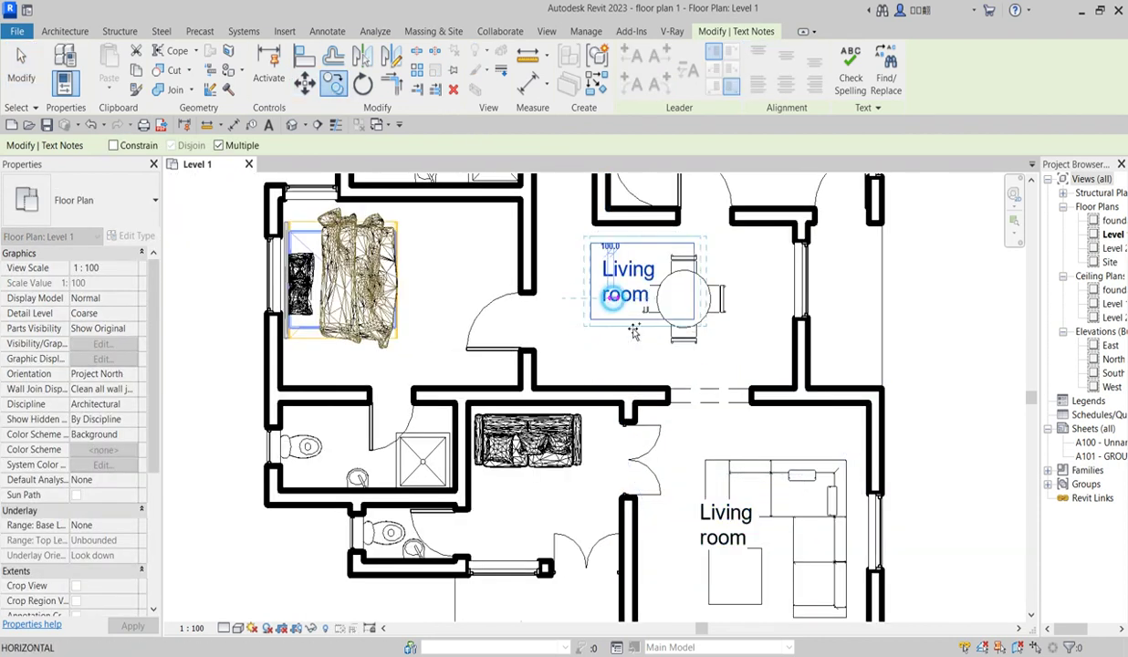
scroll(620, 410, down, 1)
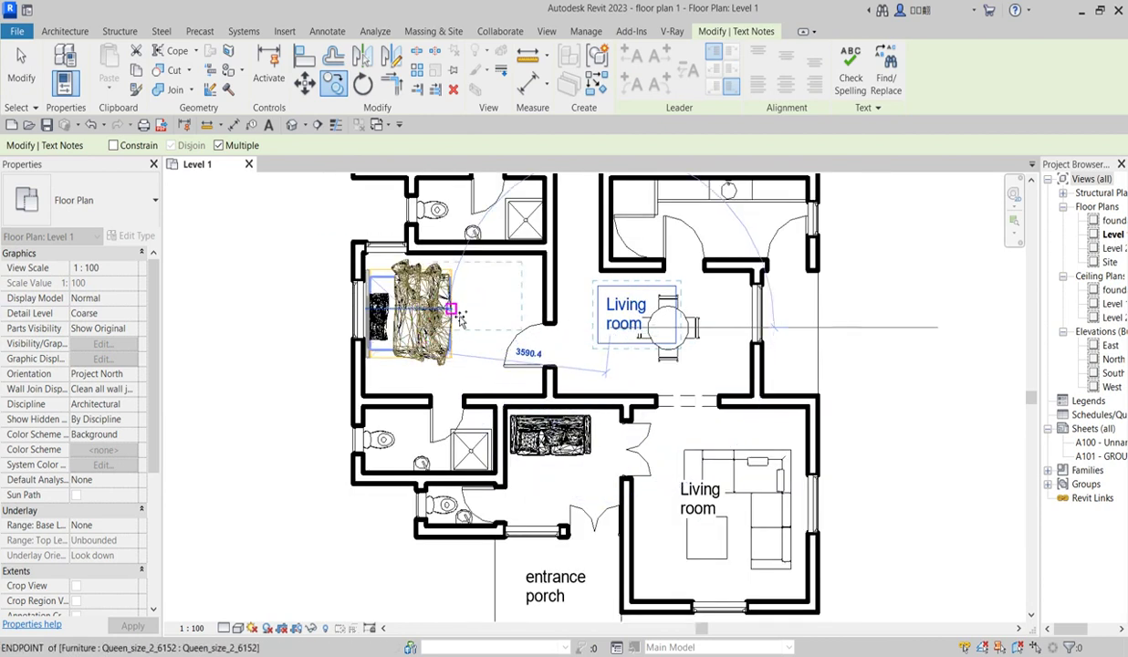
click(436, 352)
key(Escape)
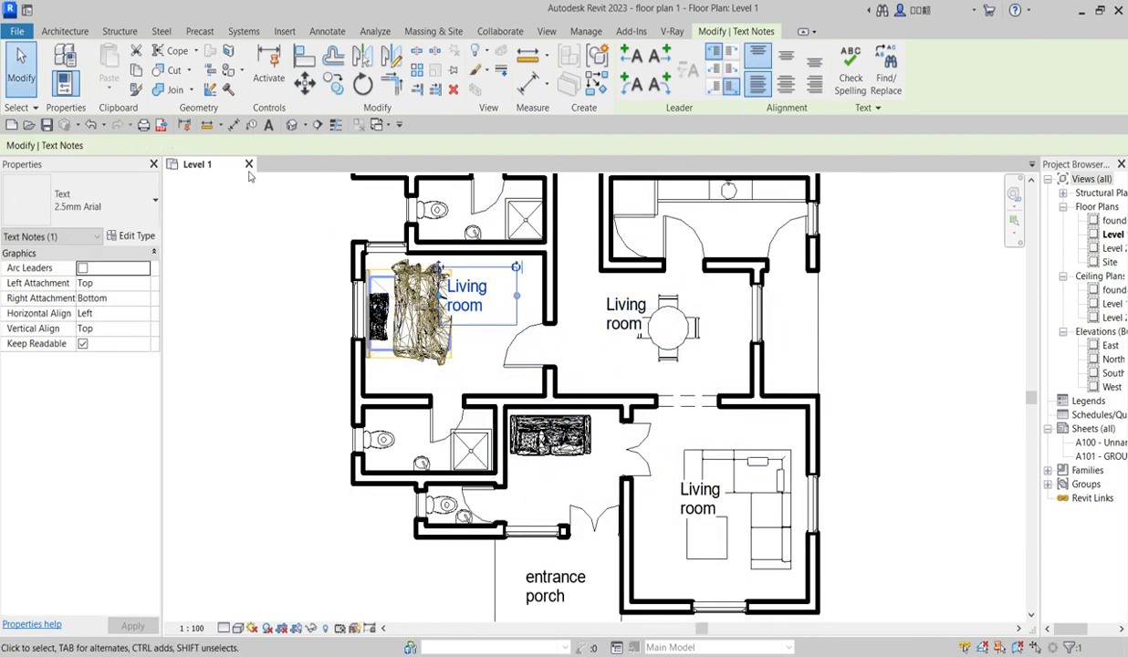
Step: Replace the text of the copied note in the bedroom with "guest room"
scroll(467, 301, up, 2)
double_click(474, 311)
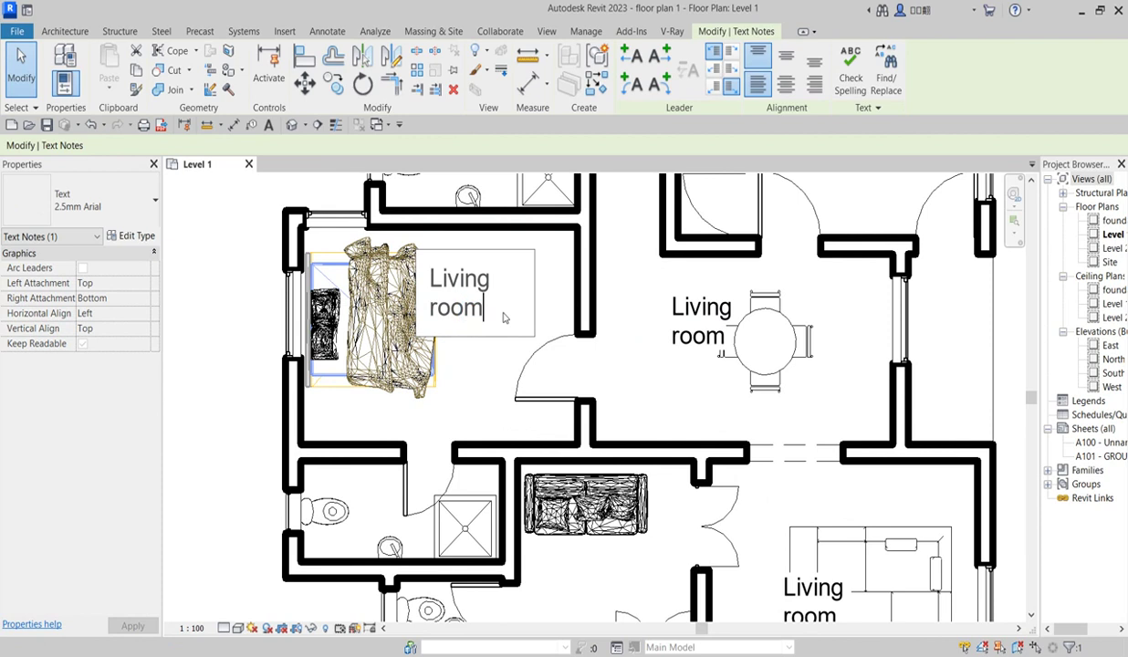
drag(481, 313, 400, 269)
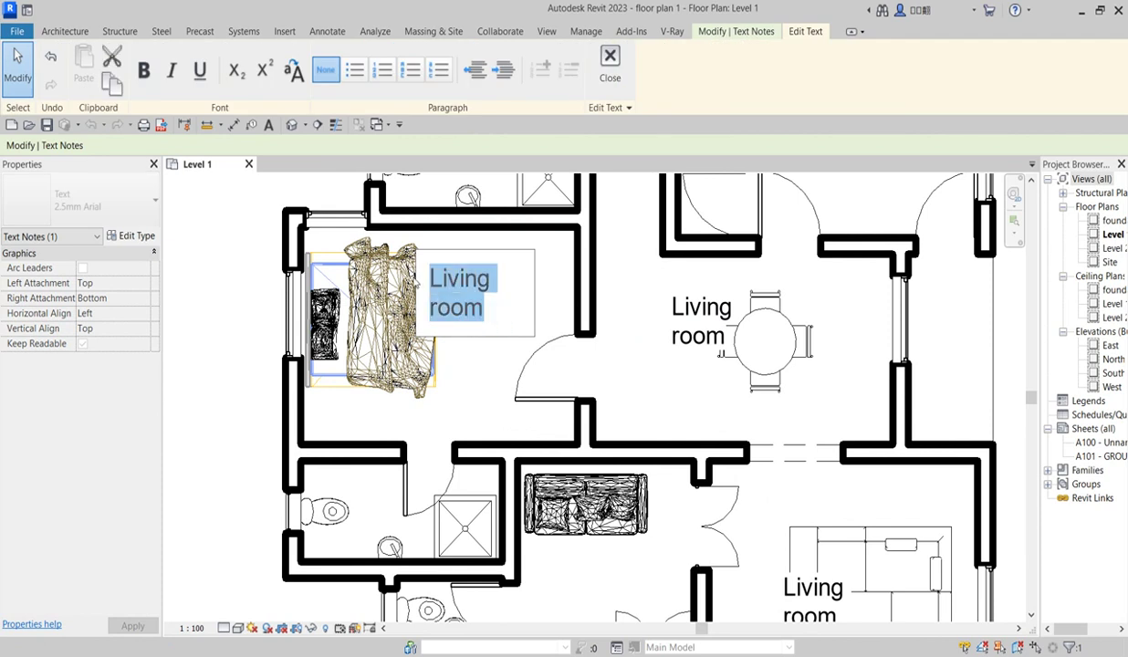
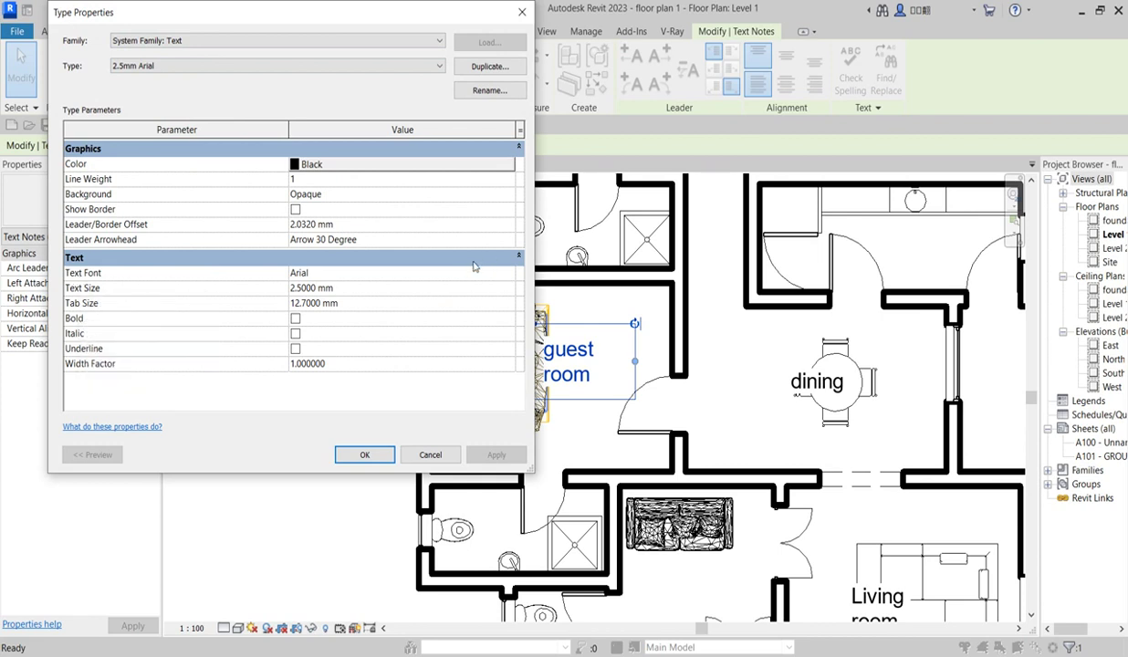
click(507, 274)
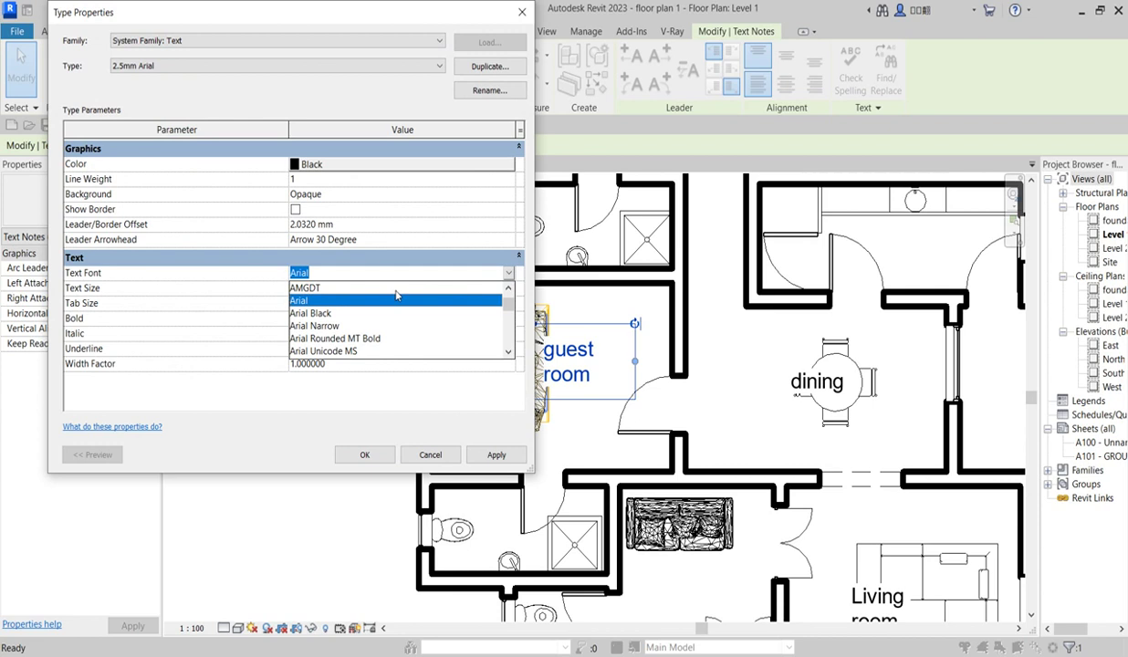
text(A)
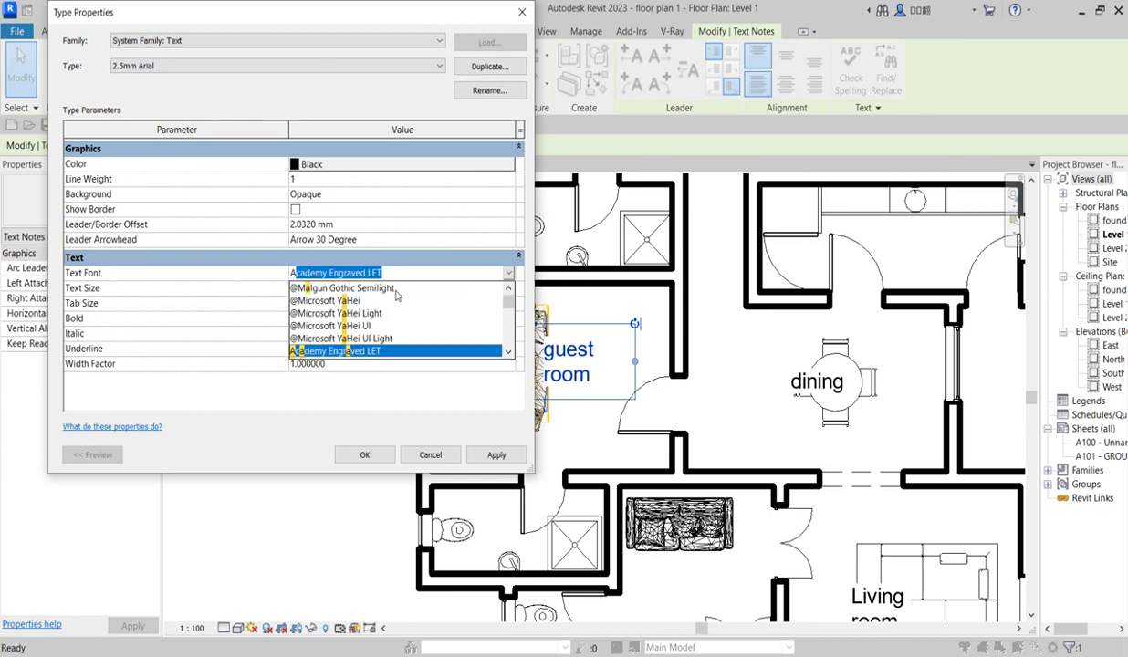
text(rc)
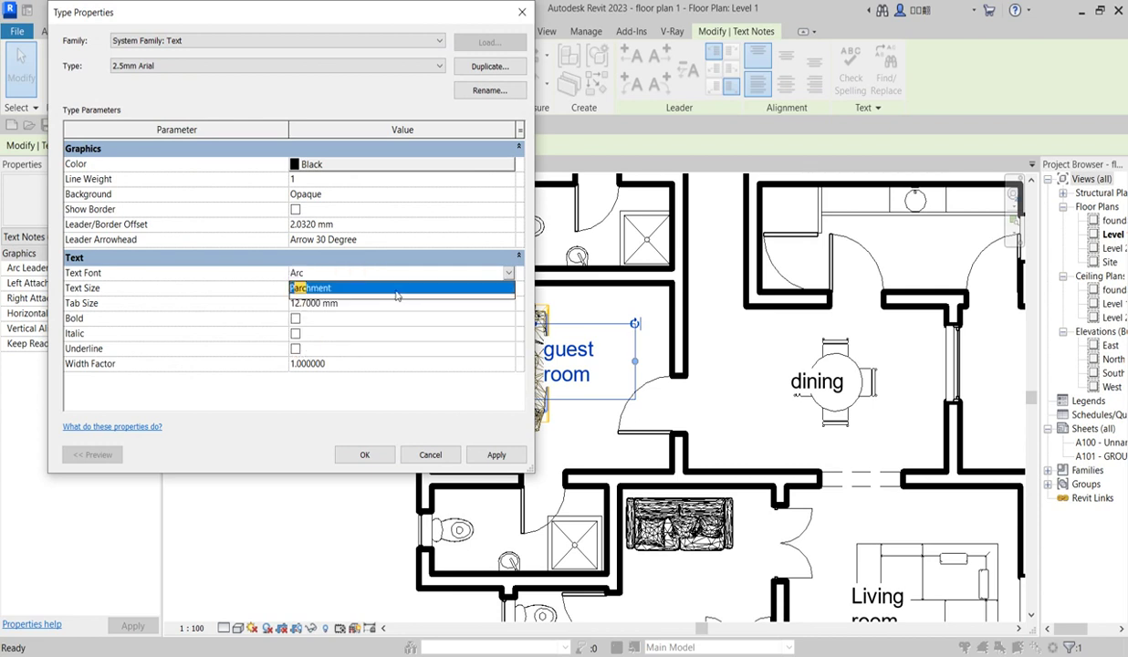
click(379, 278)
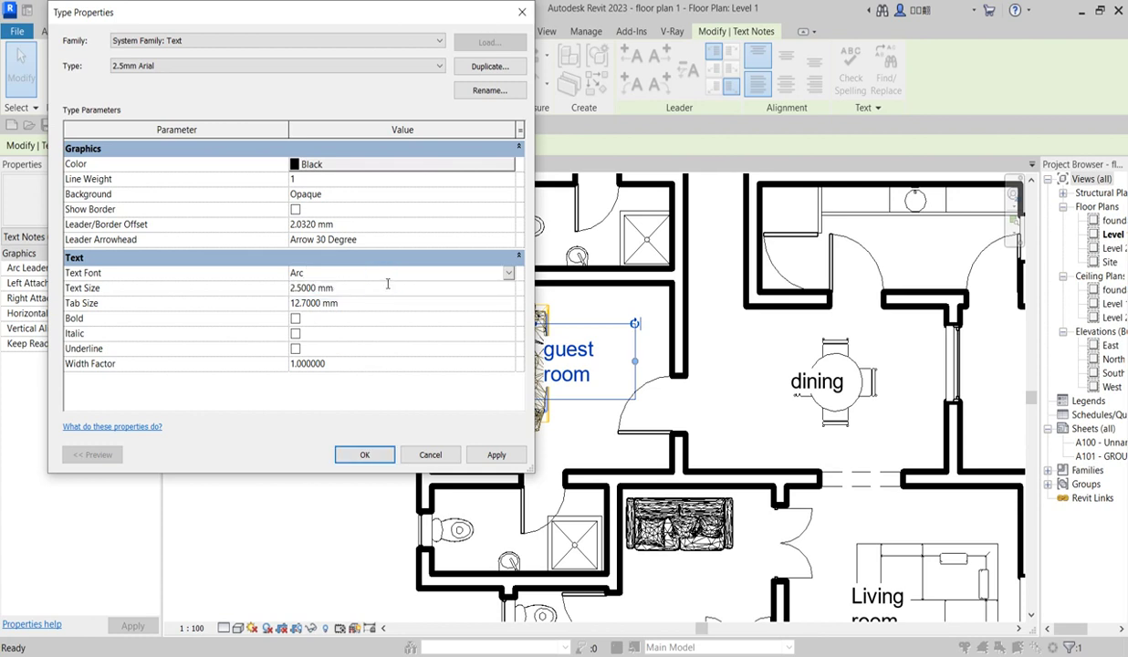
key(BackSpace)
key(BackSpace)
key(BackSpace)
Step: Set the text type's font to Lucida Handwriting and apply it to the room notes
drag(507, 301, 509, 345)
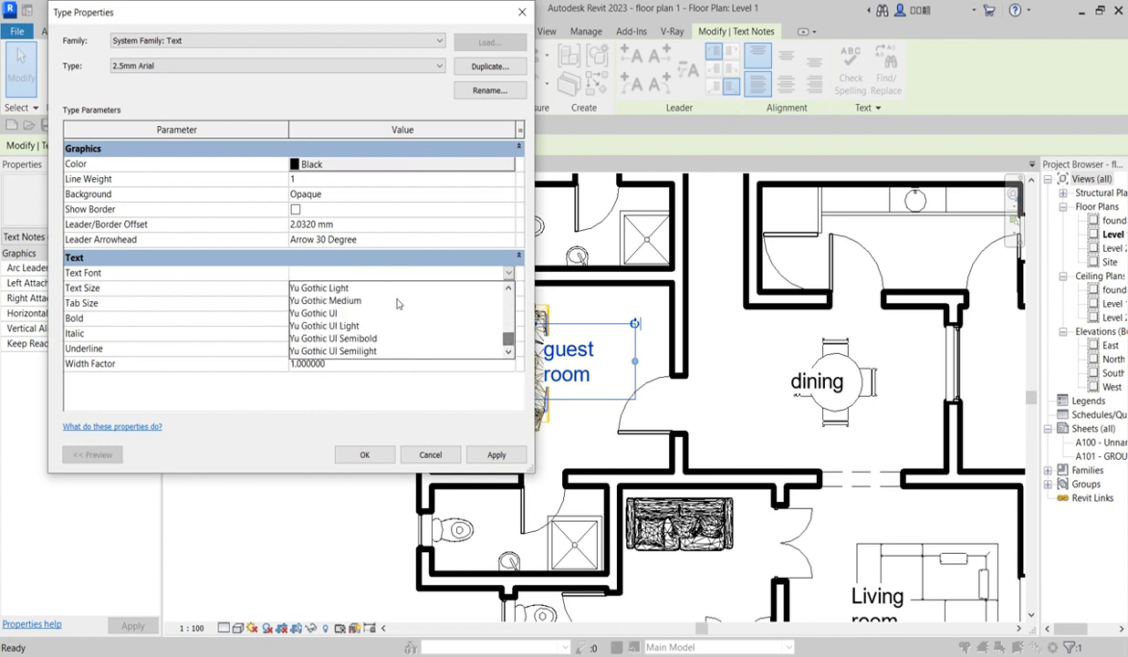
click(352, 276)
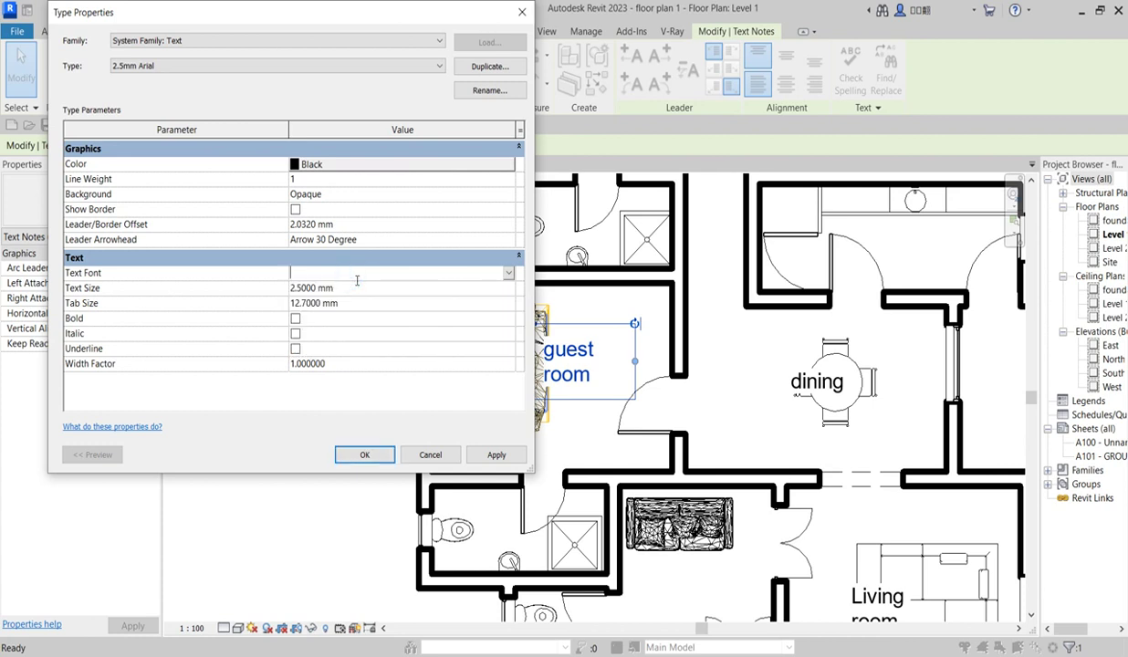
text(Ha)
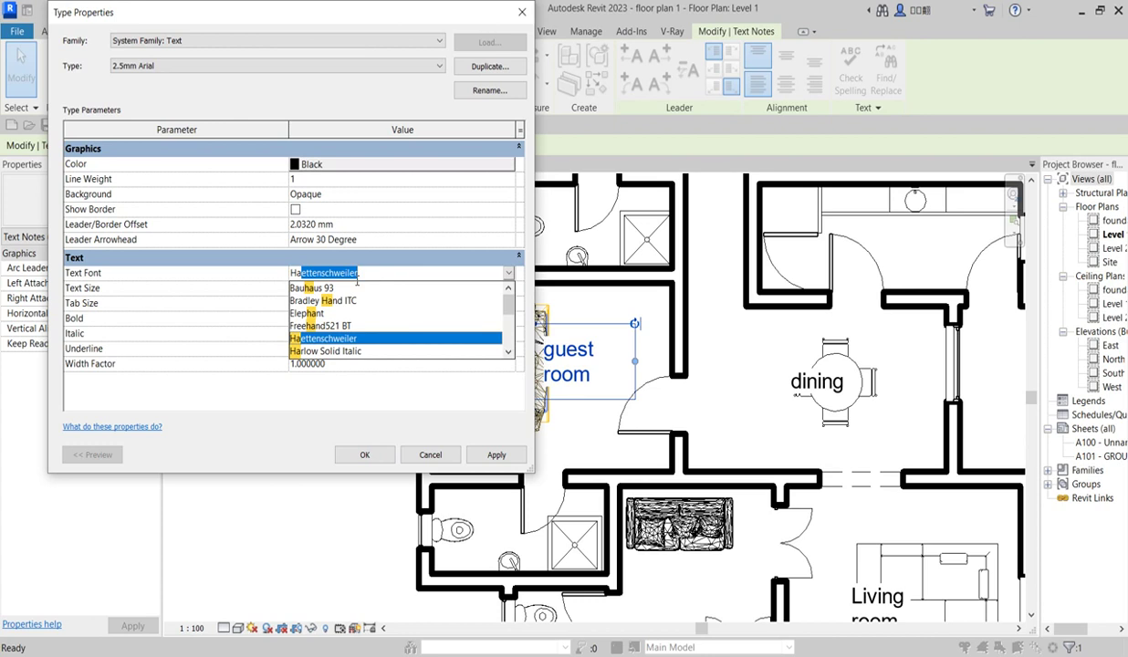
text(n)
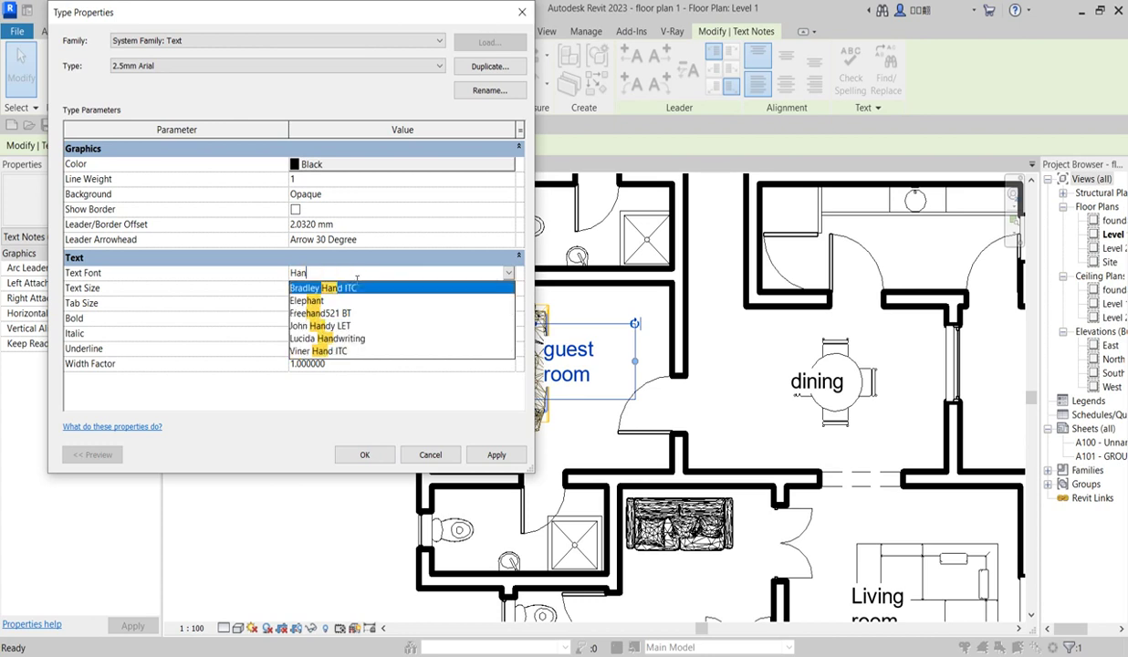
click(341, 340)
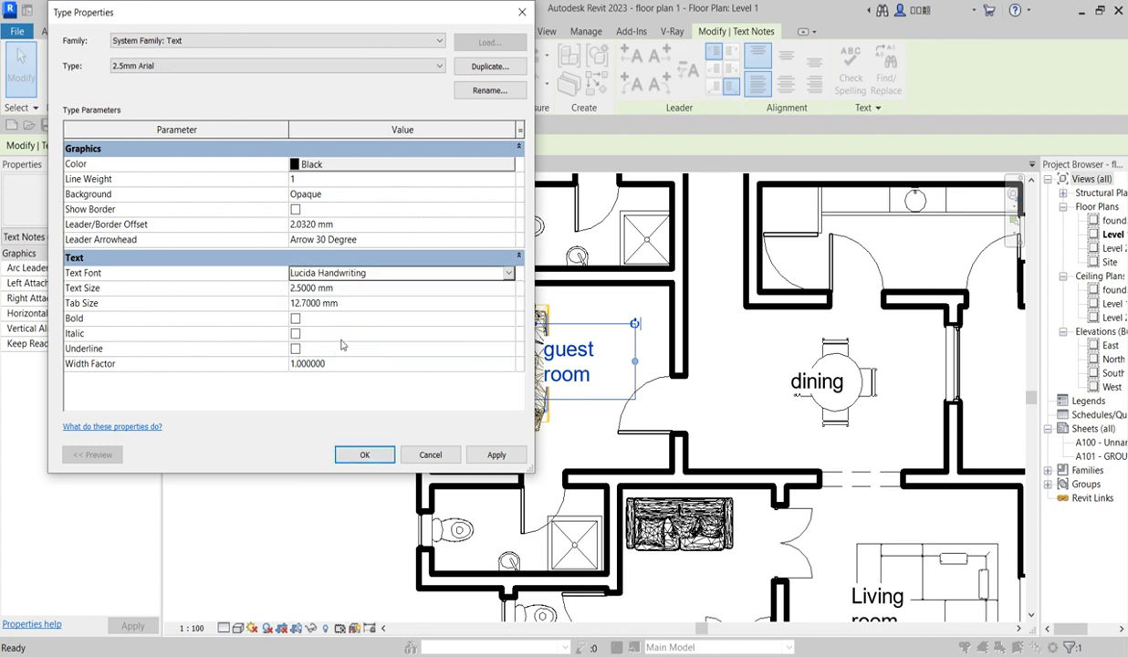
click(497, 455)
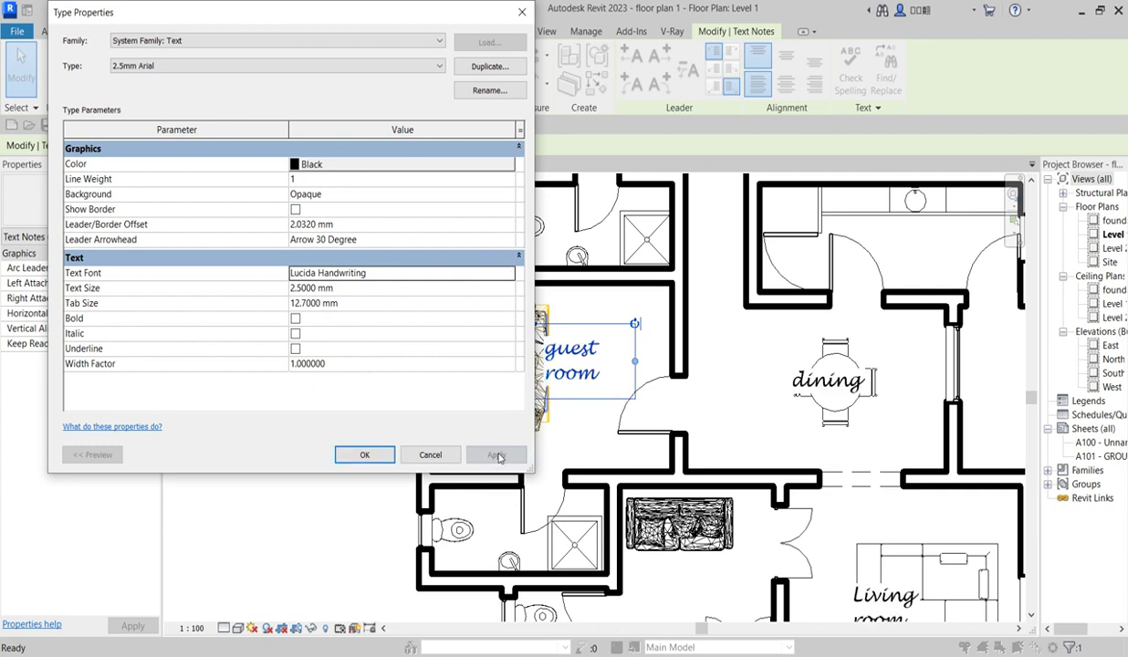
Step: Change the text type's font to Technic and apply it to the room notes
click(509, 273)
mouse_move(508, 312)
mouse_down()
mouse_move(508, 347)
mouse_move(504, 304)
mouse_move(500, 317)
mouse_up()
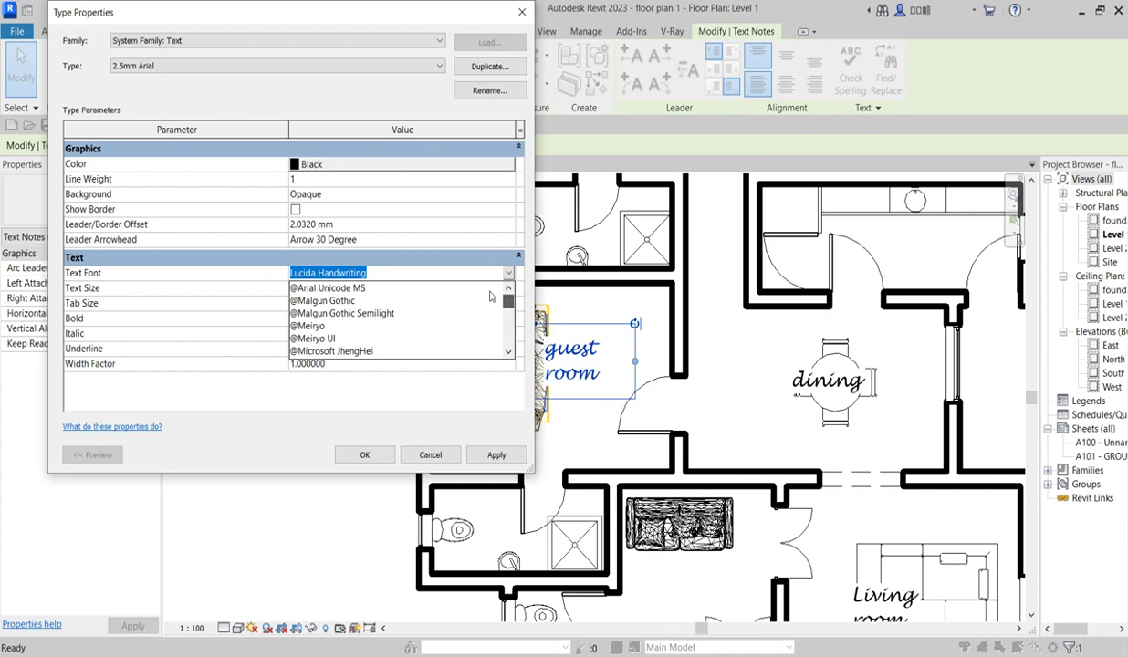
click(393, 271)
key(BackSpace)
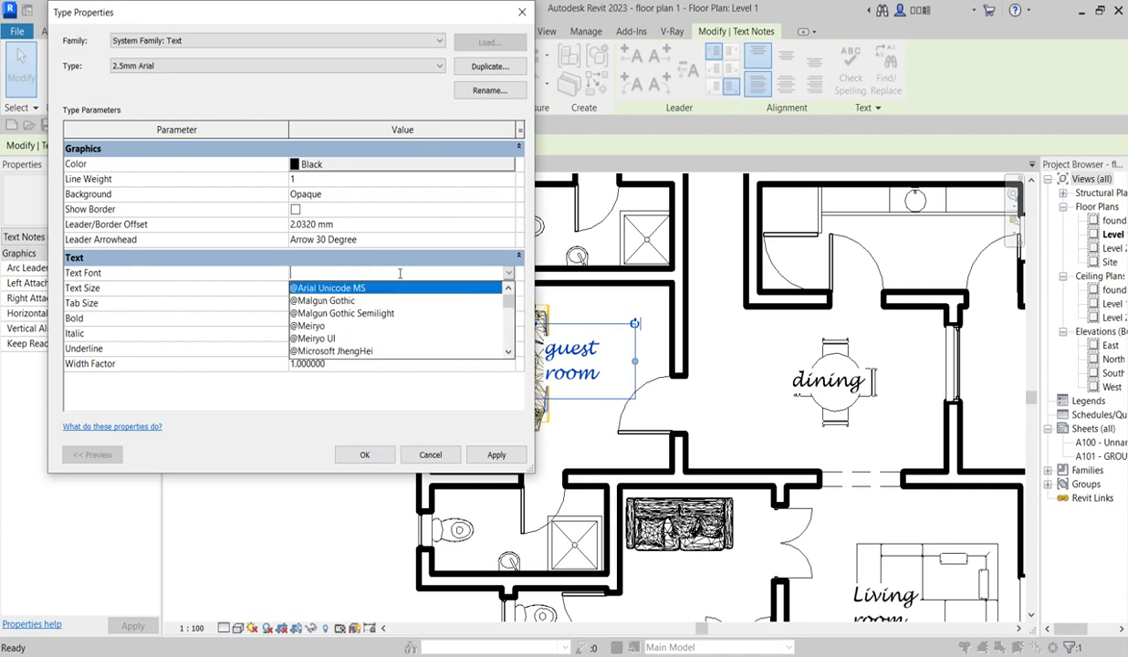
text(Technic)
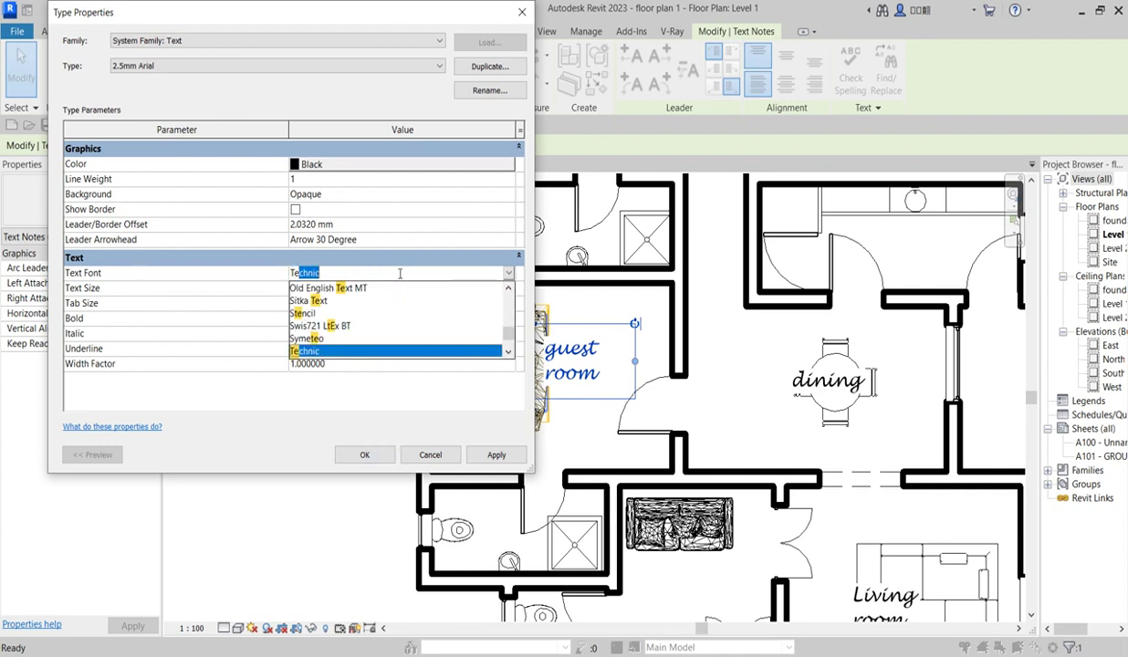
click(506, 452)
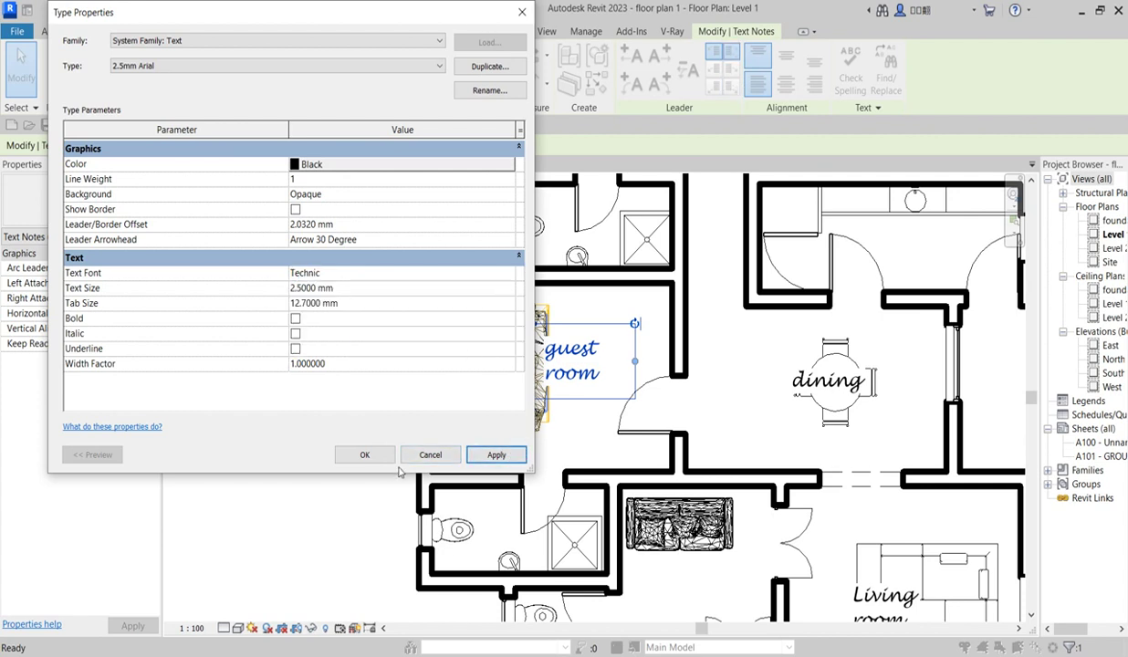
click(516, 456)
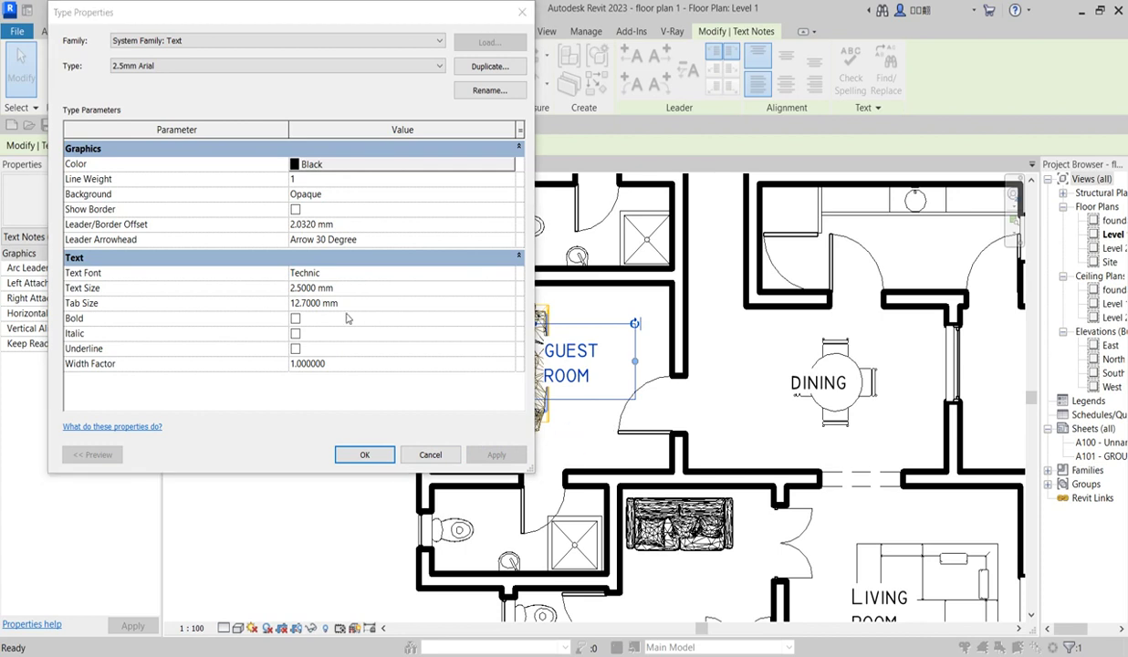
Step: Set the text type's size to 2 mm and accept the type properties
click(367, 288)
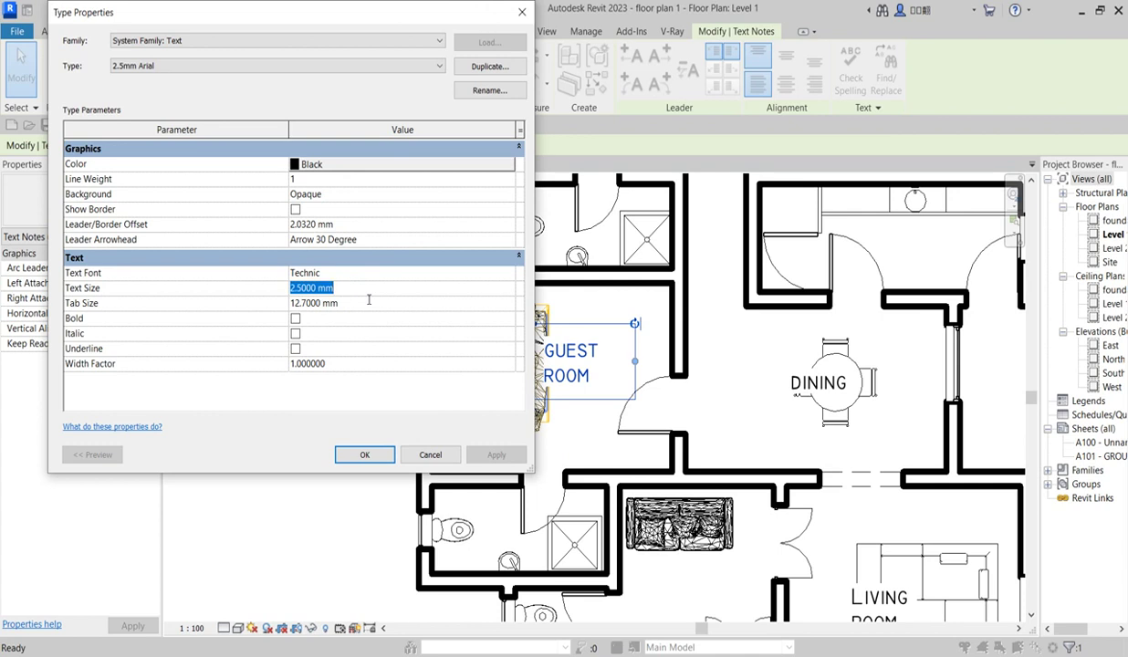
text(2)
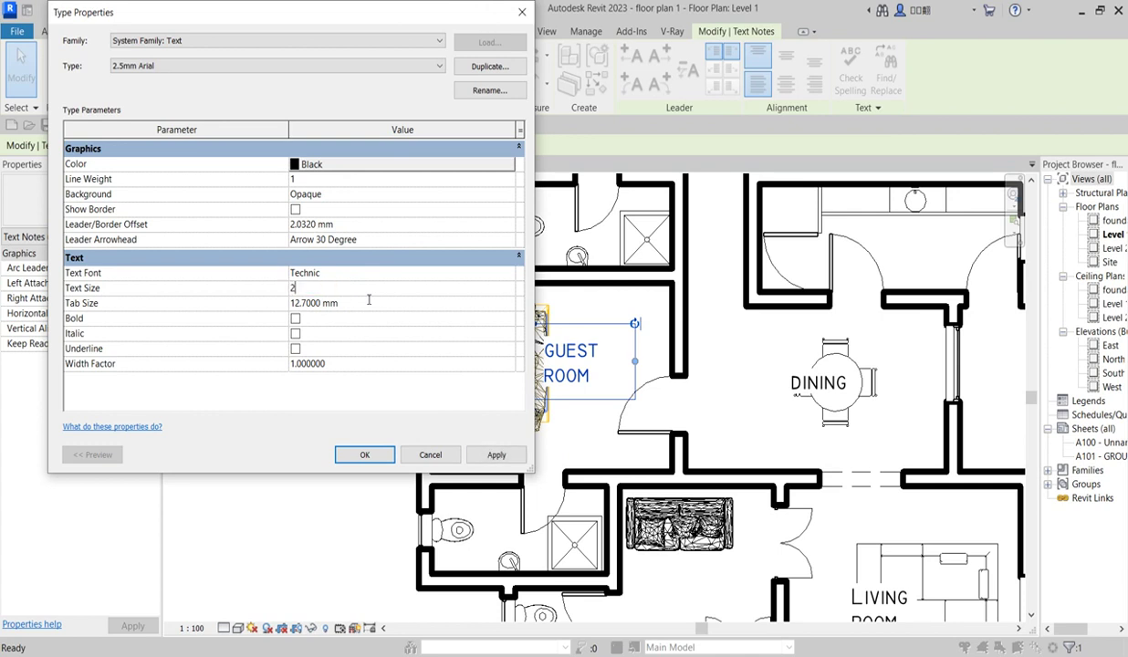
click(498, 456)
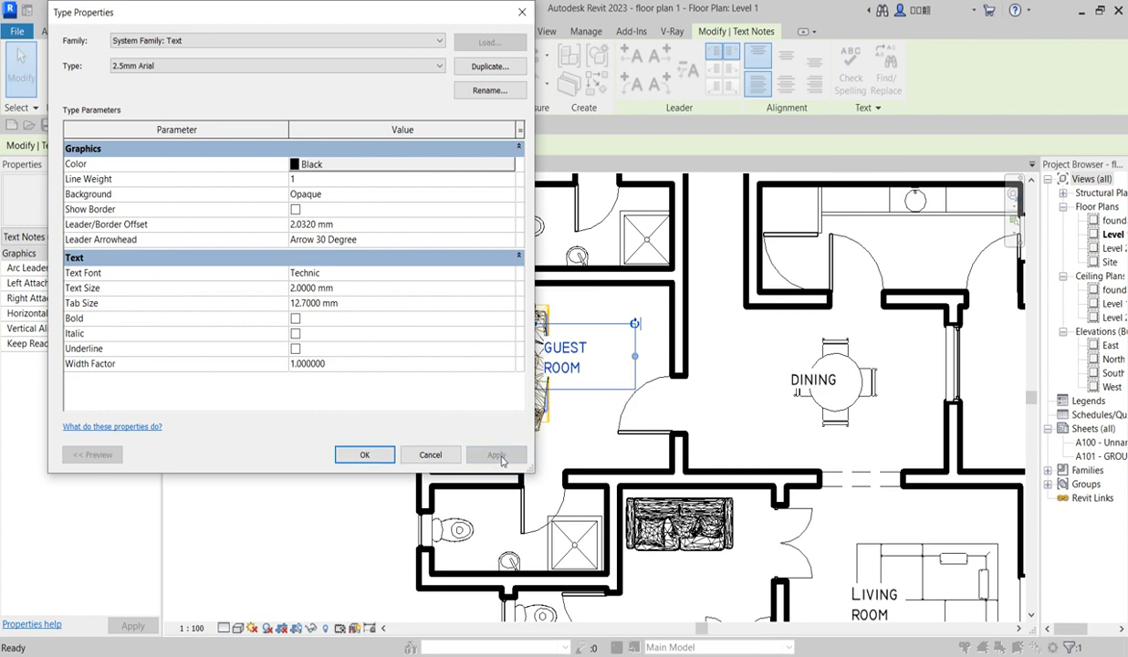
click(365, 454)
Step: Narrow the text box of the guest room note and shift the note slightly away from the bed
scroll(321, 425, down, 2)
scroll(429, 365, up, 2)
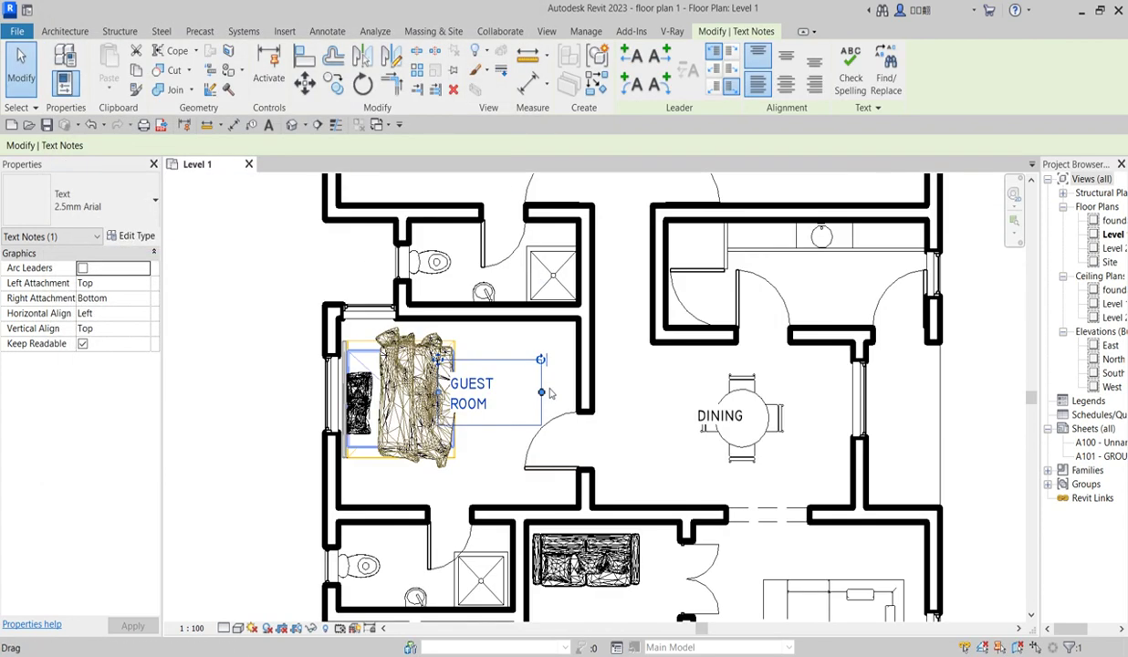
drag(541, 394, 510, 394)
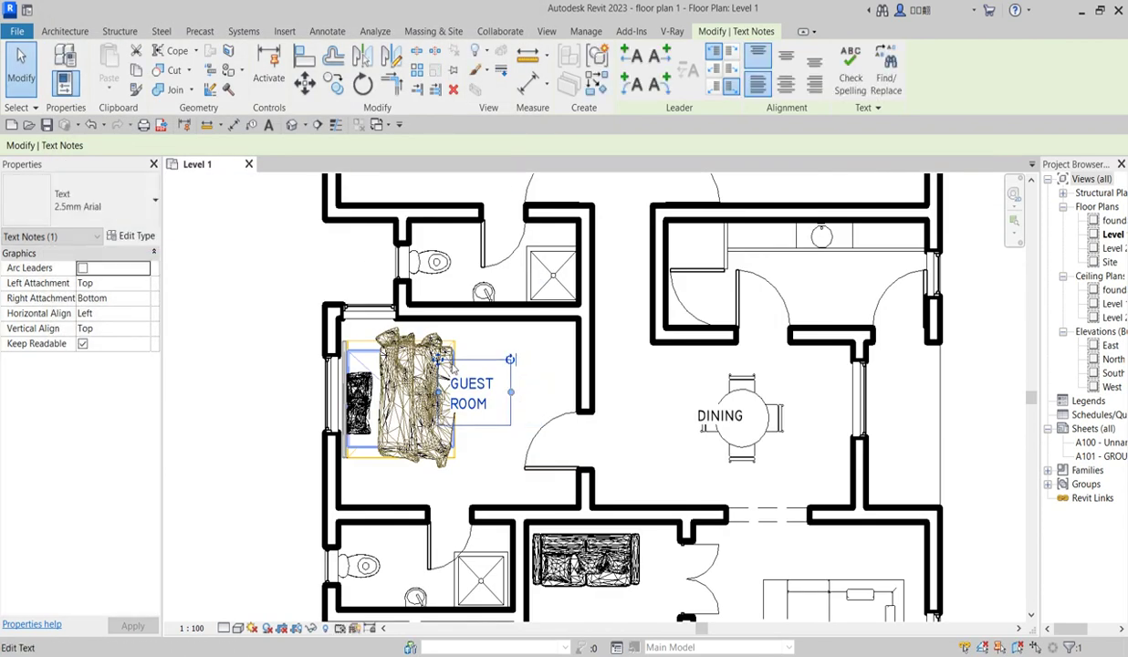
mouse_move(437, 358)
mouse_down()
mouse_move(439, 390)
mouse_move(449, 371)
mouse_up()
Step: Examine the size and placement of the restyled room notes across the floor plan, including the entrance porch
scroll(678, 424, down, 3)
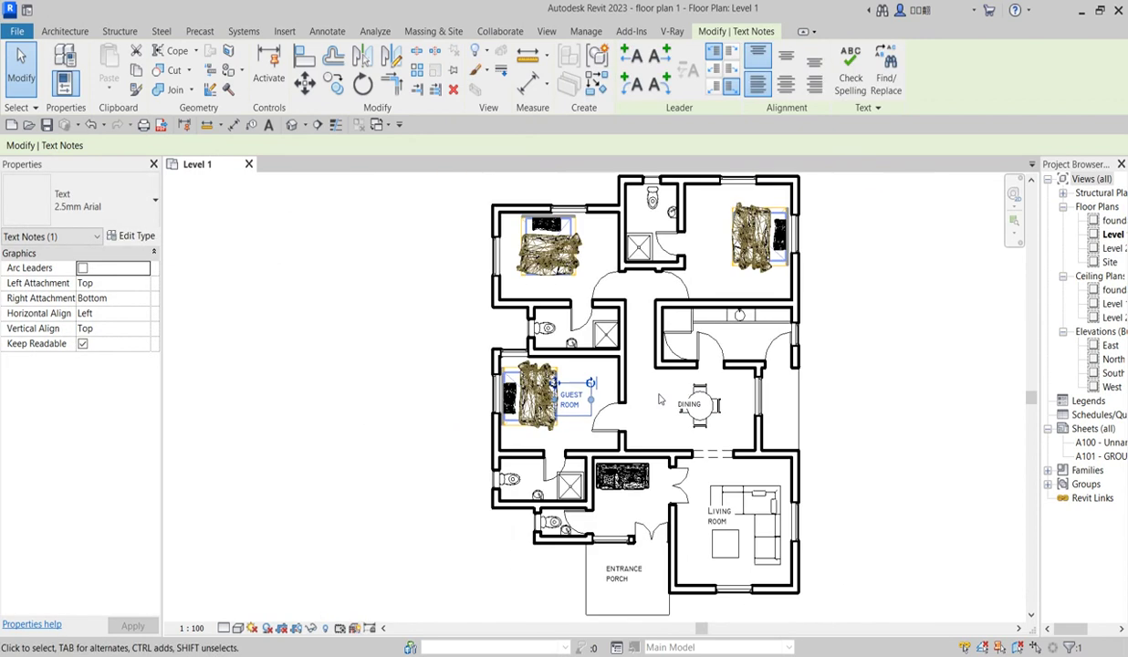
scroll(636, 225, up, 2)
scroll(584, 411, down, 3)
scroll(630, 499, up, 4)
scroll(631, 500, up, 2)
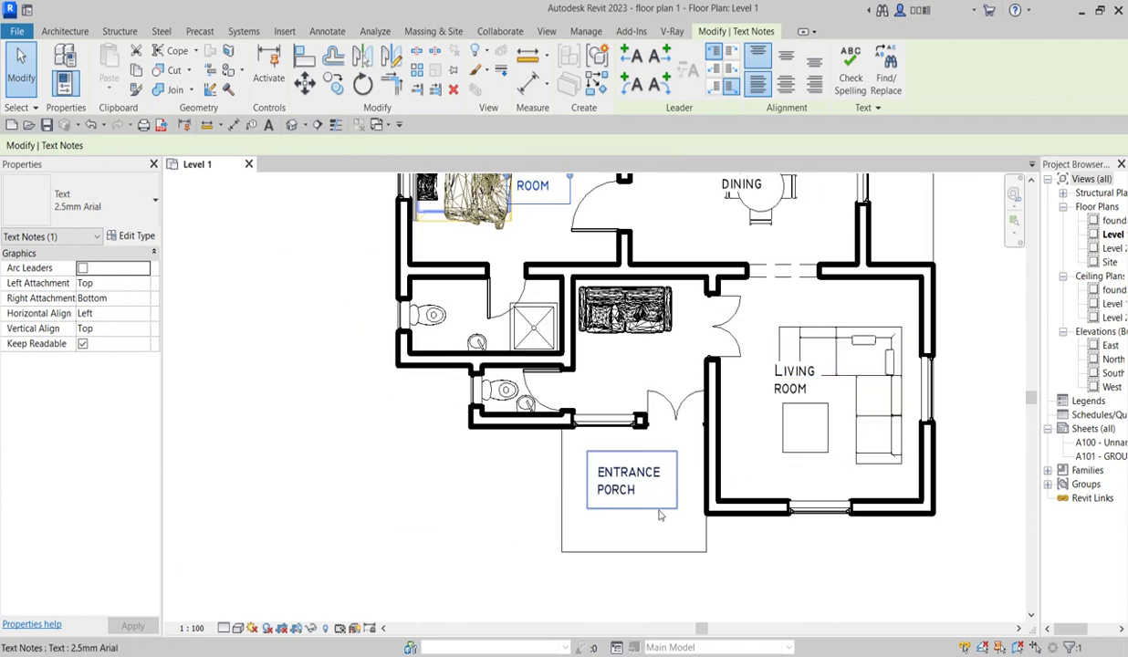
scroll(642, 474, up, 2)
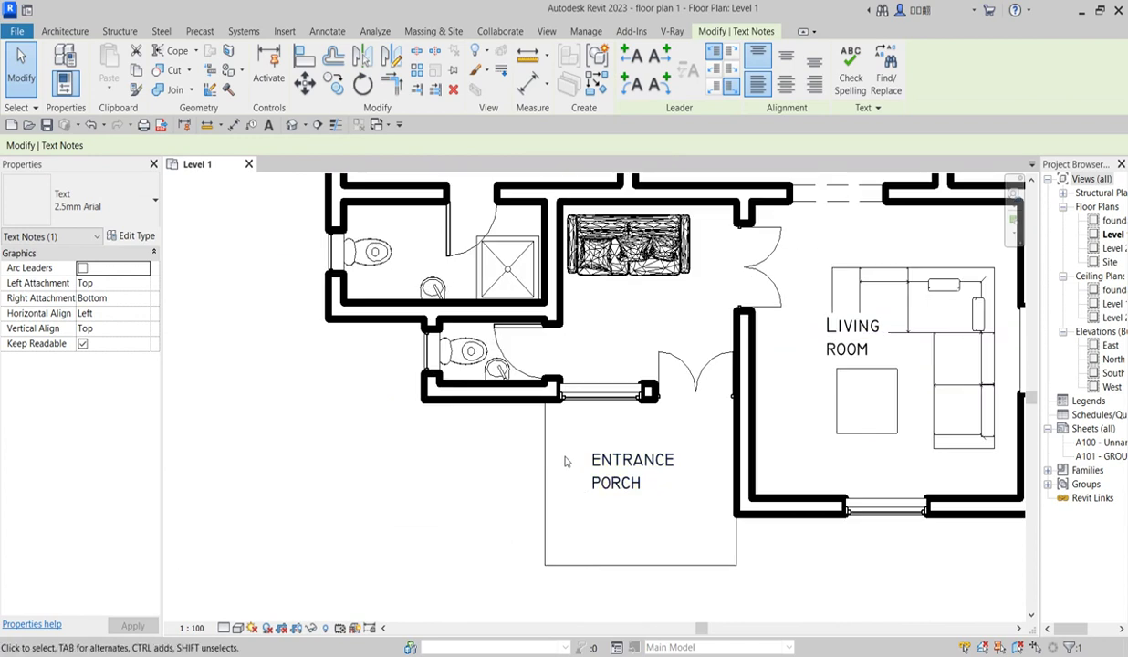
scroll(559, 482, down, 8)
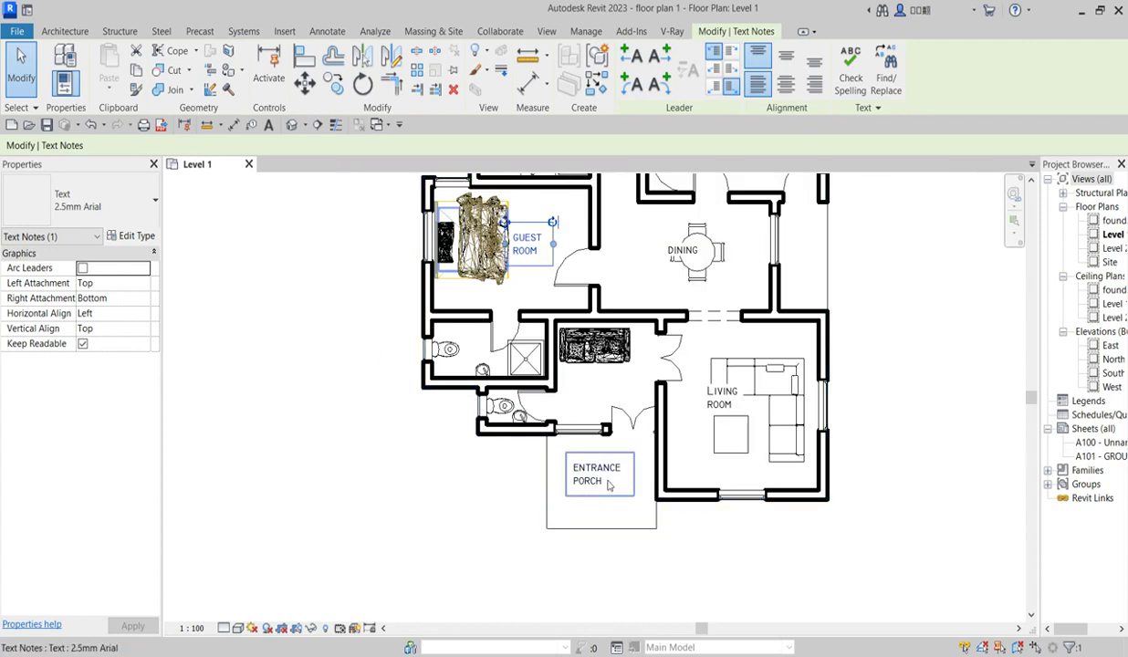
scroll(766, 283, up, 2)
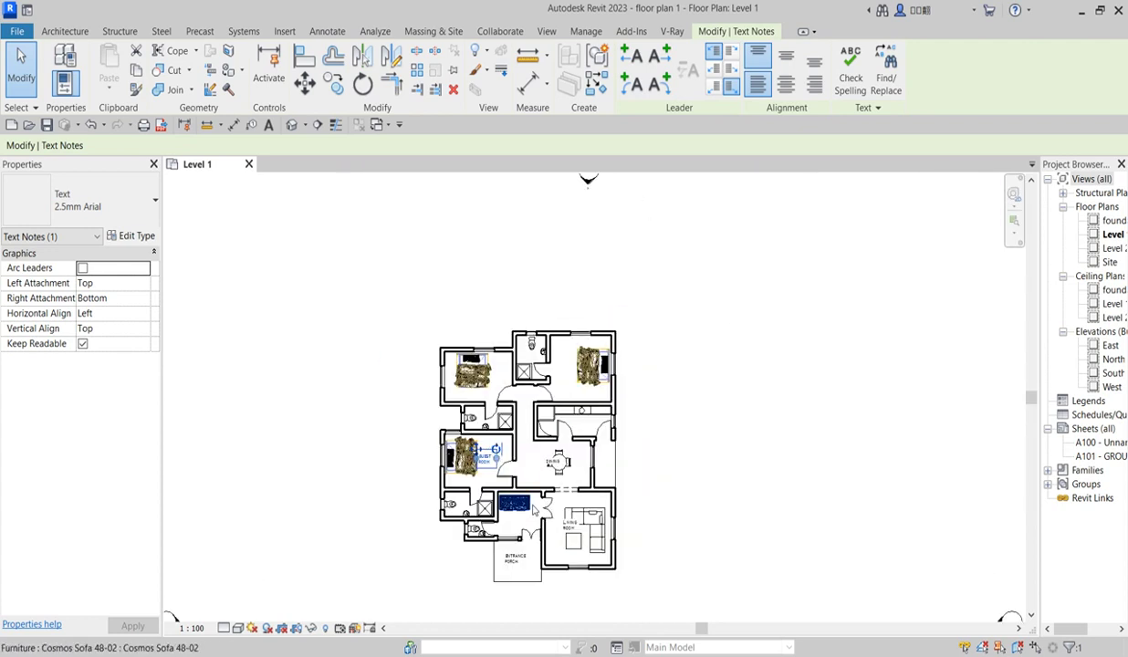
scroll(514, 534, down, 2)
scroll(593, 476, up, 2)
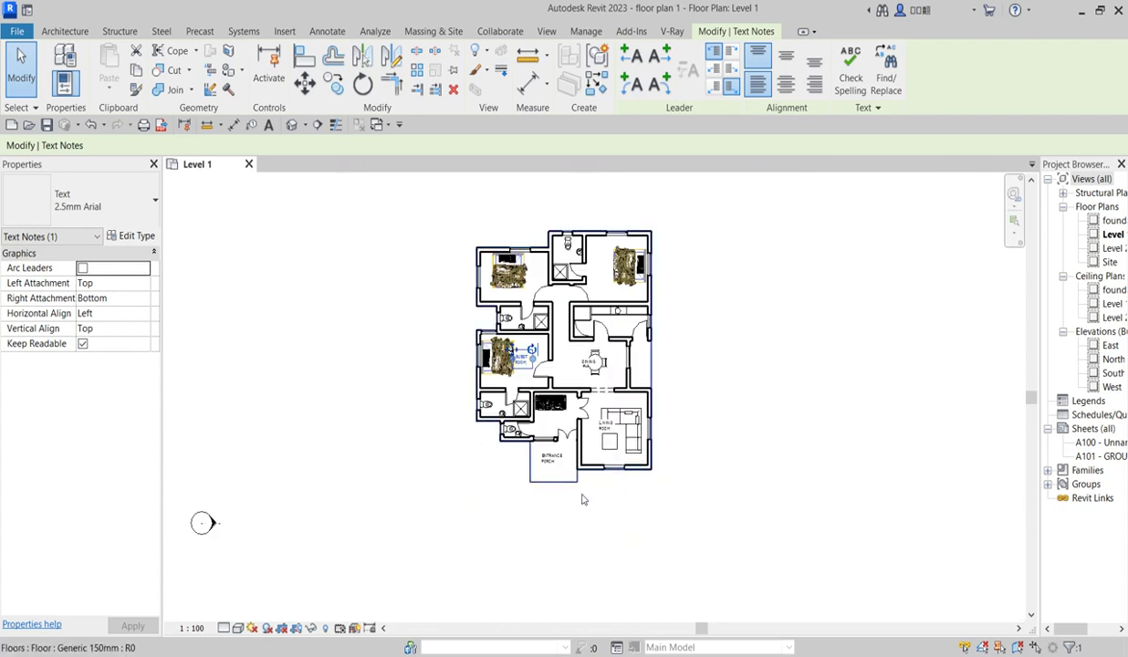
scroll(539, 470, up, 2)
scroll(501, 427, up, 2)
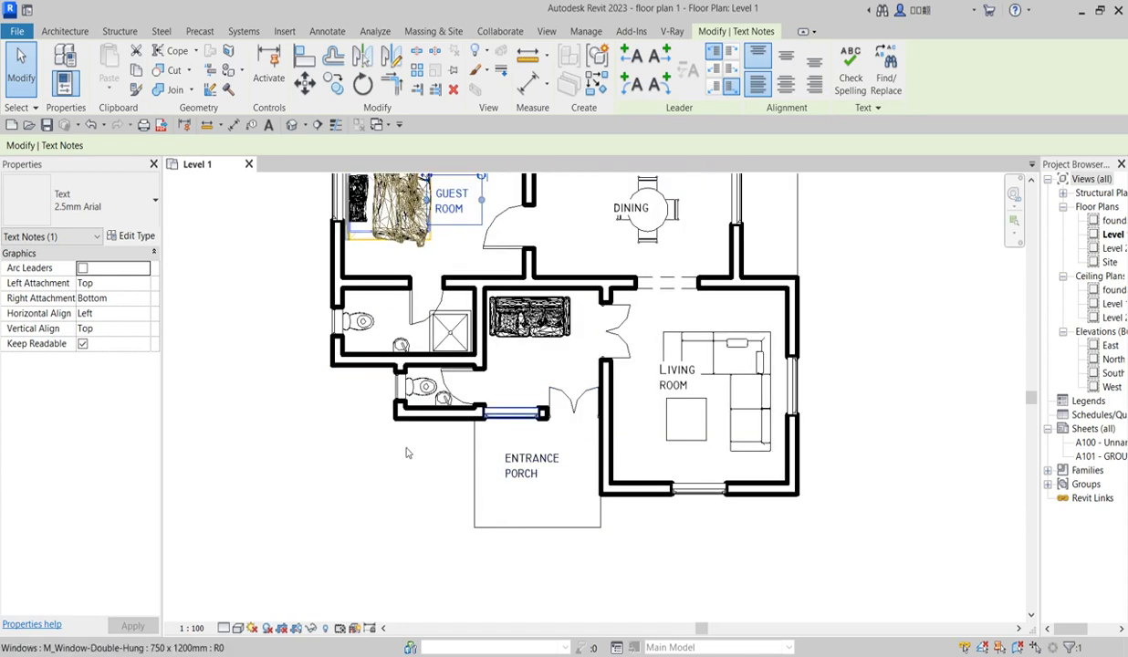
scroll(548, 478, down, 2)
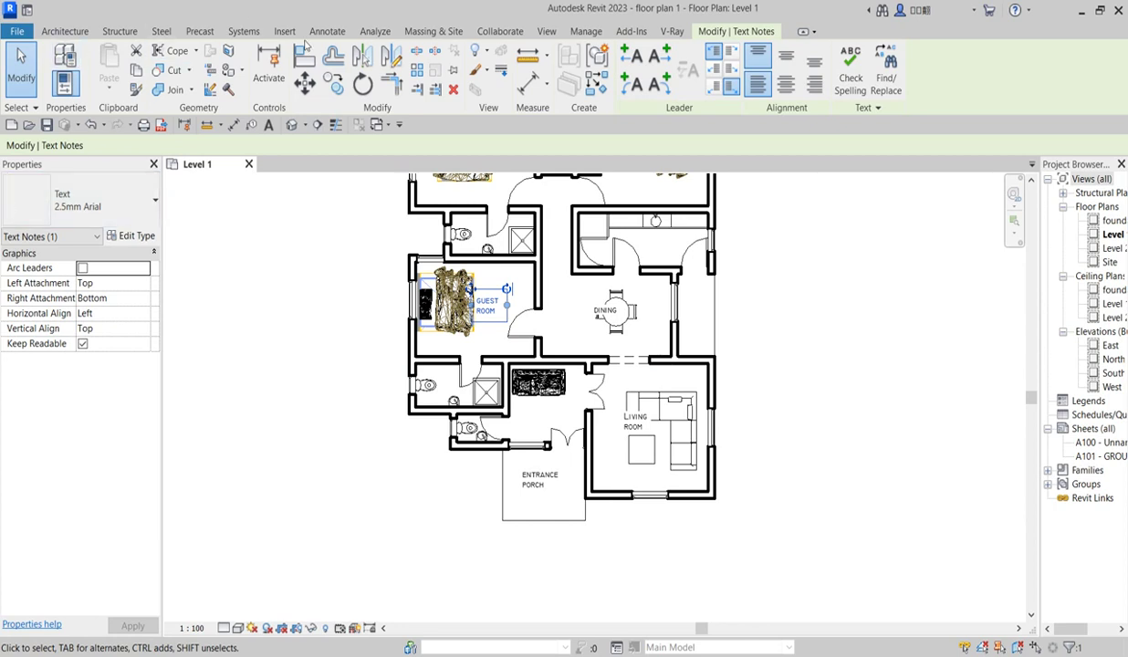
Step: Create a filled region with a rectangular boundary covering the entrance porch floor, about 6.1 m² in area
click(330, 31)
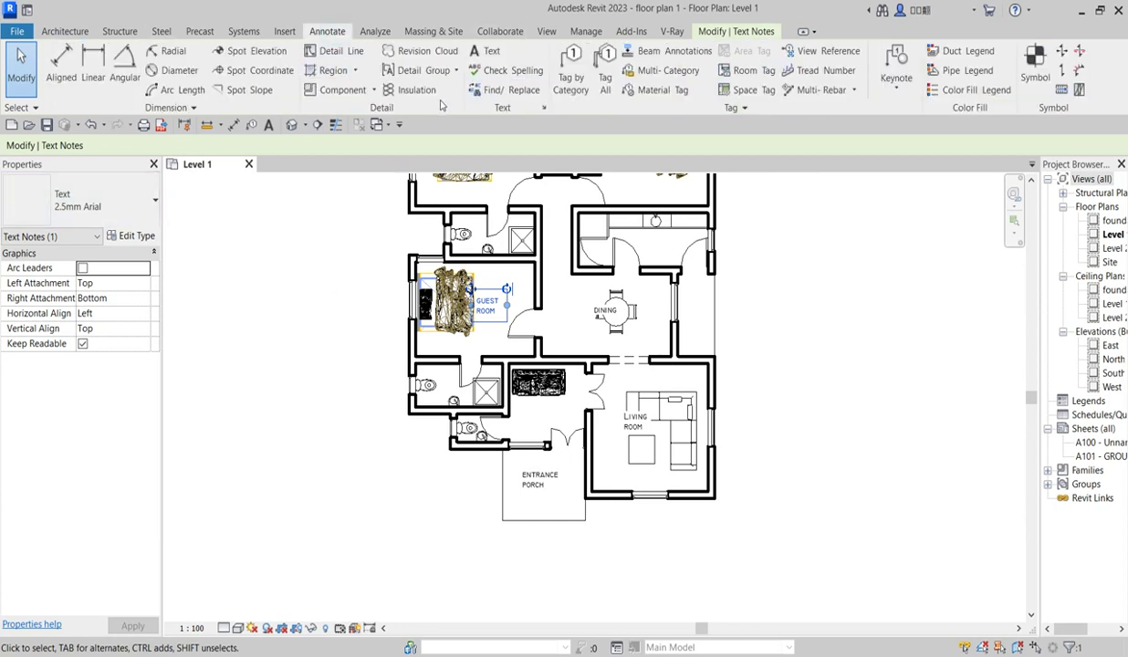
click(356, 72)
click(336, 106)
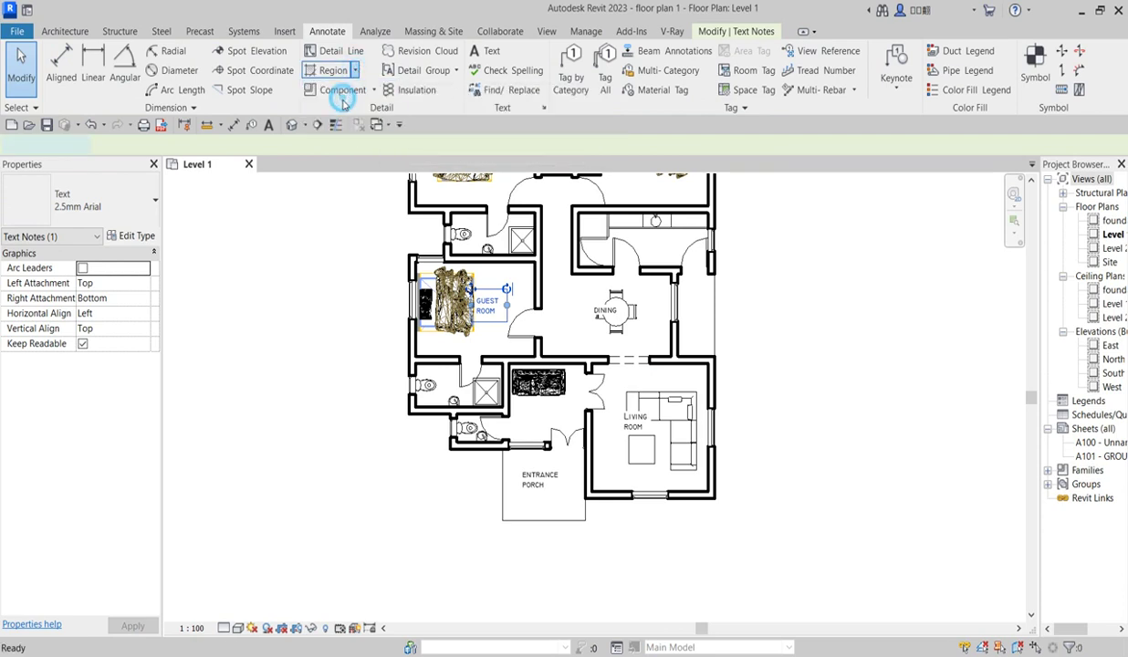
scroll(552, 538, up, 5)
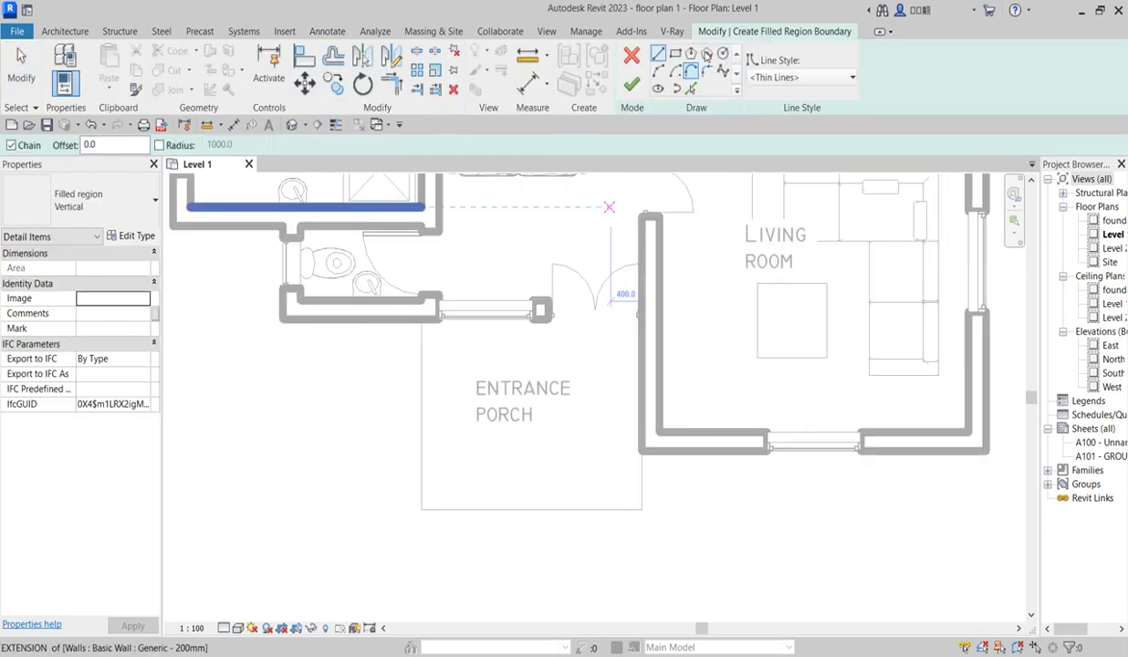
click(674, 53)
scroll(516, 523, up, 1)
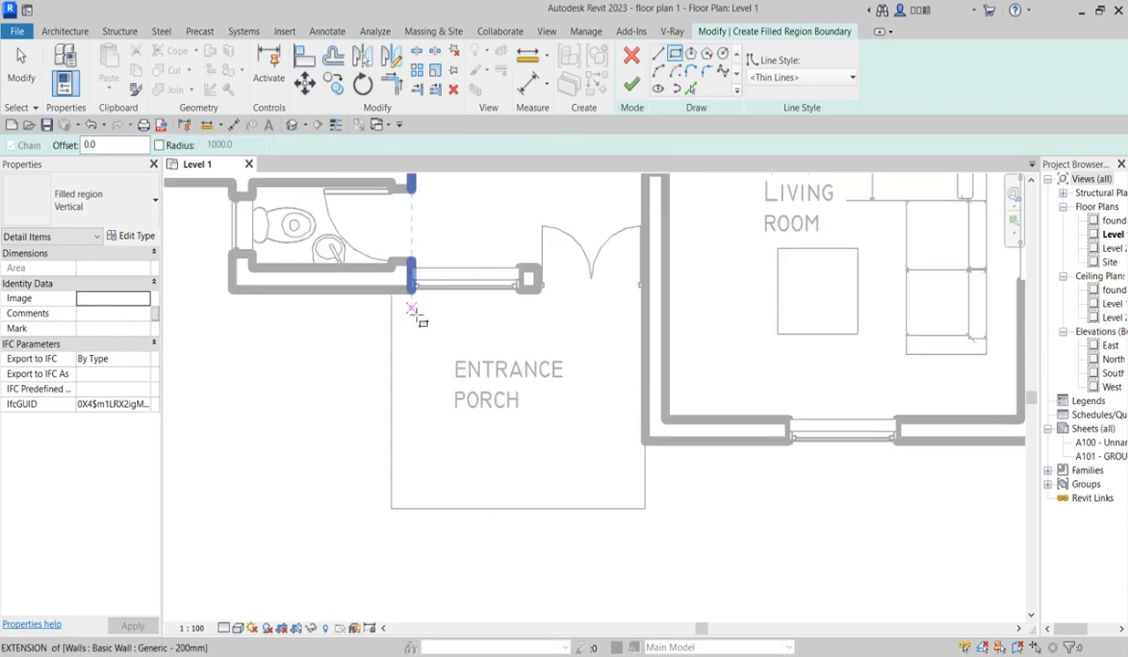
scroll(415, 315, up, 2)
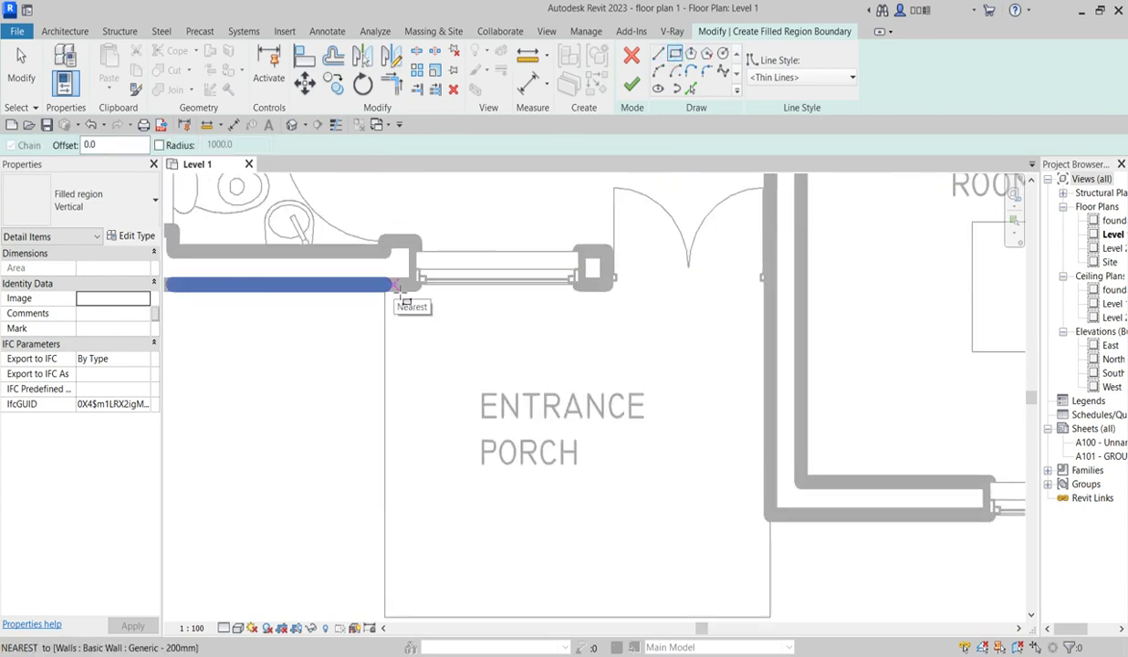
click(394, 286)
scroll(630, 527, down, 3)
scroll(742, 511, up, 2)
scroll(668, 491, up, 2)
scroll(669, 491, up, 2)
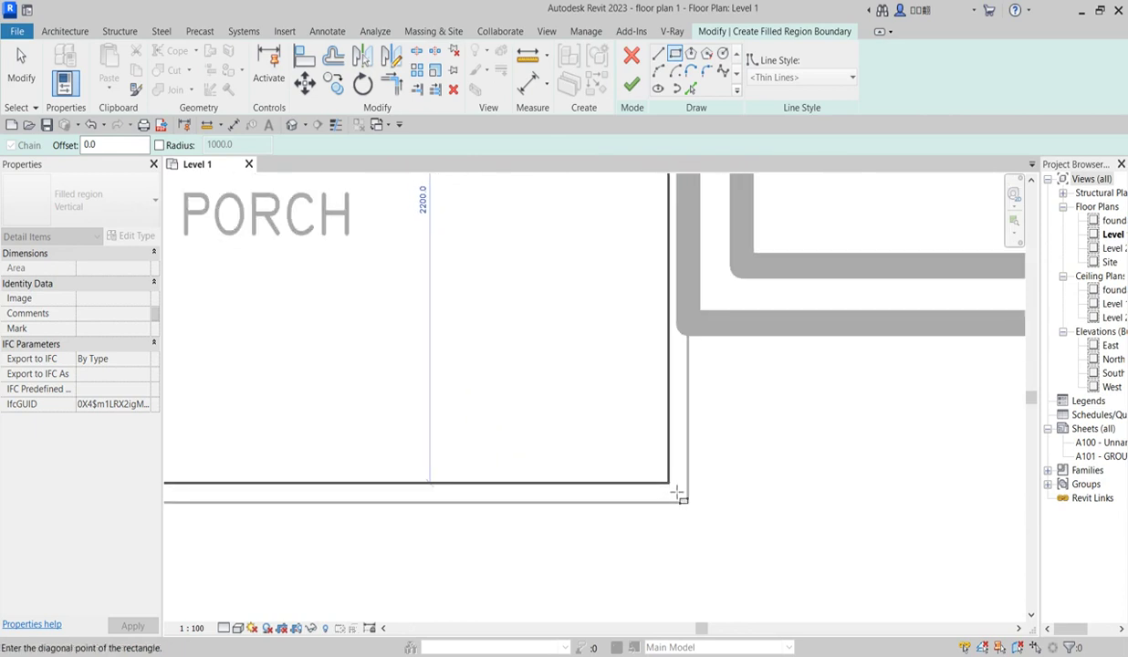
click(688, 502)
scroll(721, 503, down, 3)
scroll(638, 575, down, 3)
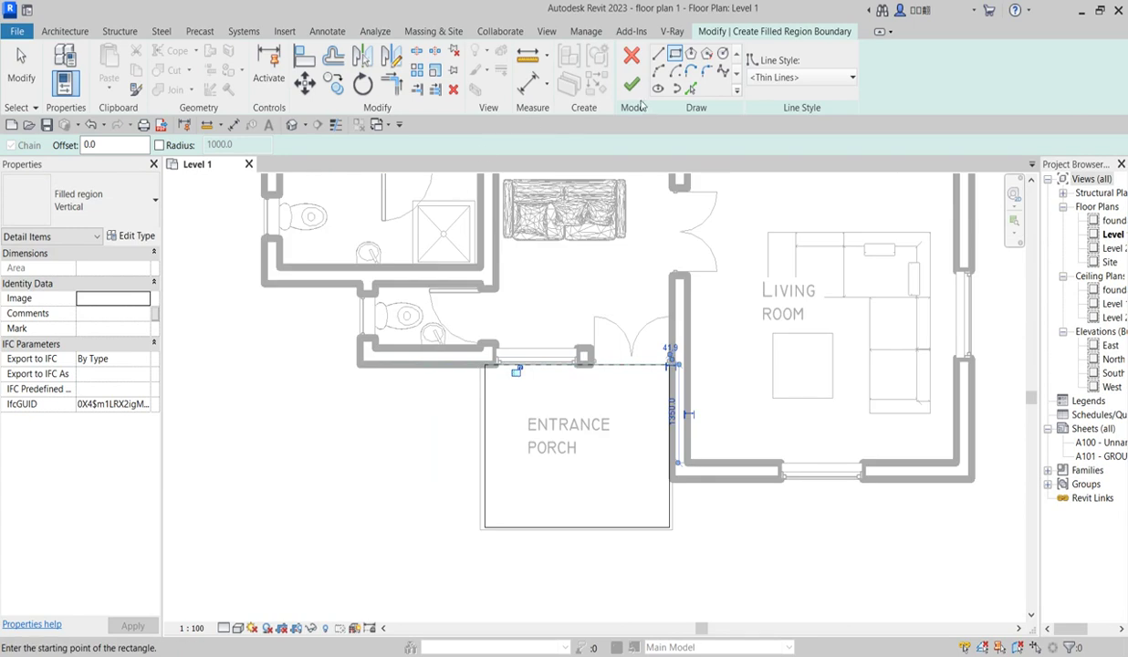
click(632, 85)
scroll(452, 556, down, 1)
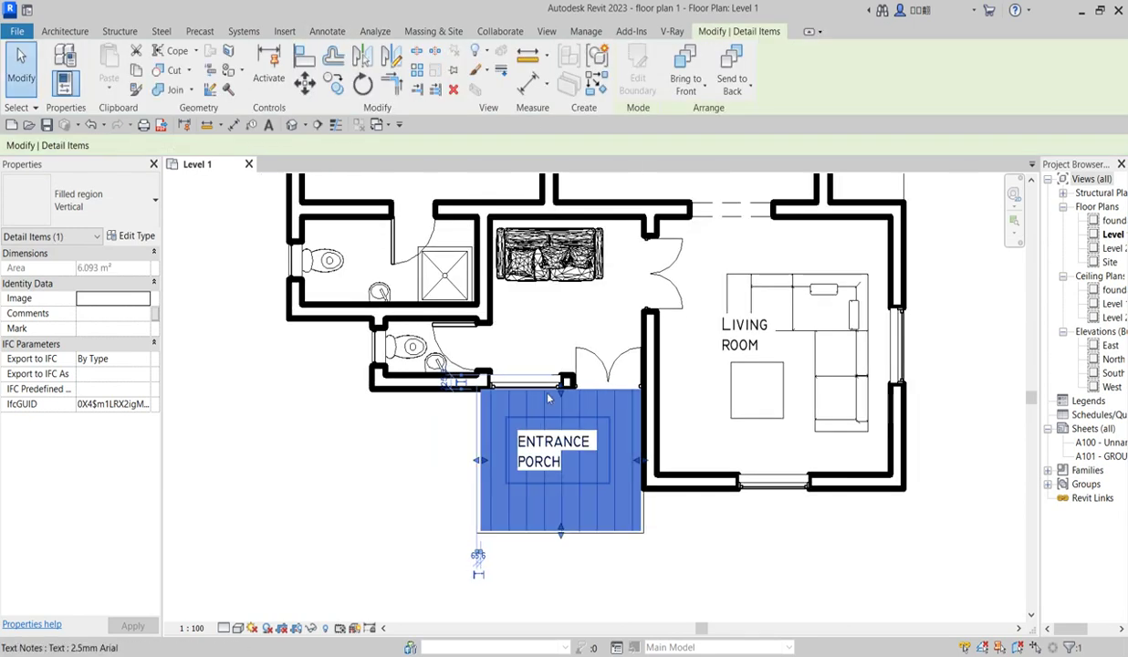
click(345, 513)
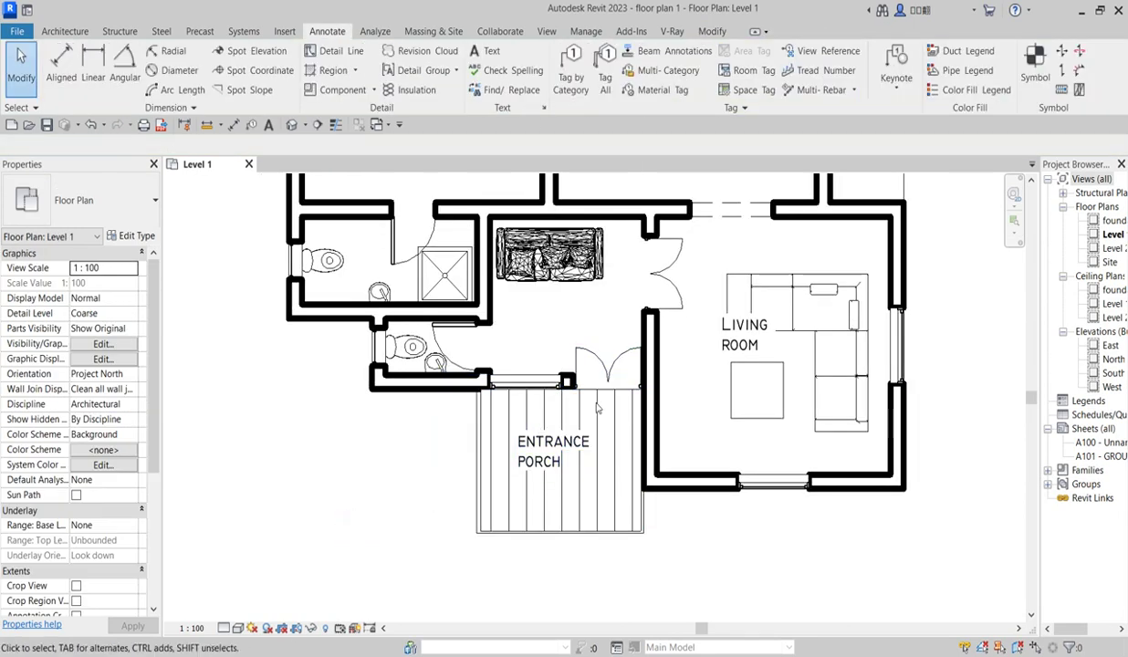
Step: Duplicate the type of the entrance porch's filled region under the name Vertical 2
click(623, 500)
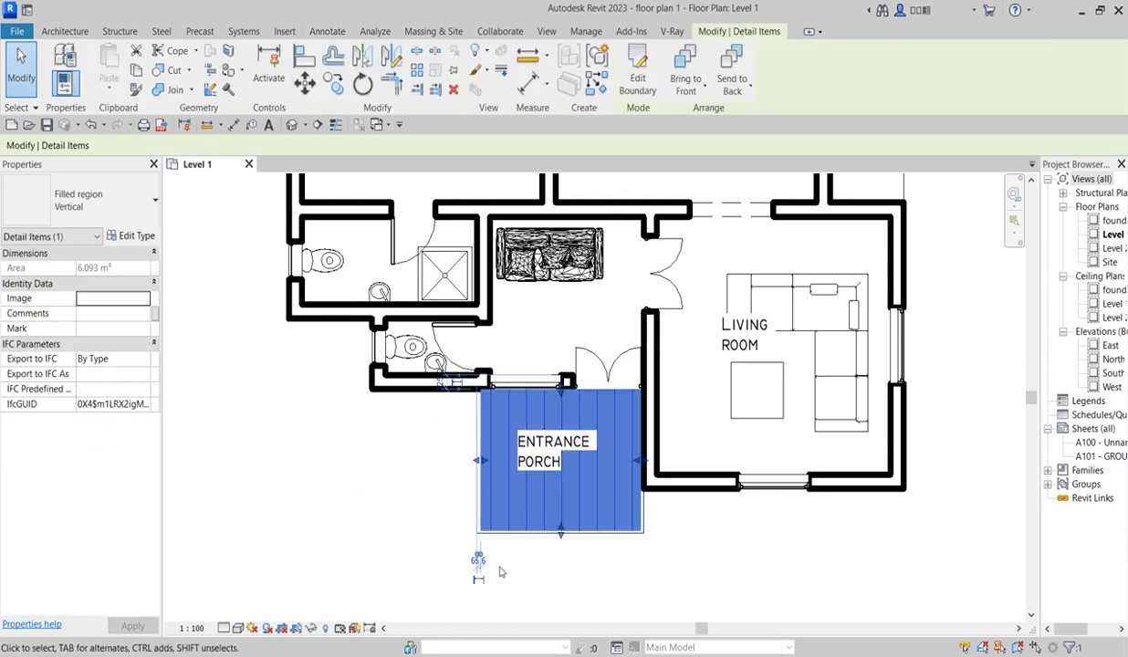
click(139, 238)
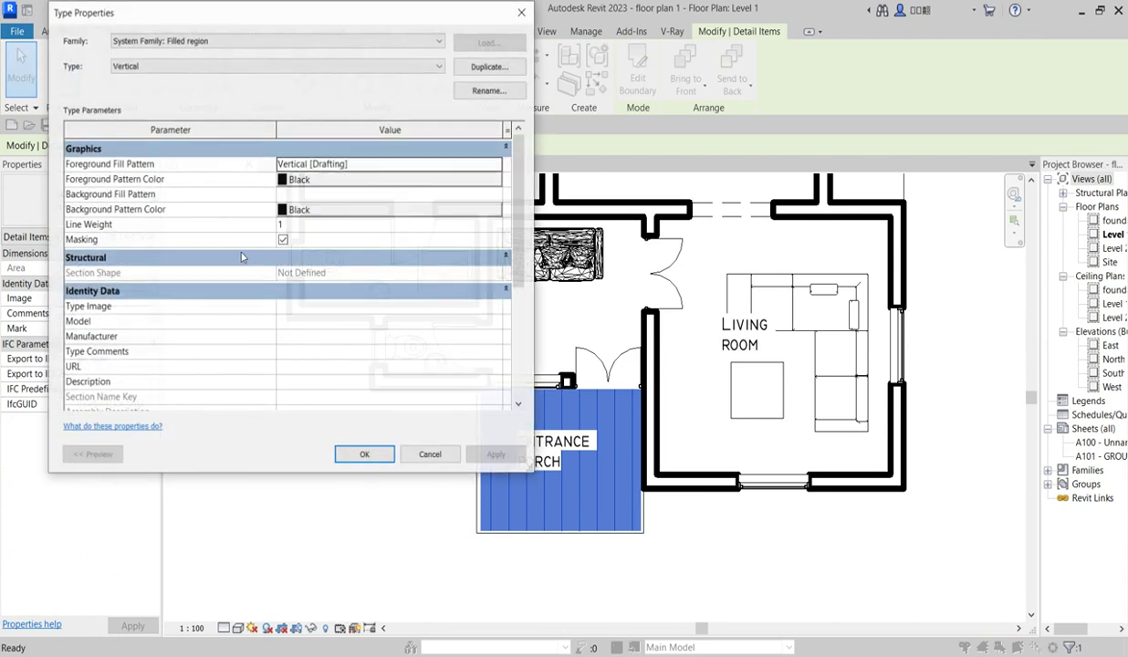
click(489, 67)
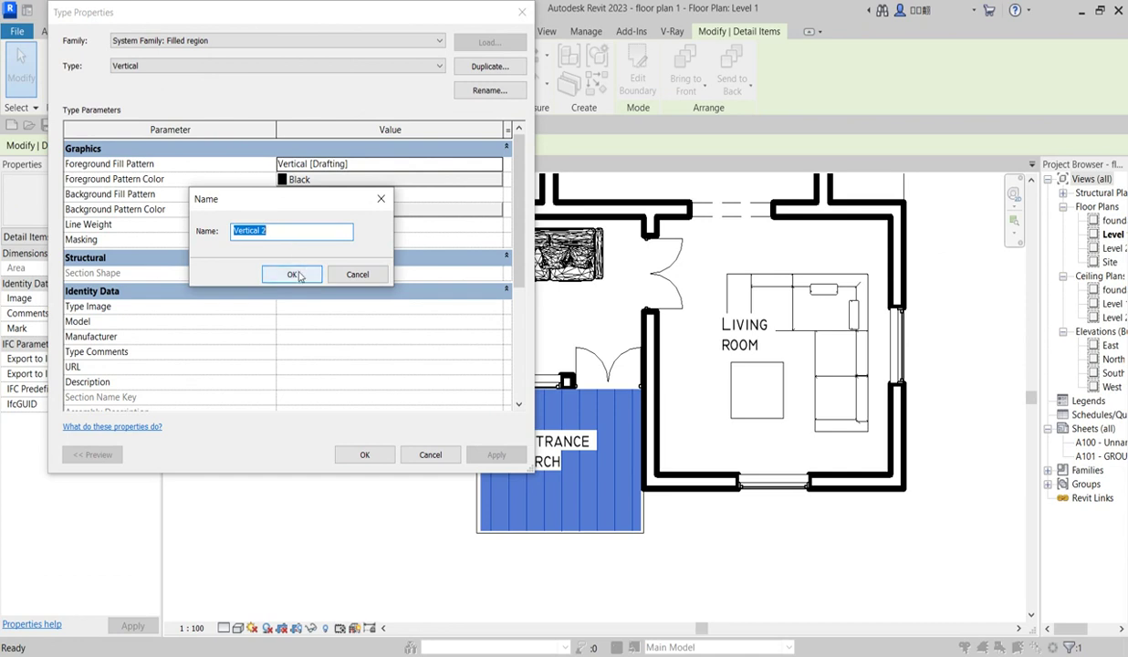
click(294, 275)
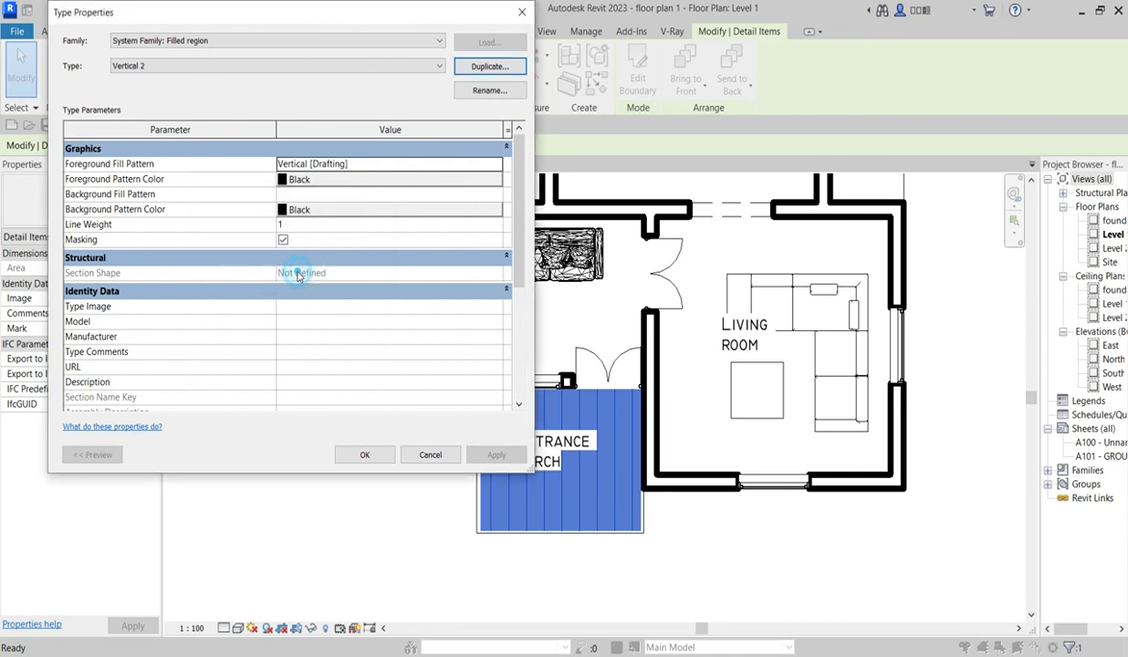
Step: Create a basic drafting fill pattern named crosssection for the region's foreground, using crosshatch lines at a 90° angle
click(499, 166)
click(495, 164)
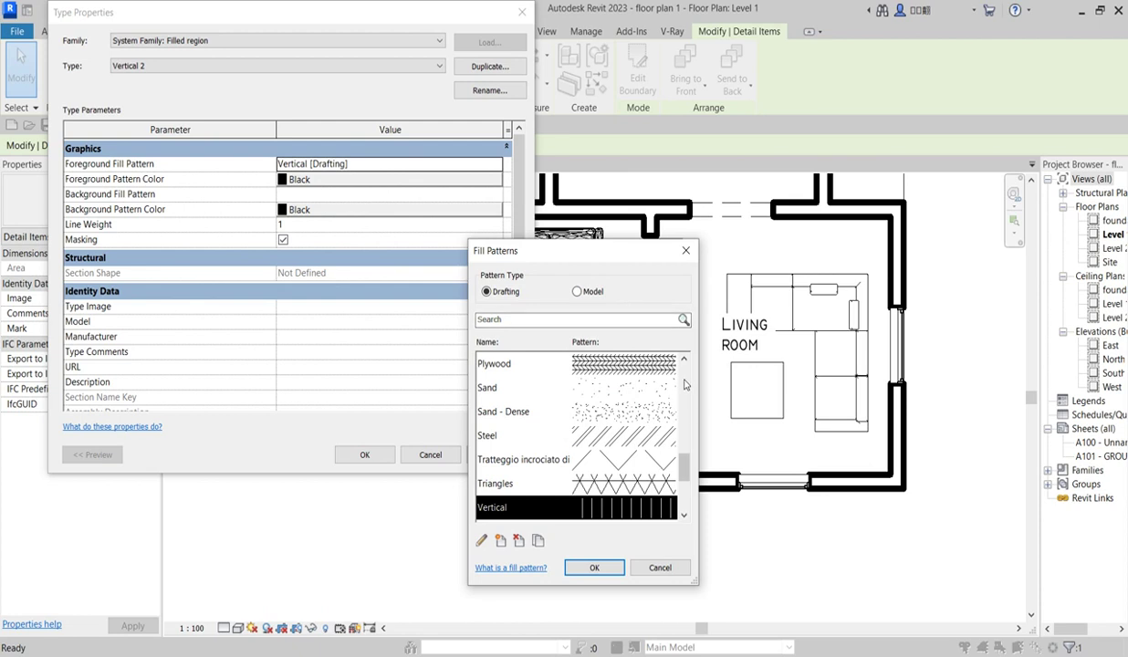
drag(686, 480, 691, 447)
click(626, 432)
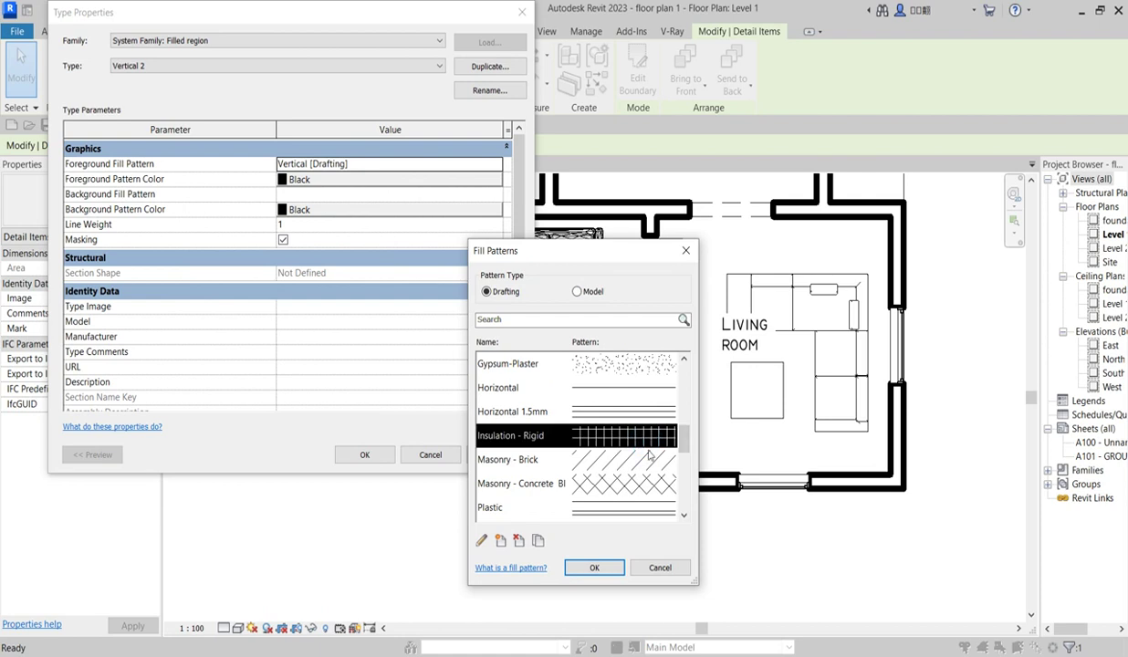
click(500, 541)
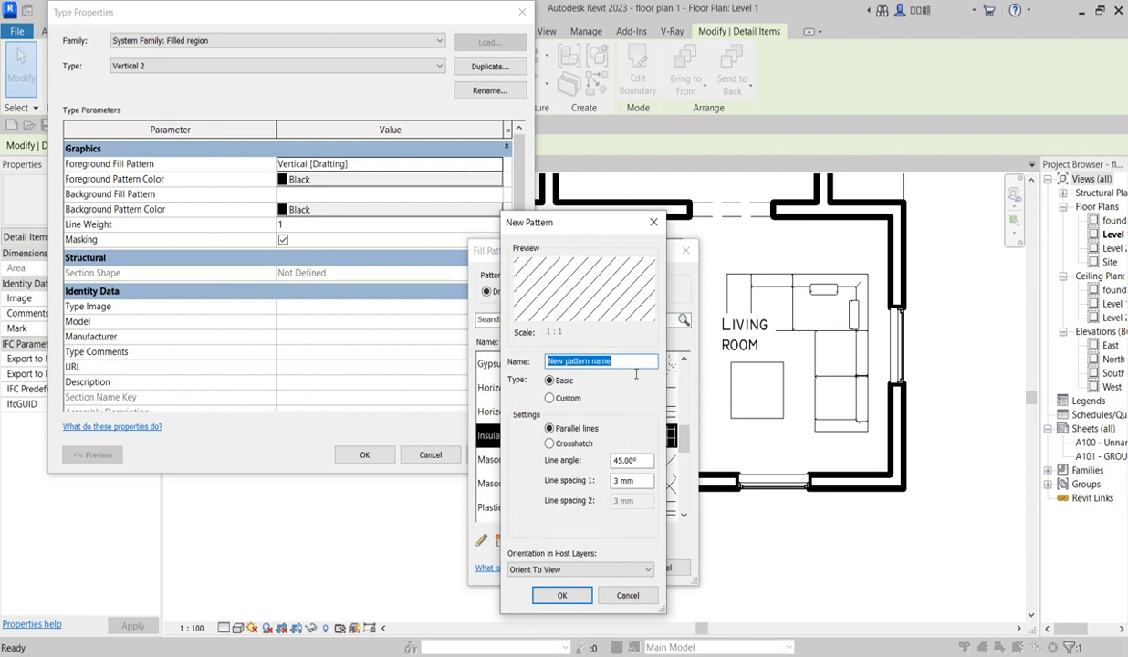
text(crosssection)
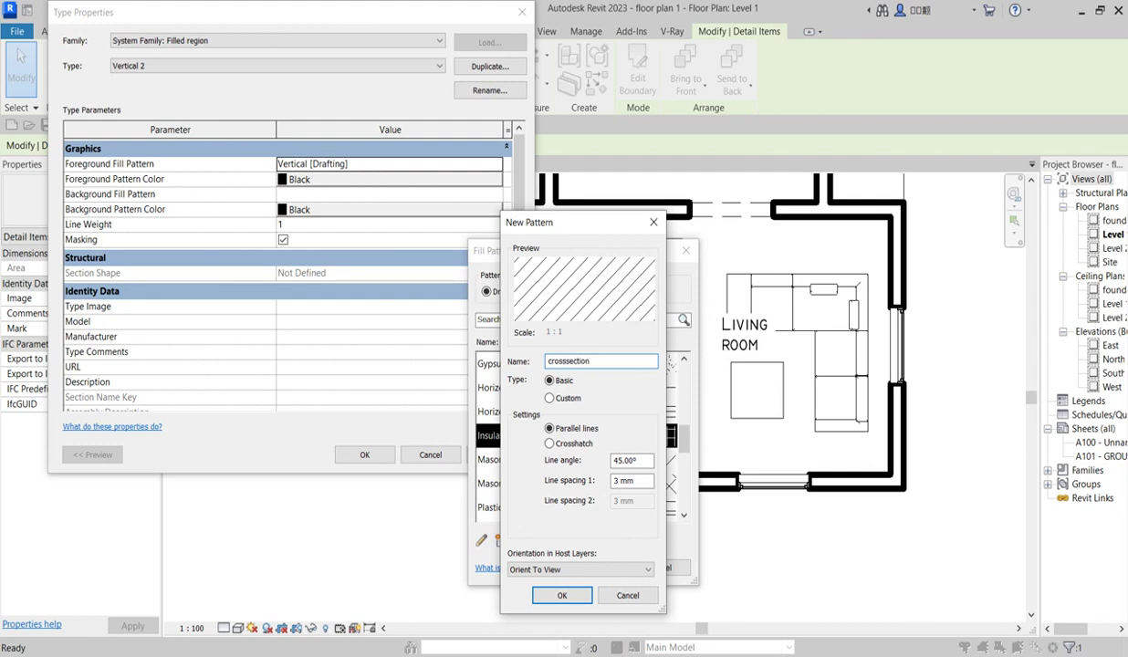
click(549, 445)
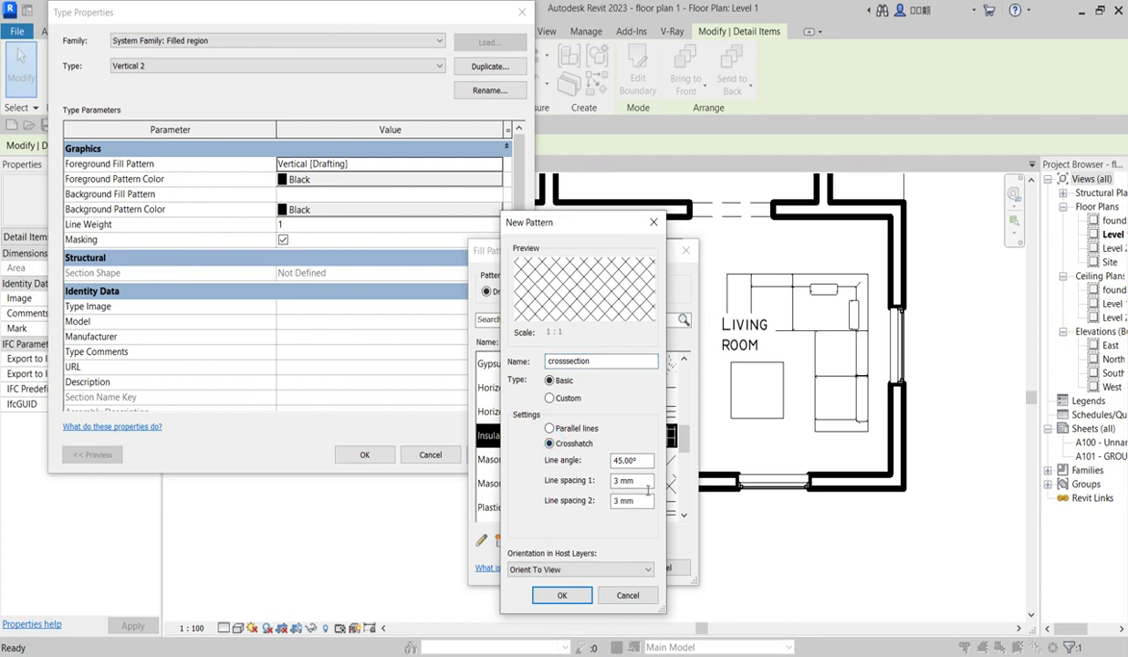
double_click(631, 460)
text(90)
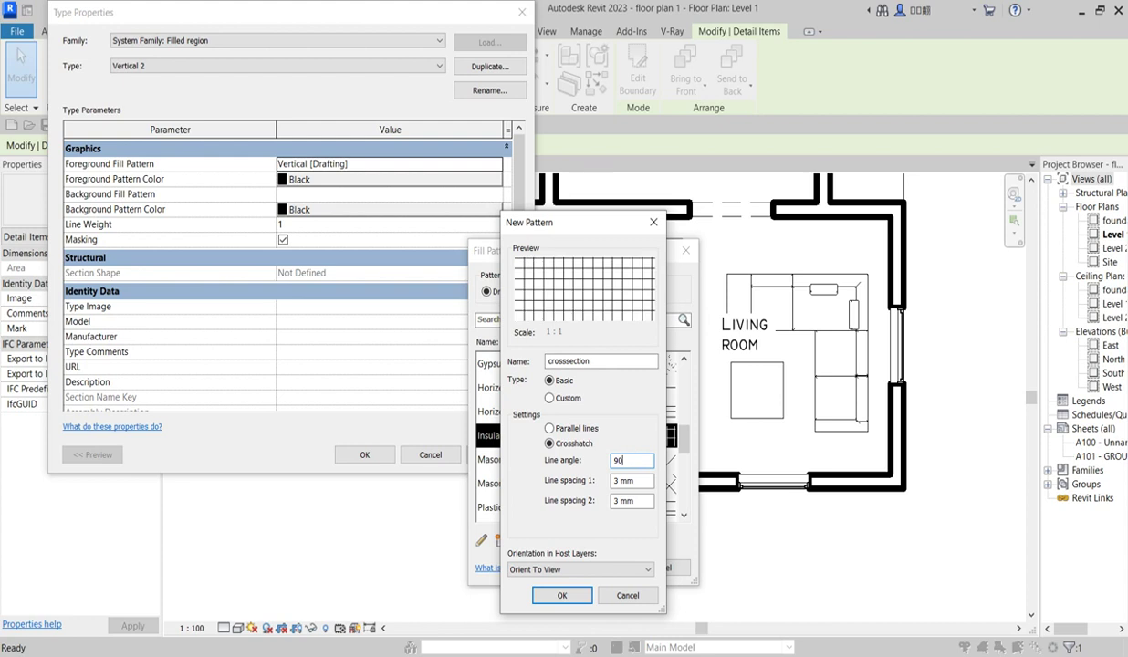
click(562, 595)
Step: Assign the crosssection pattern as the foreground fill of Vertical 2 and accept the type properties
click(596, 567)
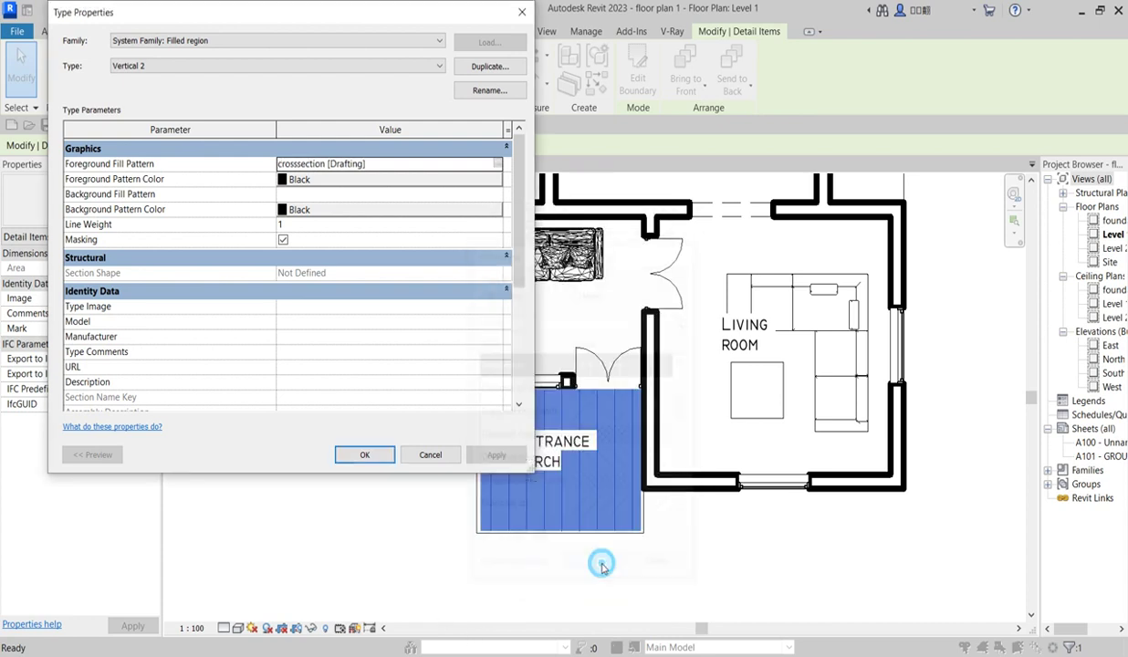
click(364, 455)
click(365, 513)
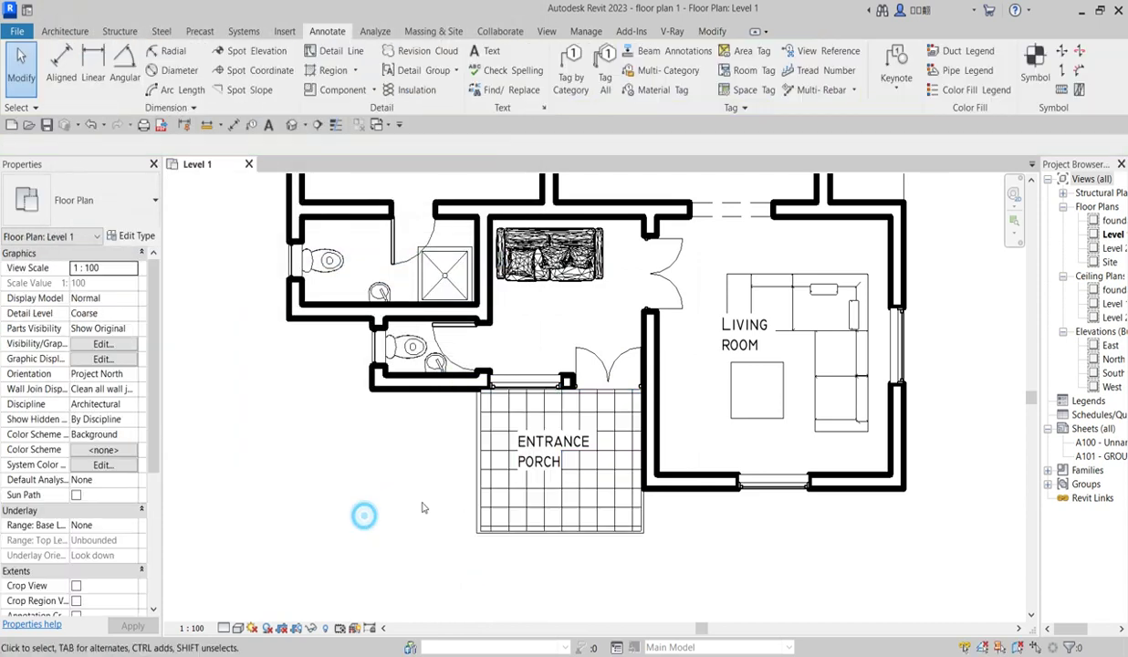
Step: Edit the crosssection fill pattern of the porch region, setting both line spacings to 2 mm
scroll(604, 425, up, 3)
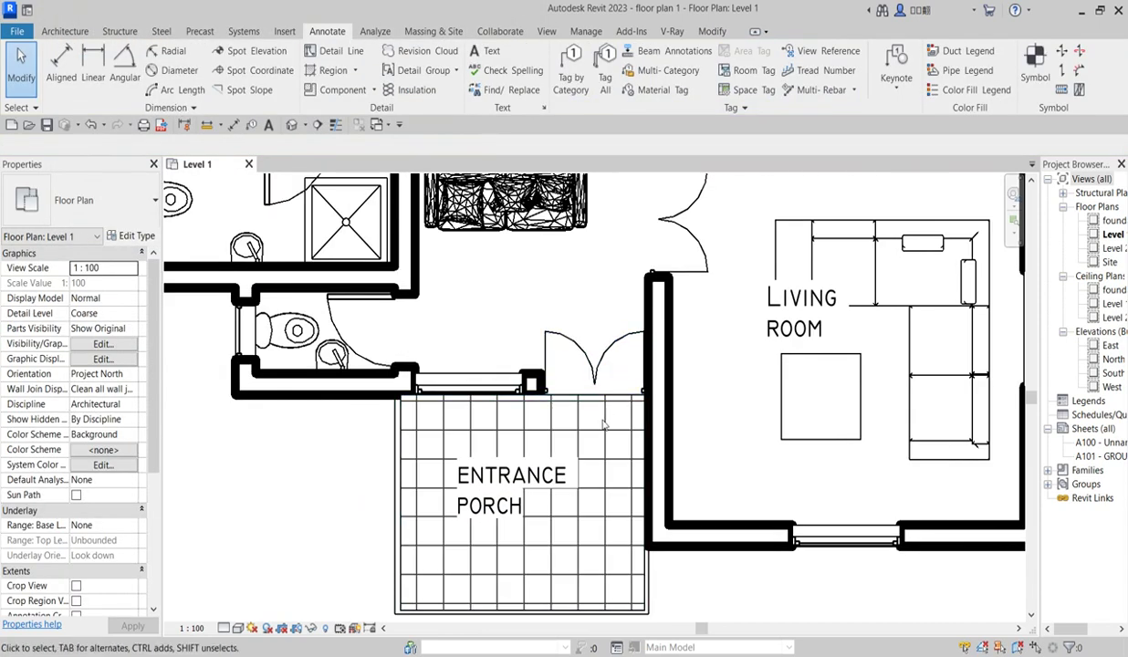
click(610, 613)
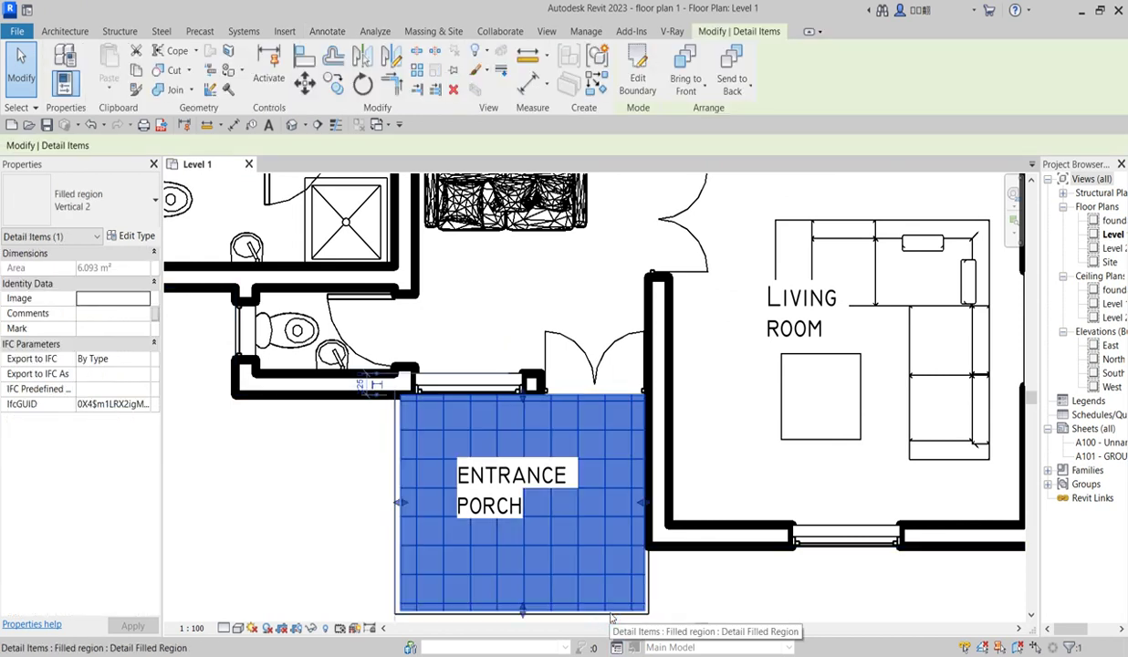
scroll(602, 504, down, 2)
scroll(563, 525, up, 2)
click(136, 236)
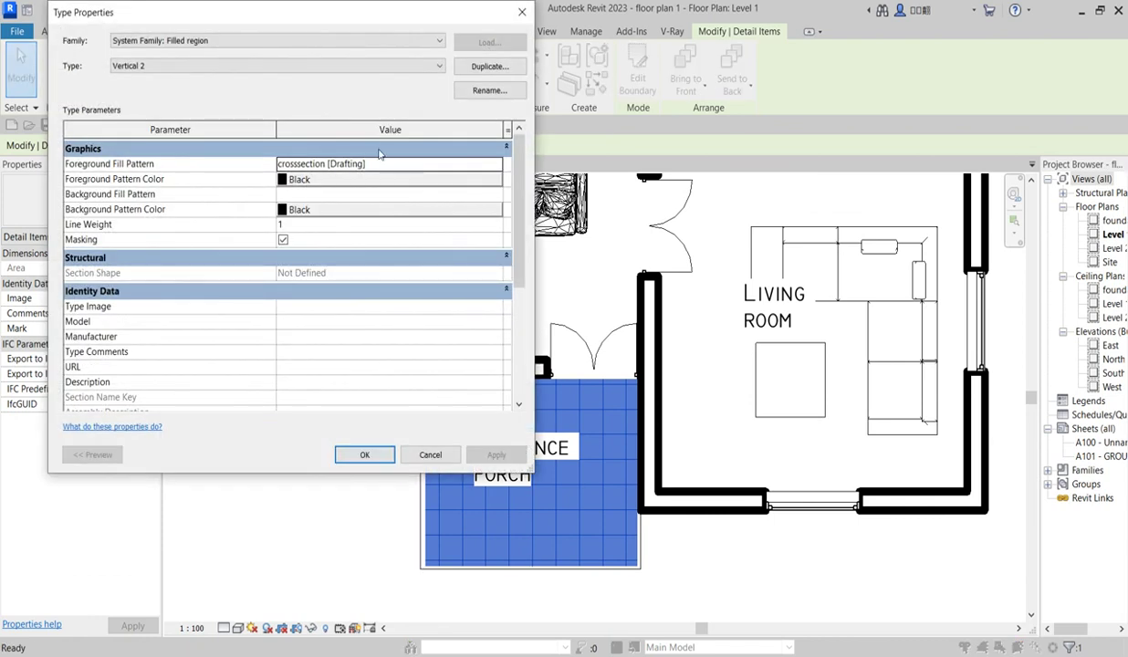
click(496, 165)
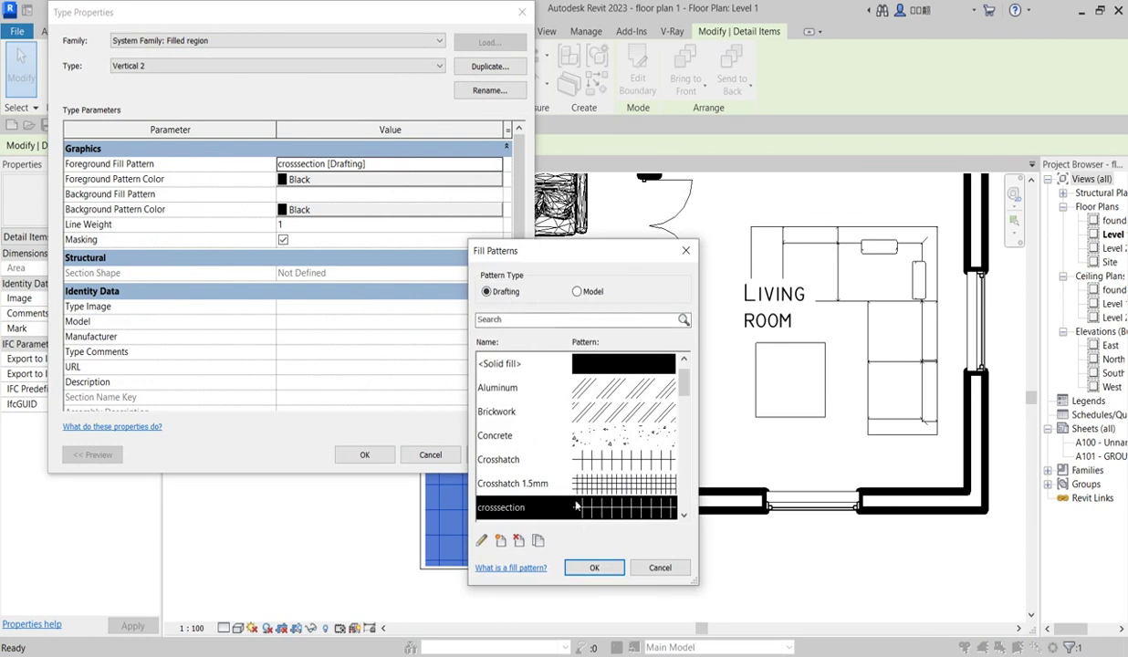
click(483, 541)
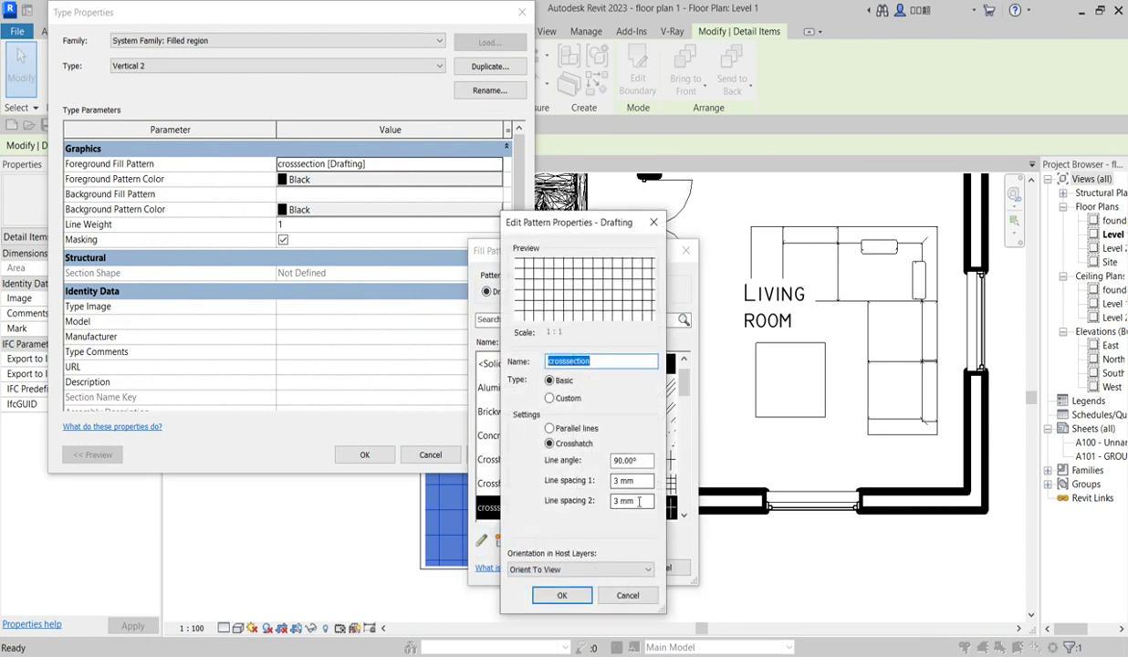
click(648, 479)
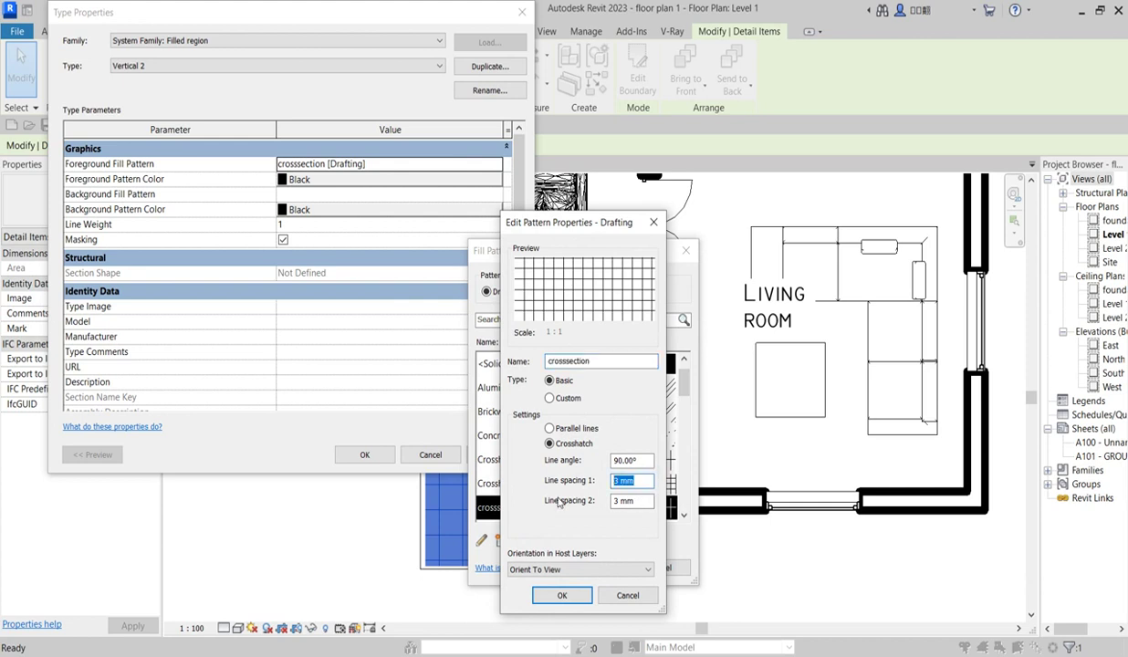
text(2)
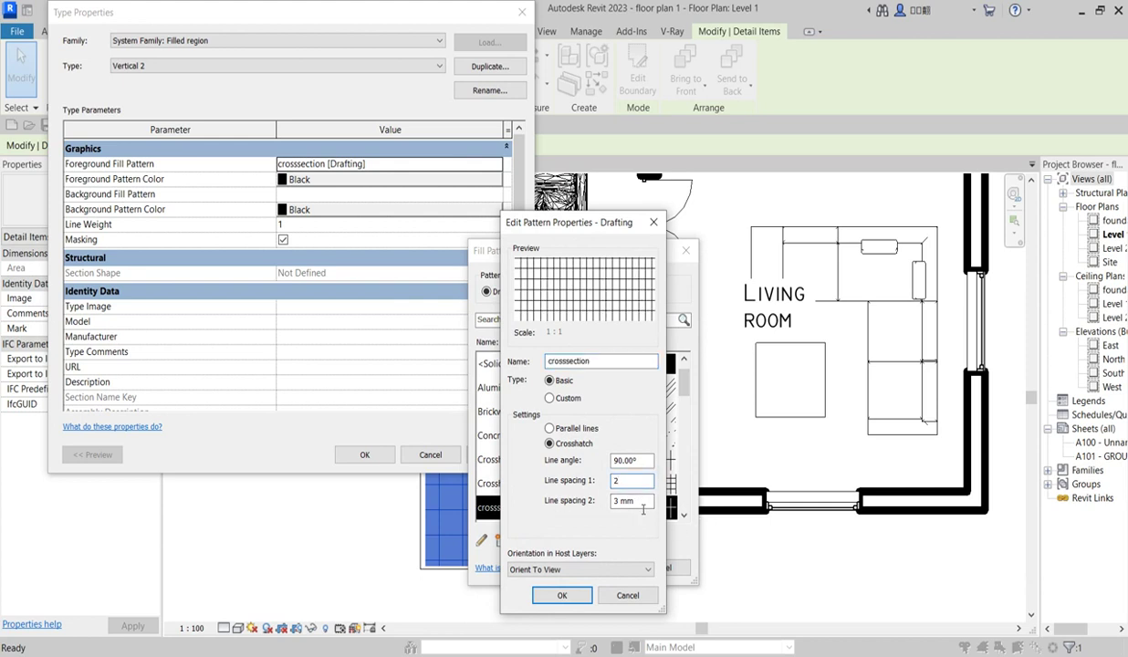
text(2)
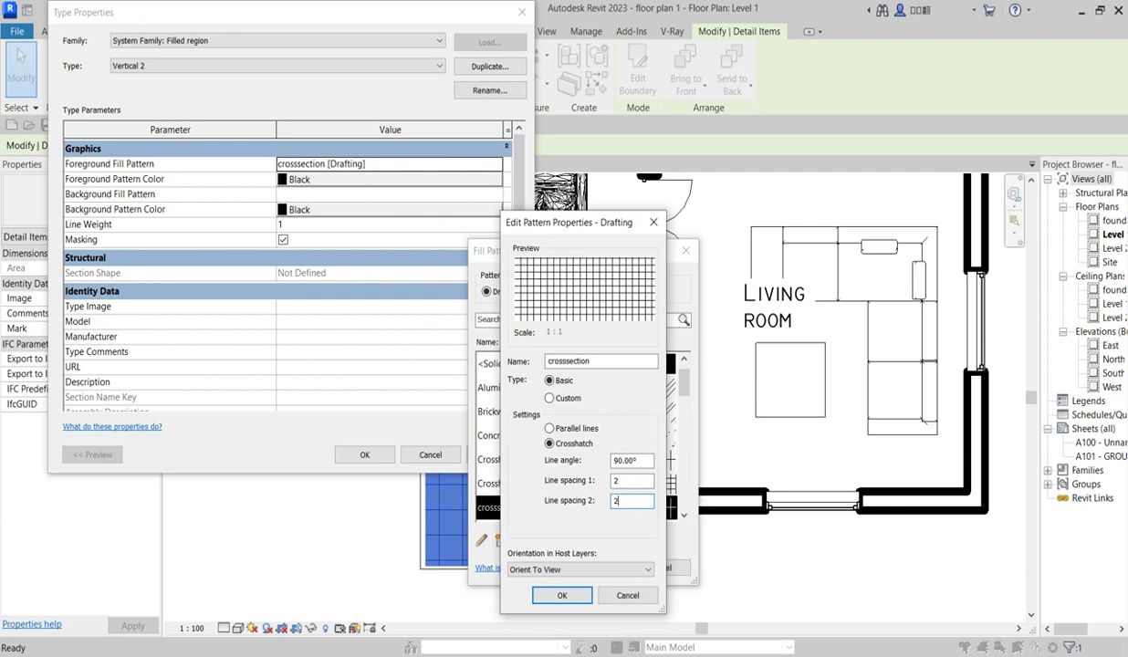
click(575, 599)
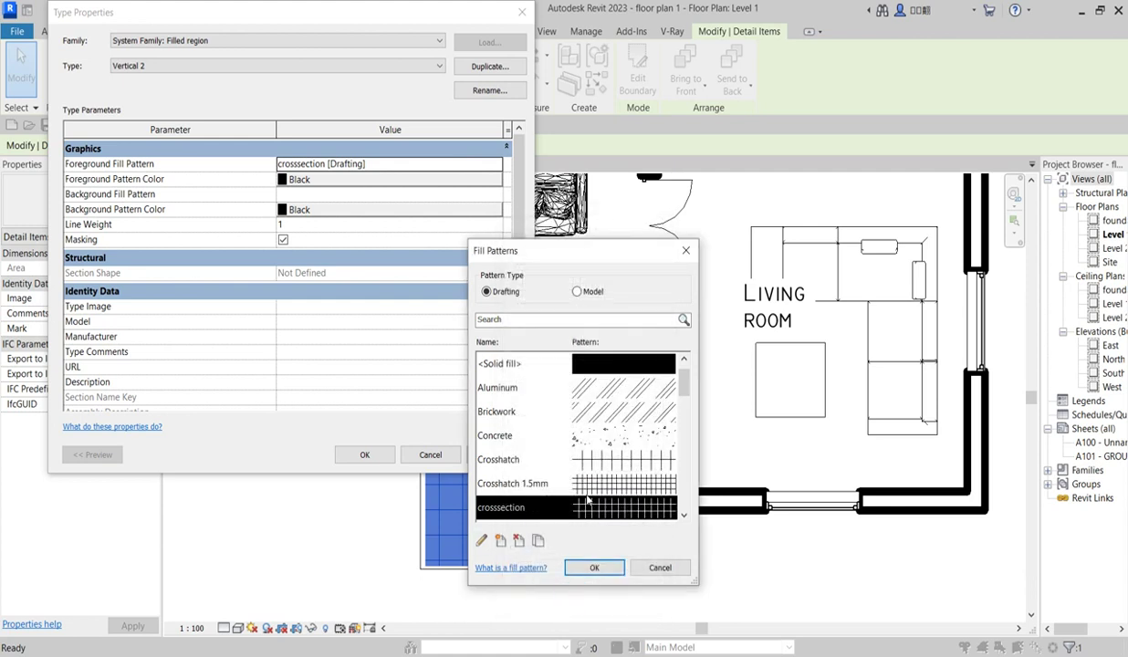
click(597, 568)
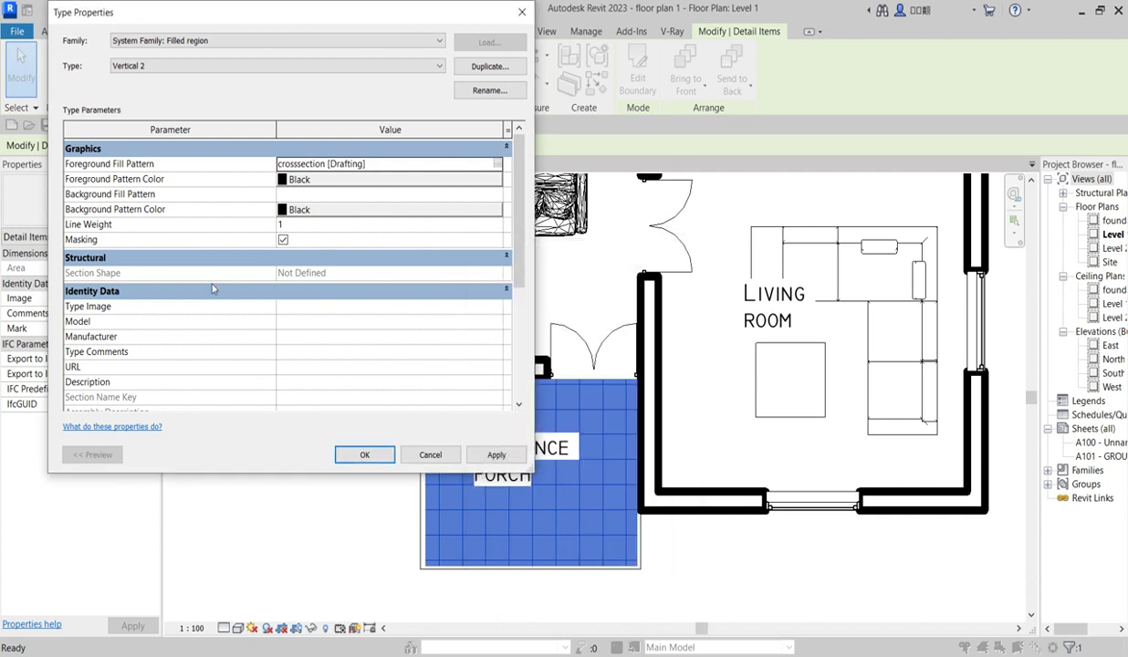
Step: Set the foreground pattern colour of Vertical 2 to dark grey RGB 075-075-075 and accept the type properties
click(283, 181)
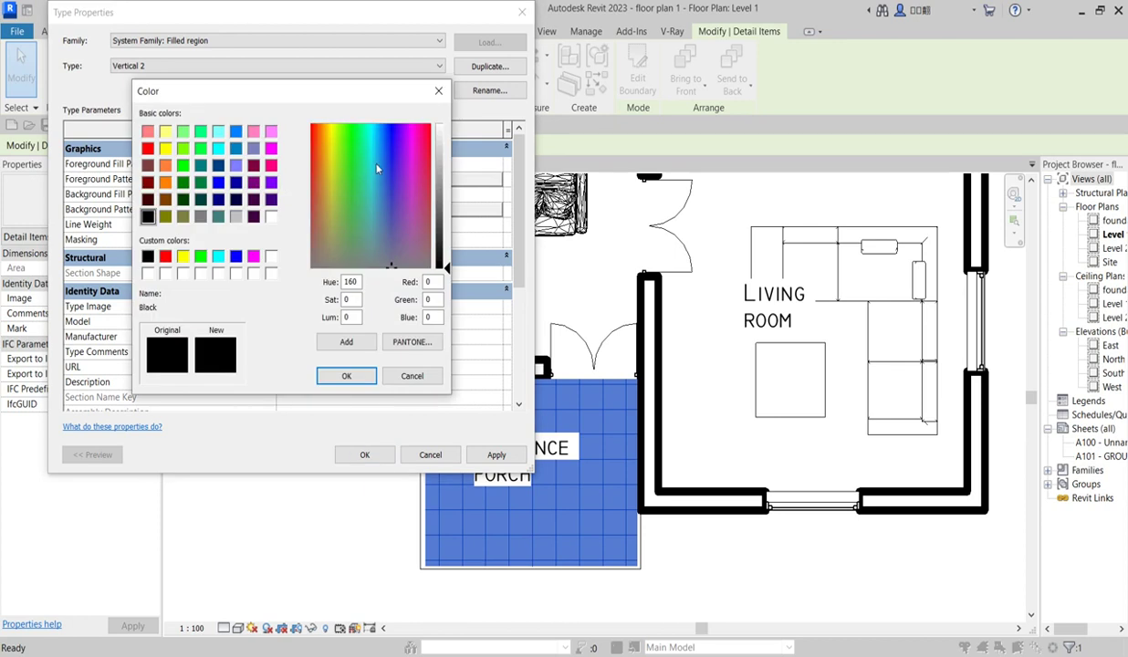
drag(444, 230, 446, 223)
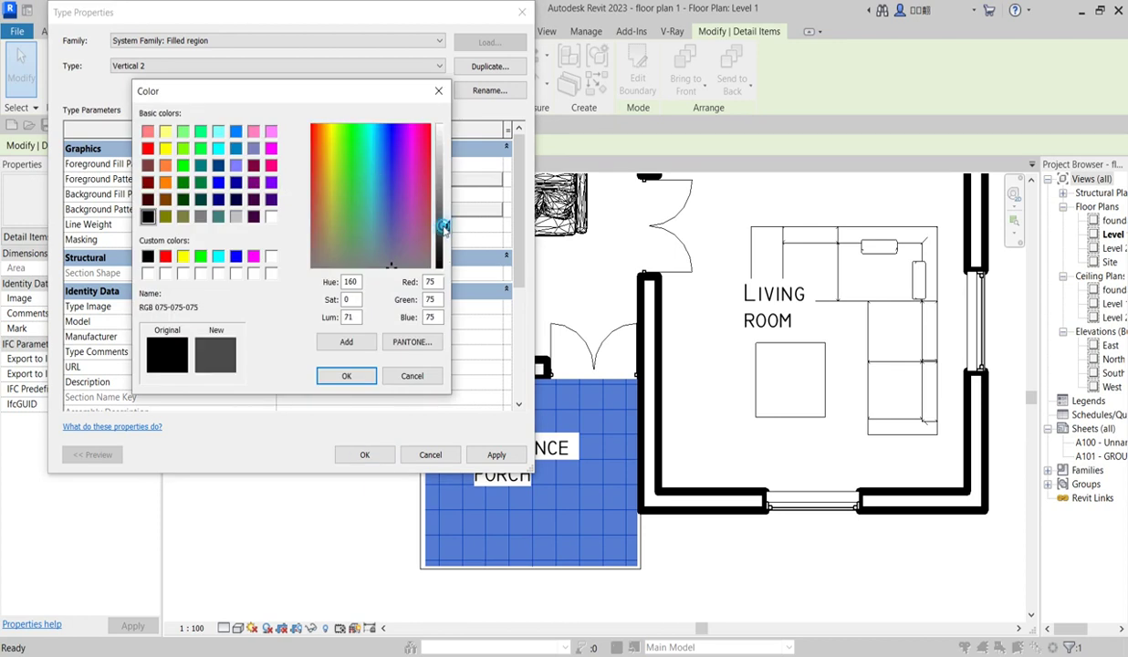
click(346, 375)
click(364, 453)
click(361, 474)
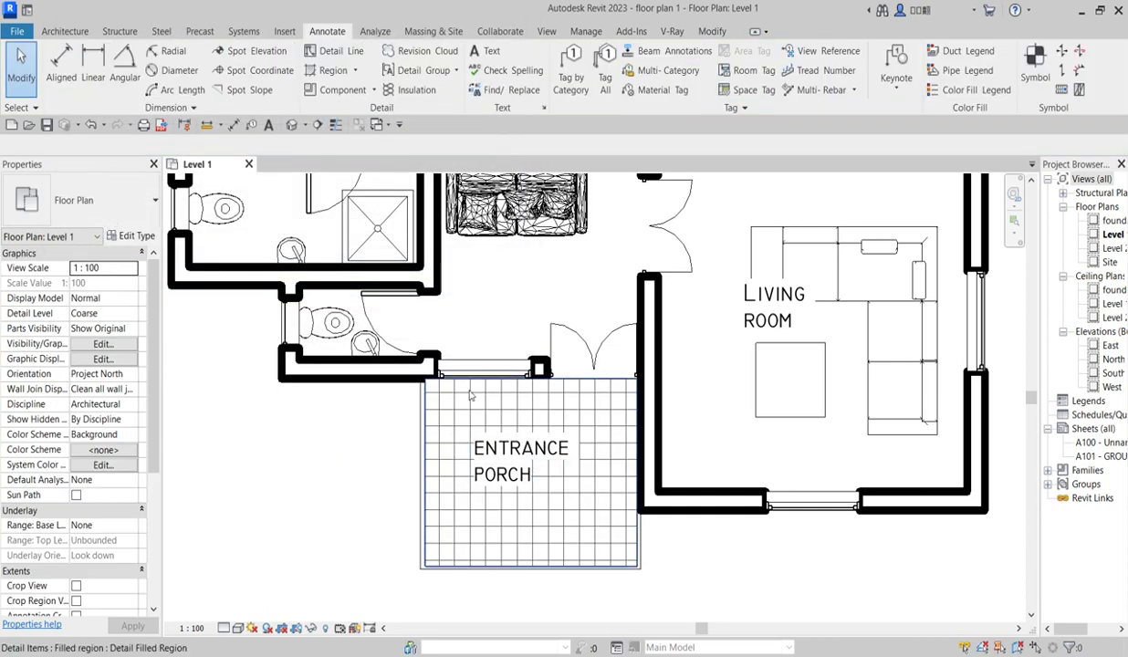
scroll(548, 401, down, 2)
scroll(558, 398, up, 2)
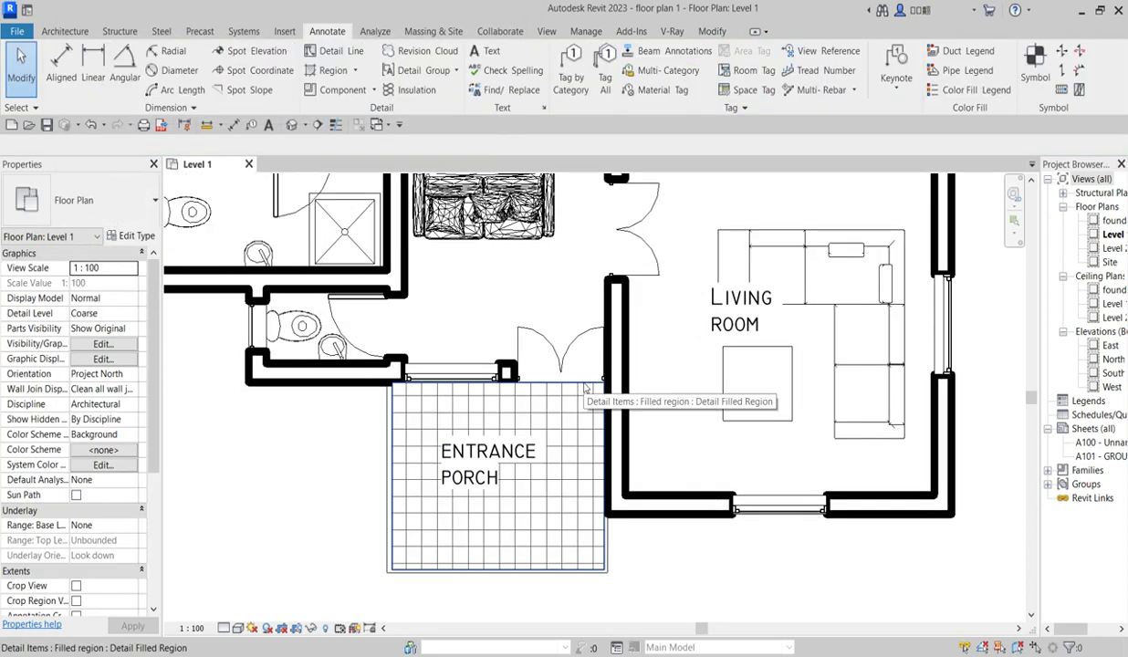
Step: Add a rectangle about 2.6 m long over the side porch beside the dining room to the filled region's boundary and finish the sketch
click(584, 383)
scroll(389, 566, down, 3)
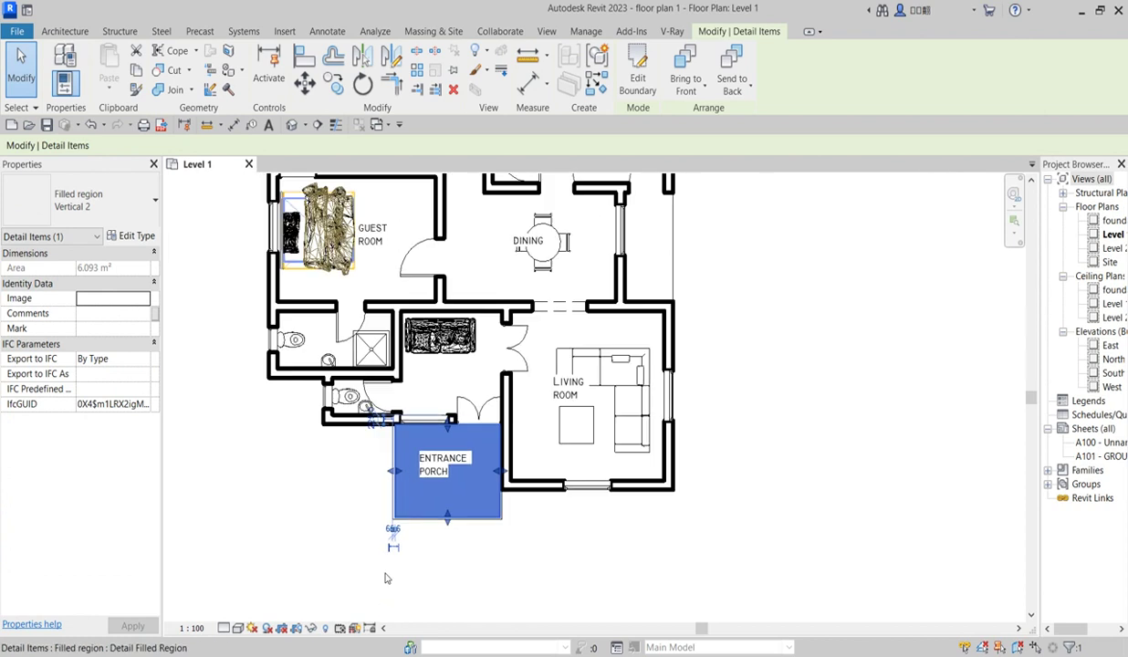
click(636, 73)
scroll(498, 487, down, 3)
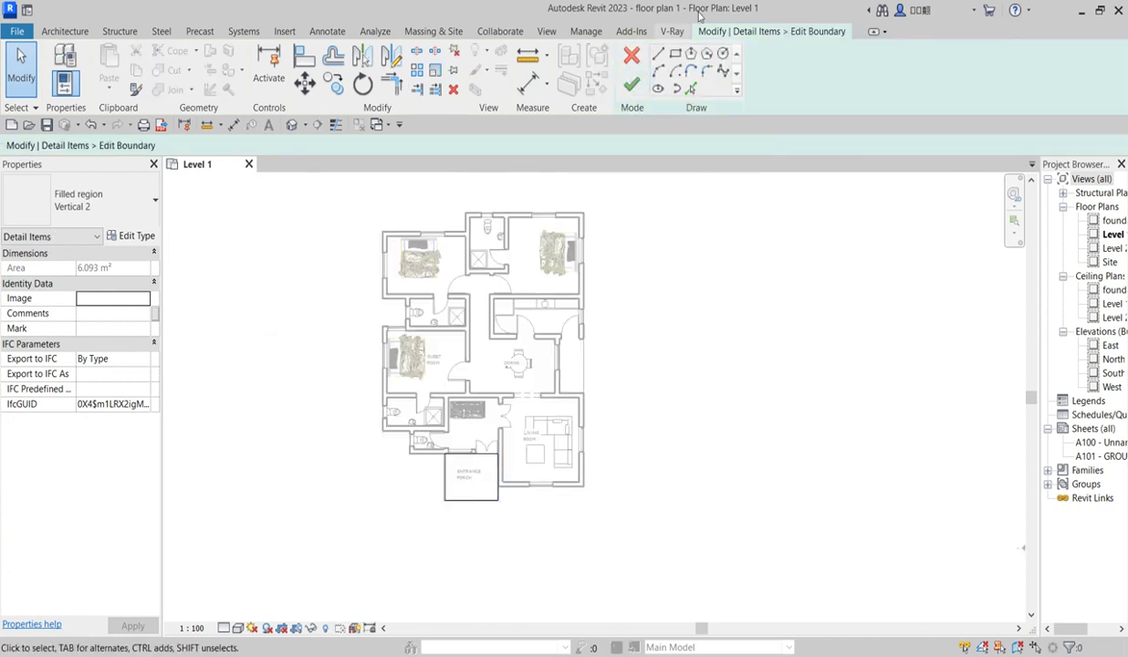
click(675, 53)
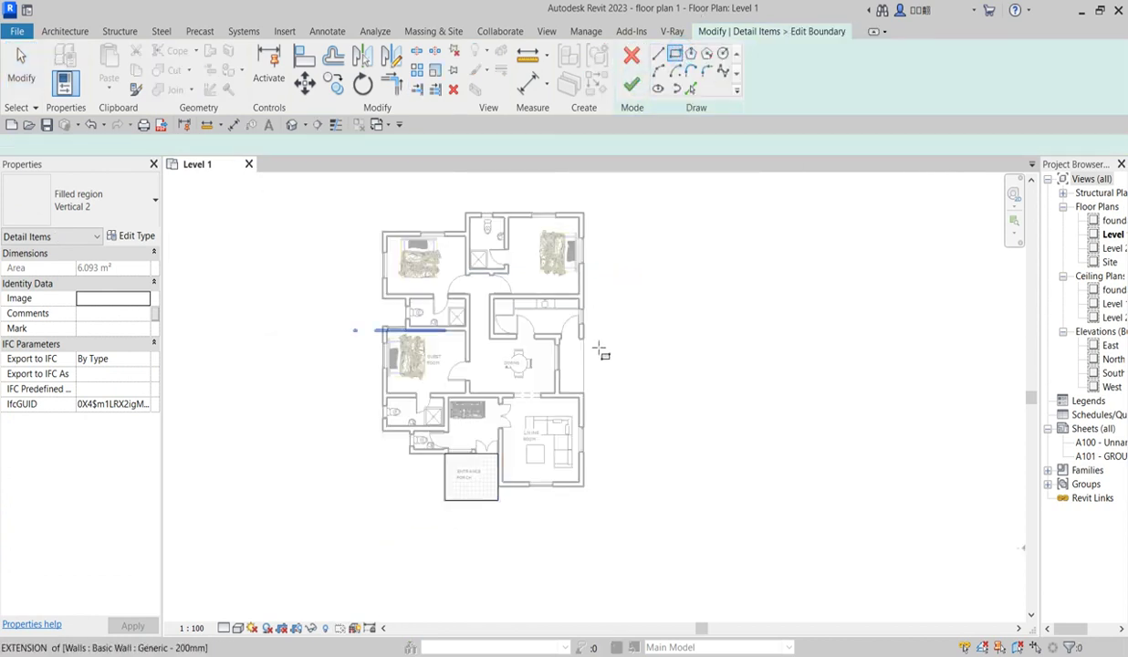
scroll(547, 329, up, 2)
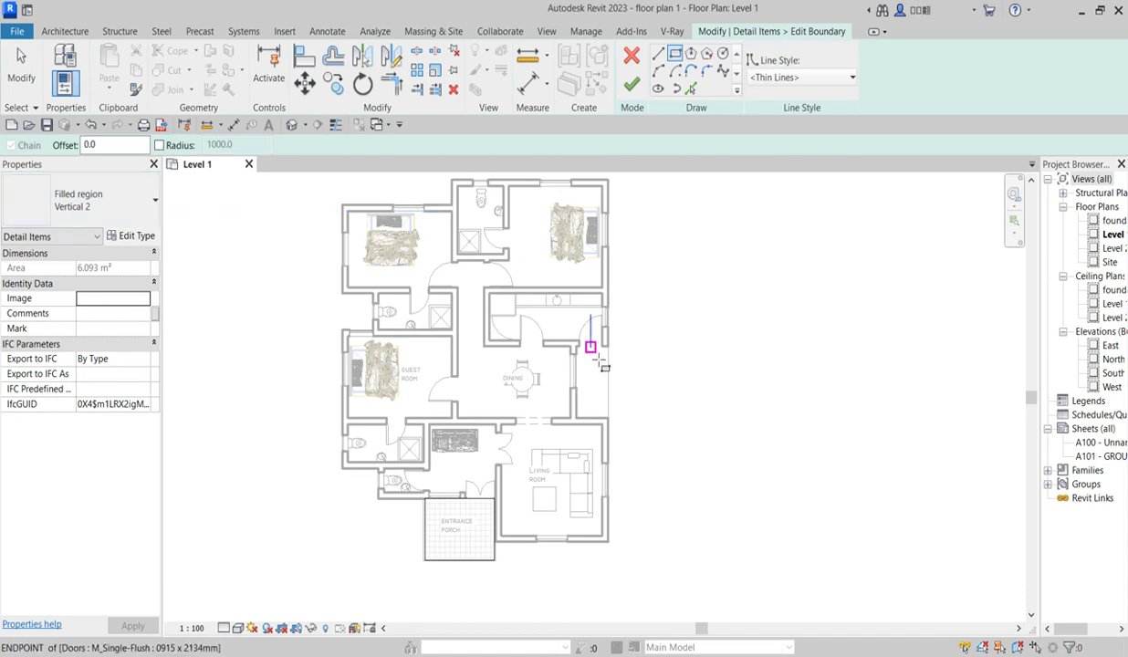
scroll(586, 345, up, 2)
scroll(621, 461, up, 4)
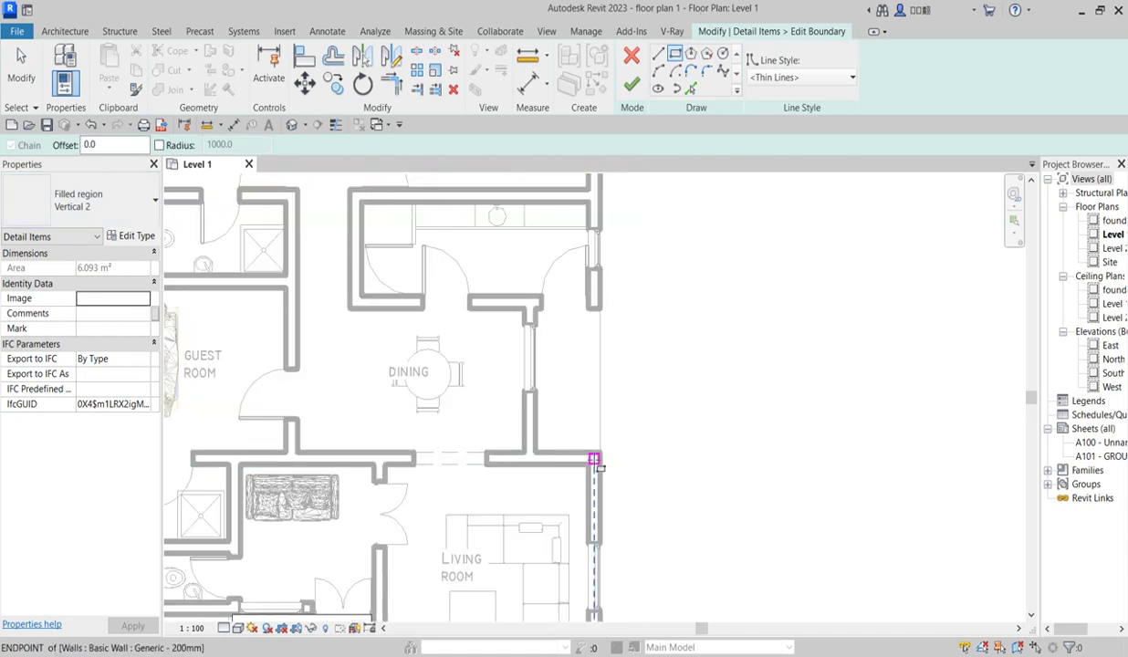
scroll(617, 454, up, 2)
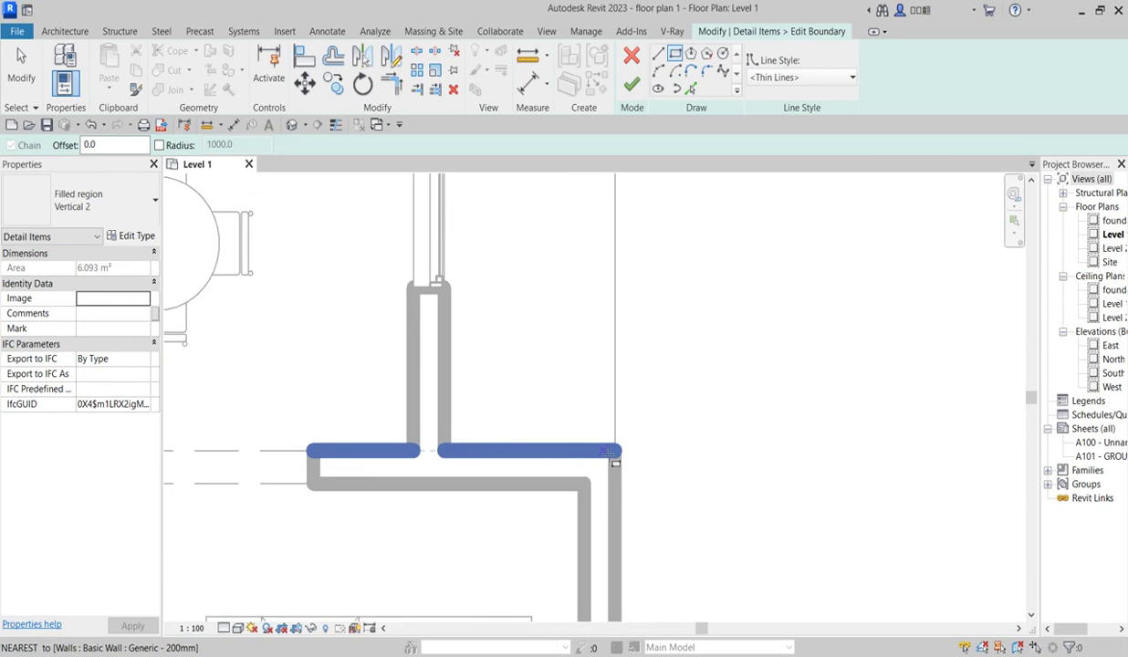
click(616, 453)
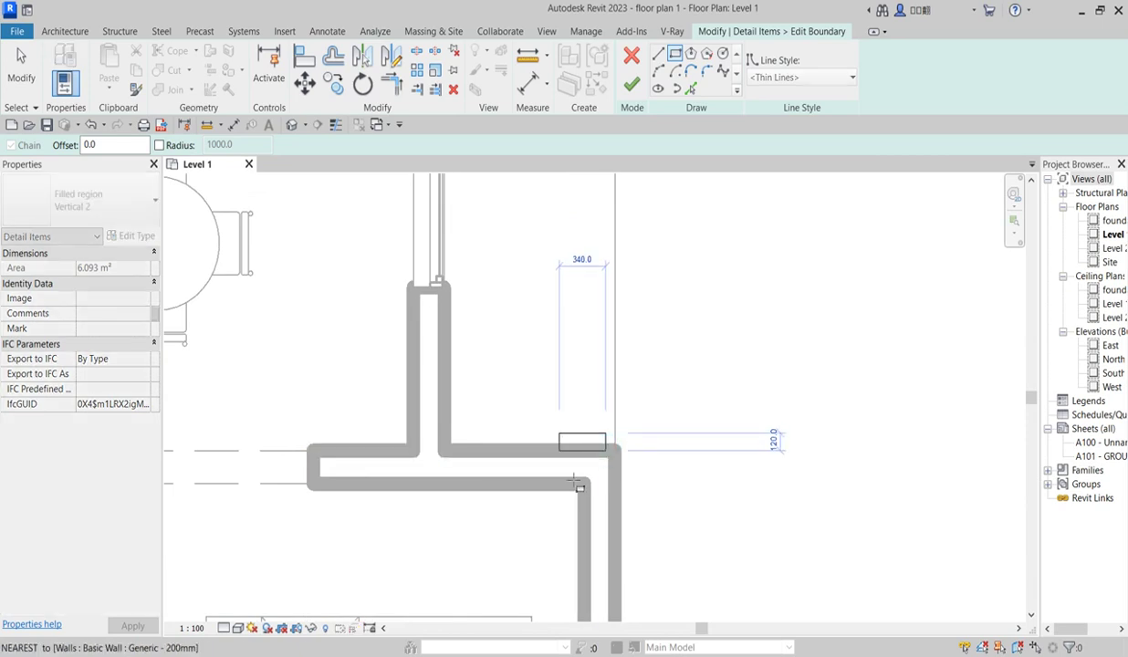
scroll(511, 298, down, 2)
scroll(508, 276, up, 1)
click(507, 274)
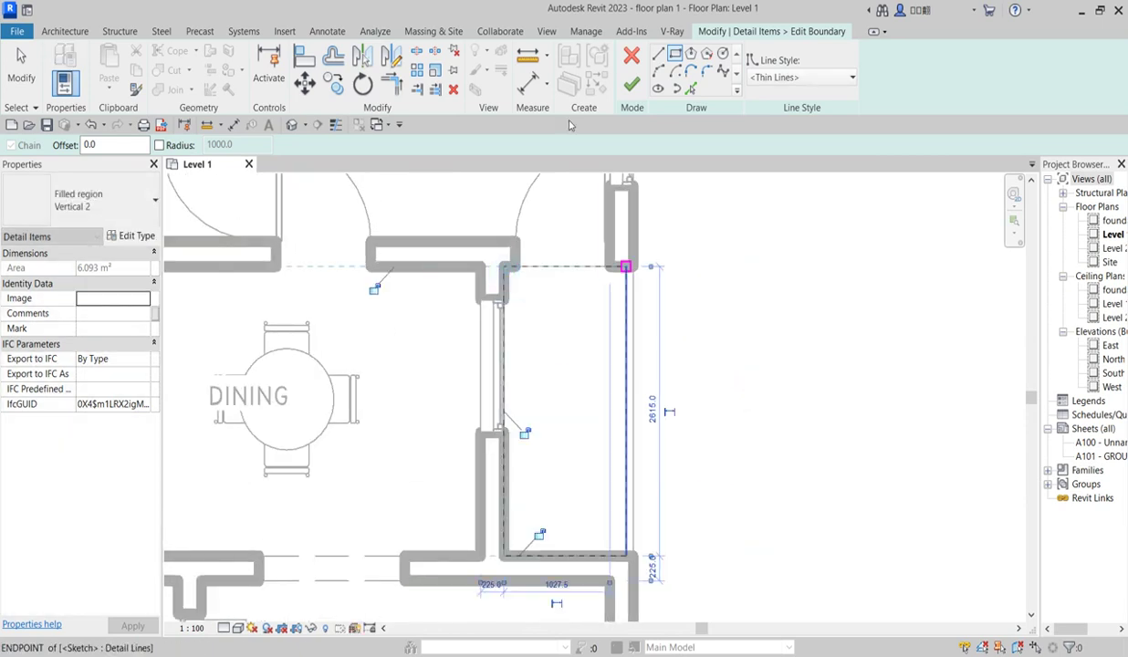
click(631, 84)
scroll(696, 396, down, 1)
click(745, 421)
Step: Examine the crosshatch filled region on the side porch and the entrance porch of the Level 1 plan
scroll(634, 370, up, 3)
click(645, 369)
scroll(644, 368, up, 2)
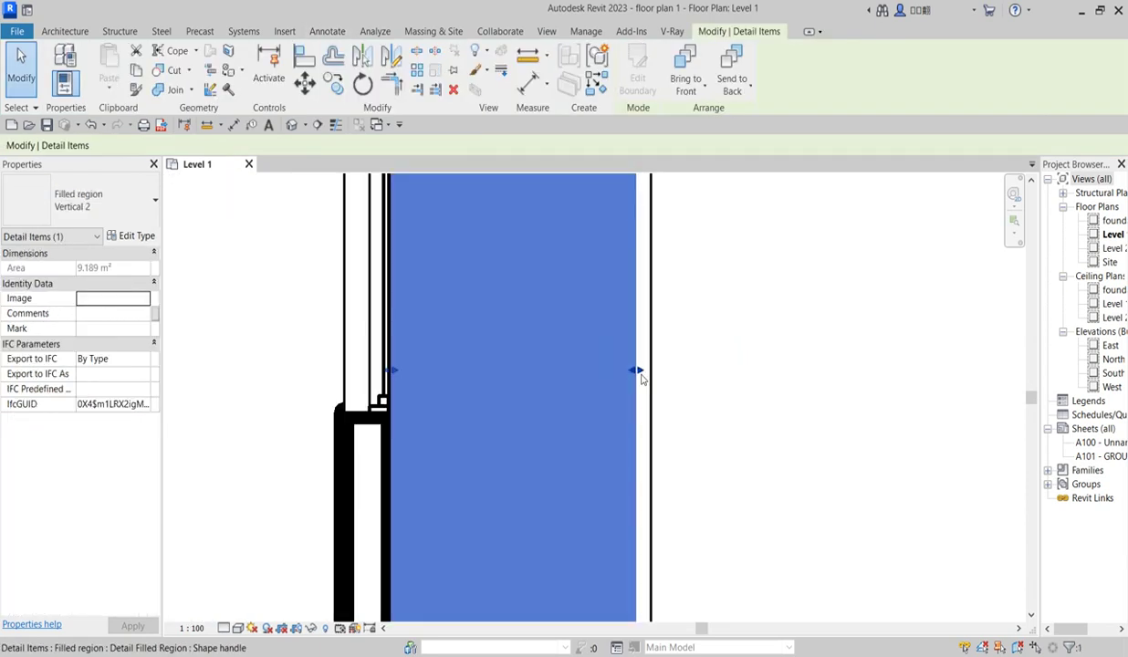
click(799, 361)
scroll(778, 395, down, 4)
scroll(650, 538, up, 2)
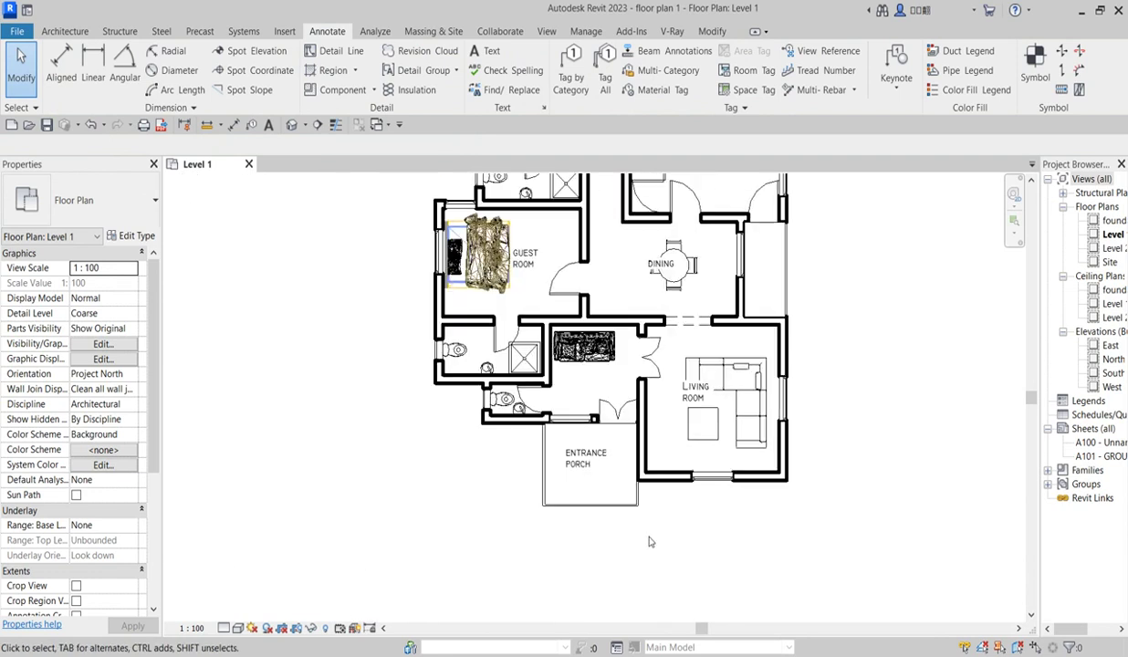
scroll(566, 537, up, 3)
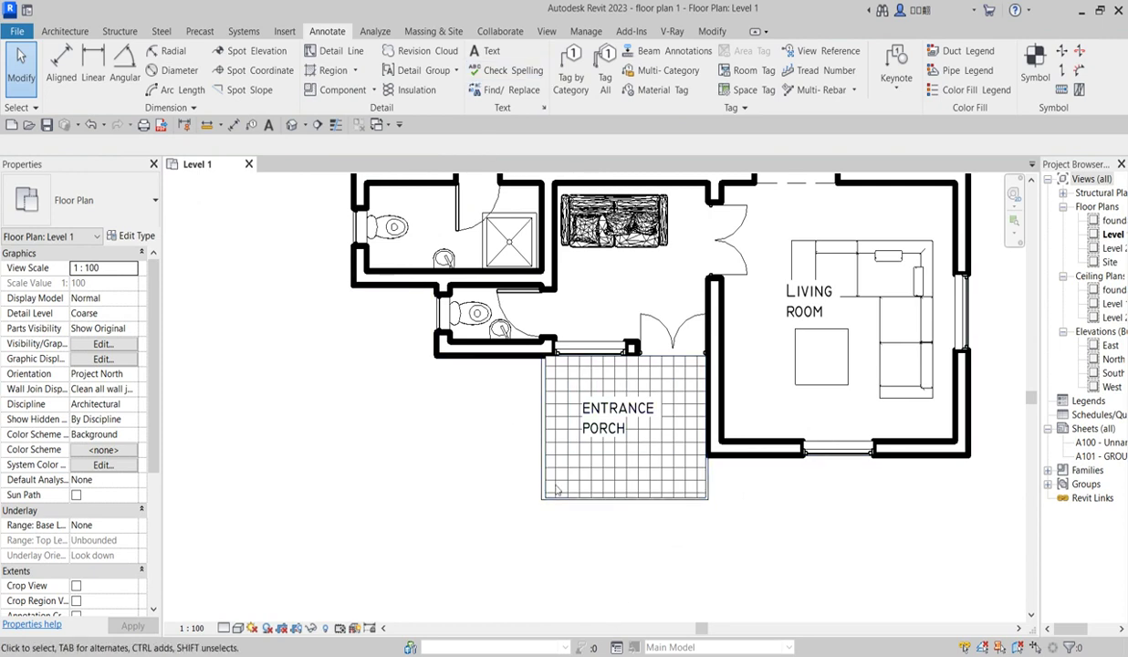
scroll(475, 488, down, 2)
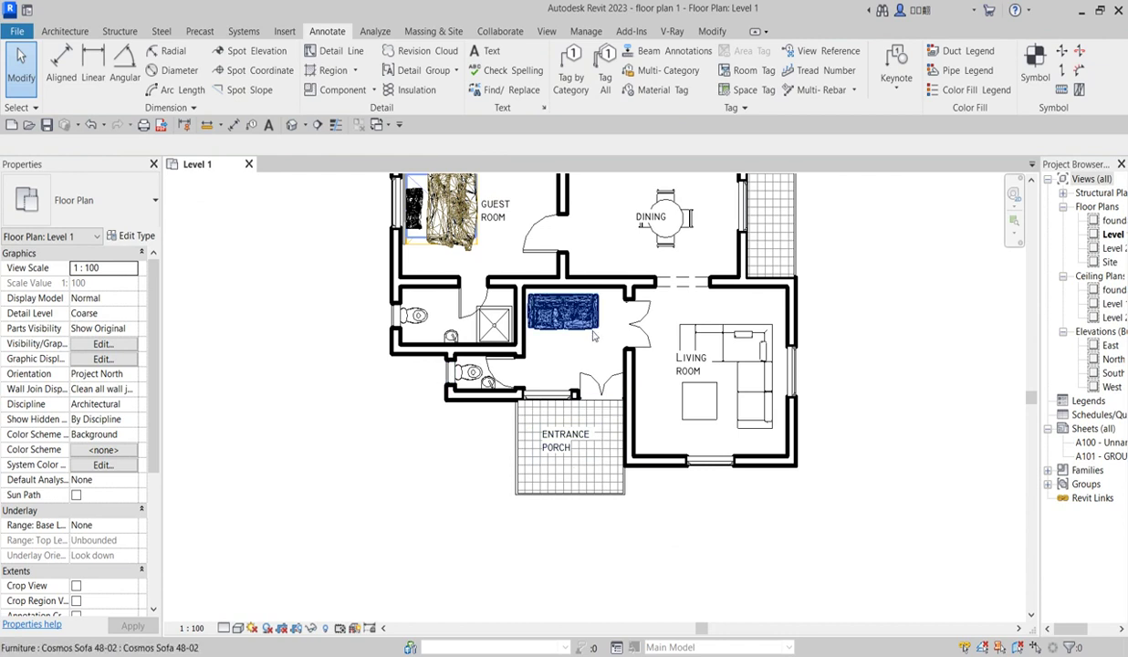
scroll(504, 425, down, 3)
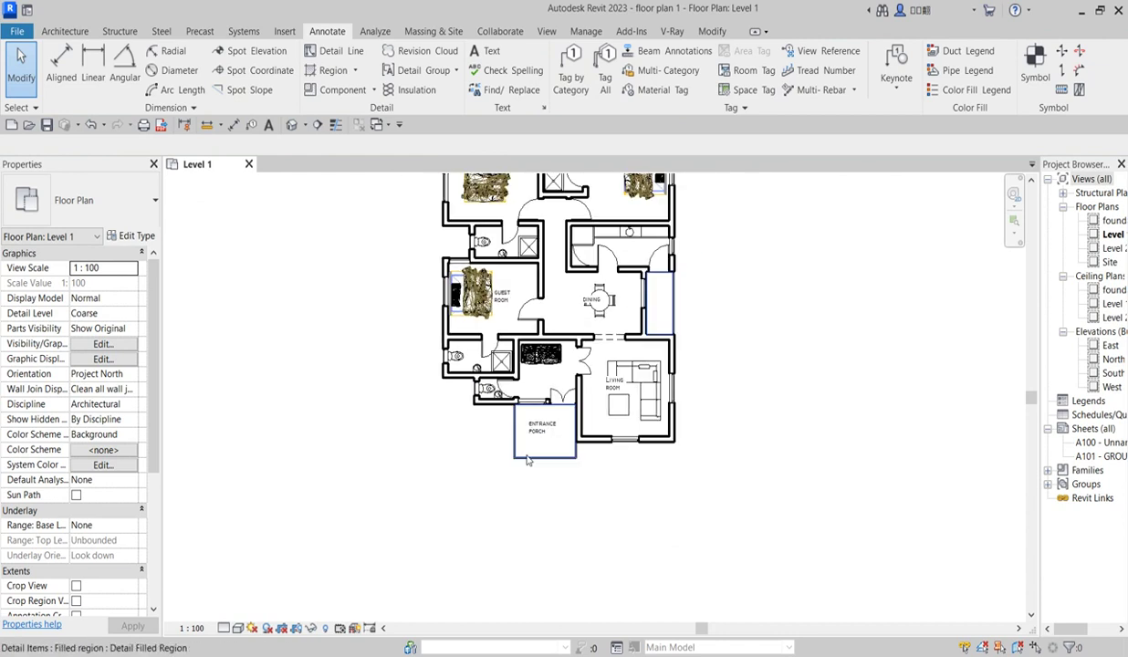
scroll(493, 401, up, 2)
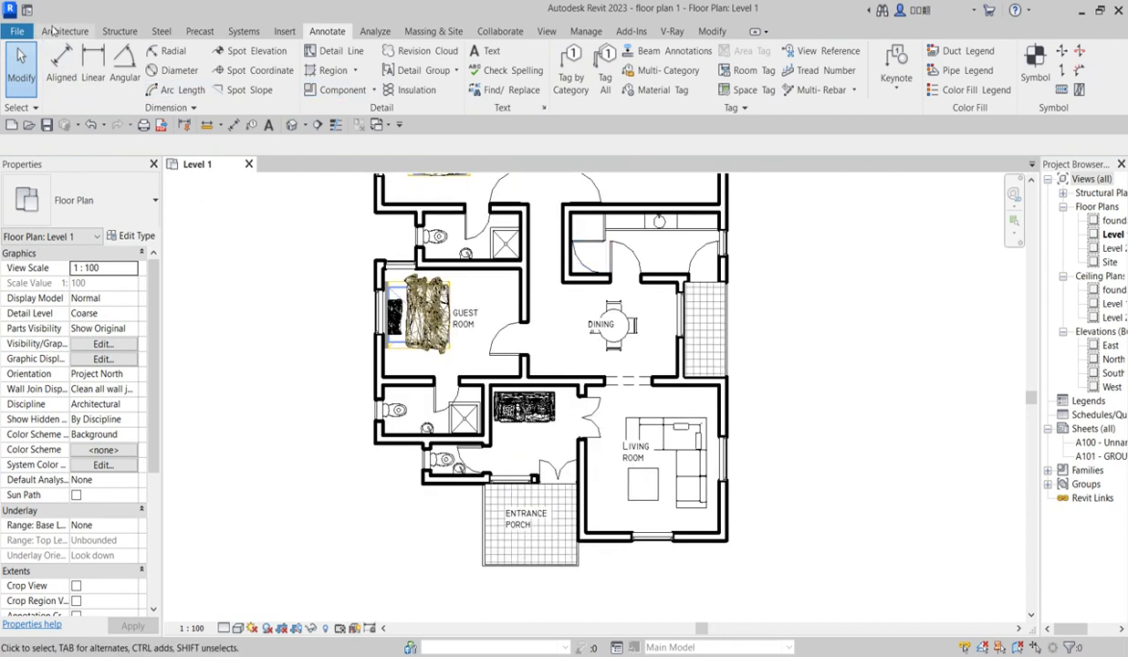
Step: Start a new filled region using the Solid Black type
click(356, 72)
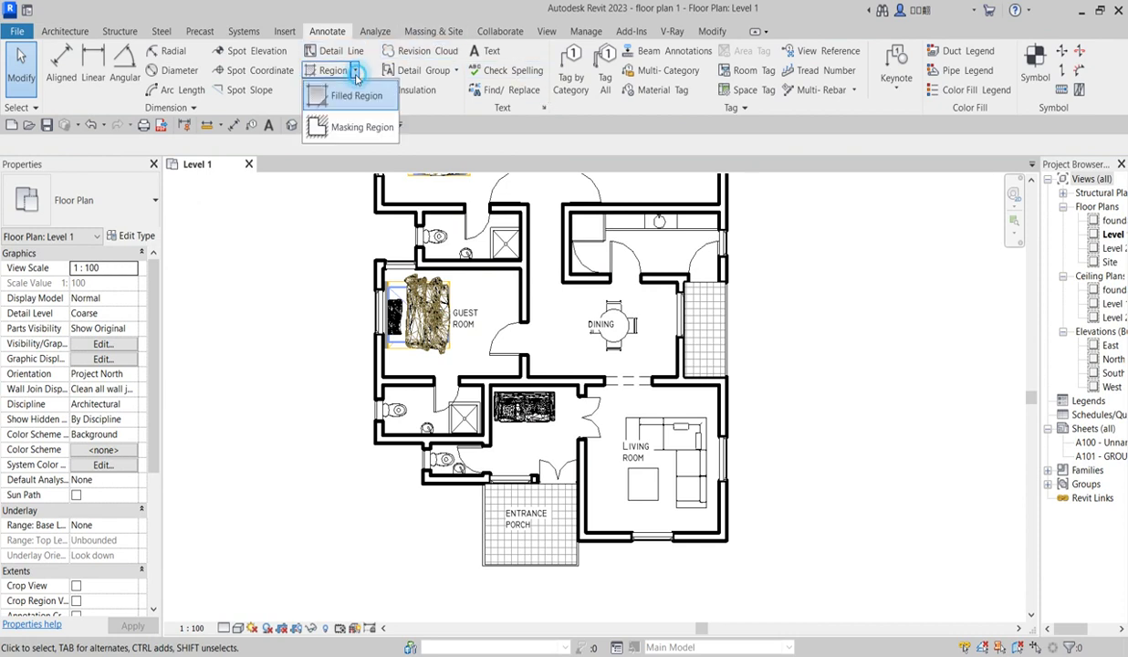
click(354, 98)
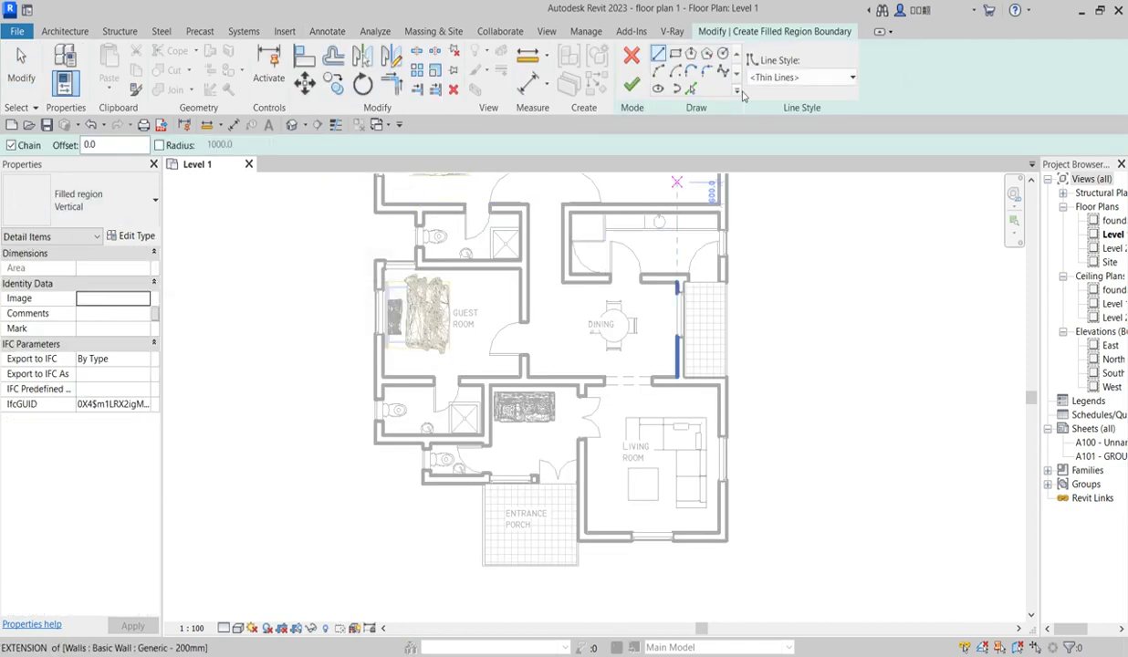
click(149, 207)
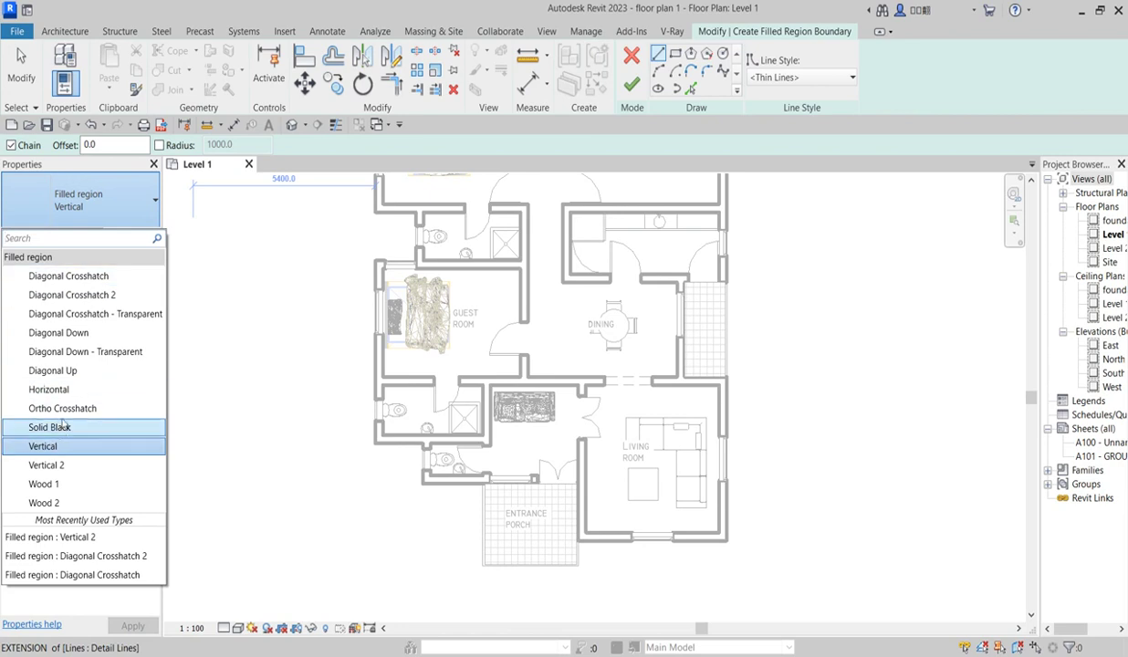
click(51, 427)
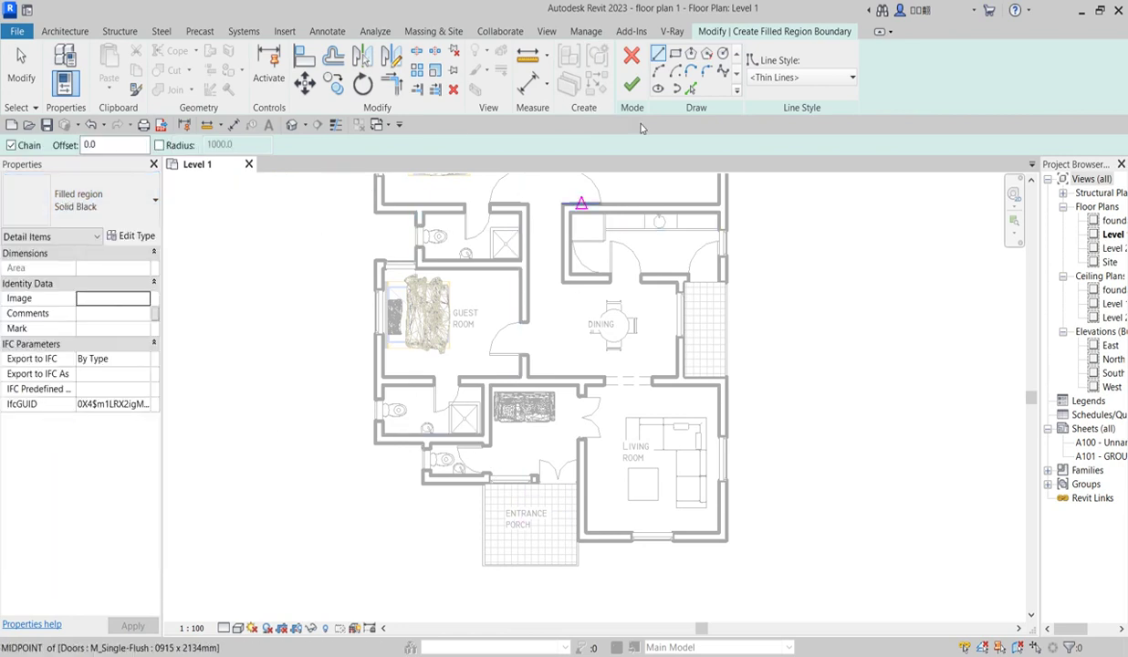
Step: Sketch a rectangle about 280 by 300 mm at the entrance porch's outer corner on the living room side
click(674, 53)
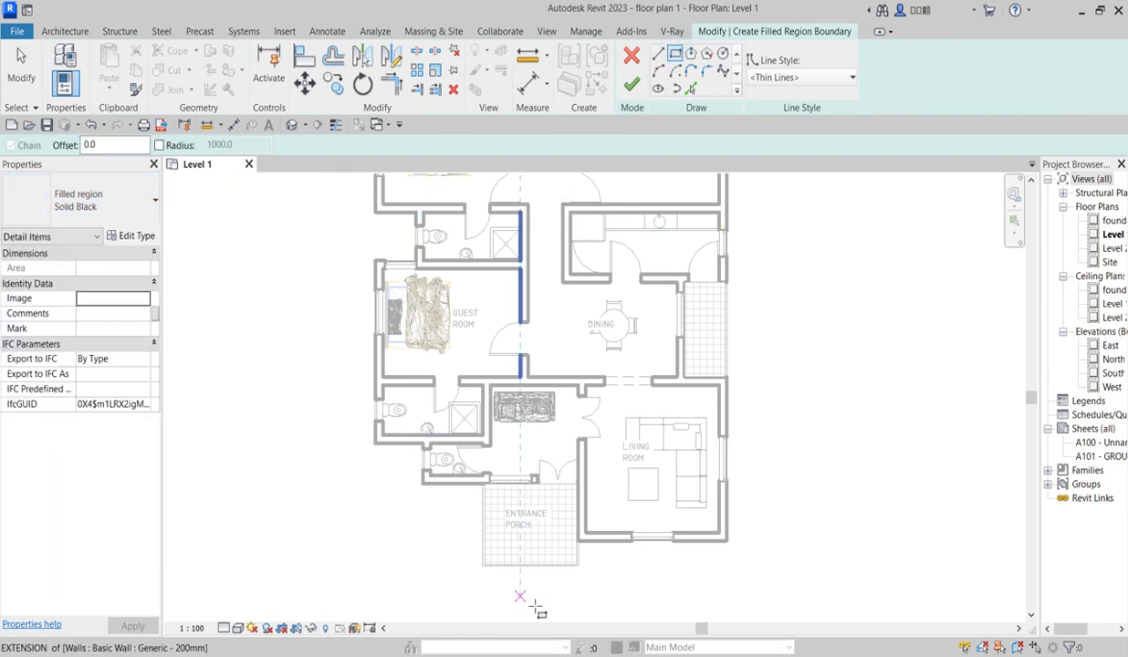
scroll(557, 598, up, 2)
scroll(605, 568, up, 5)
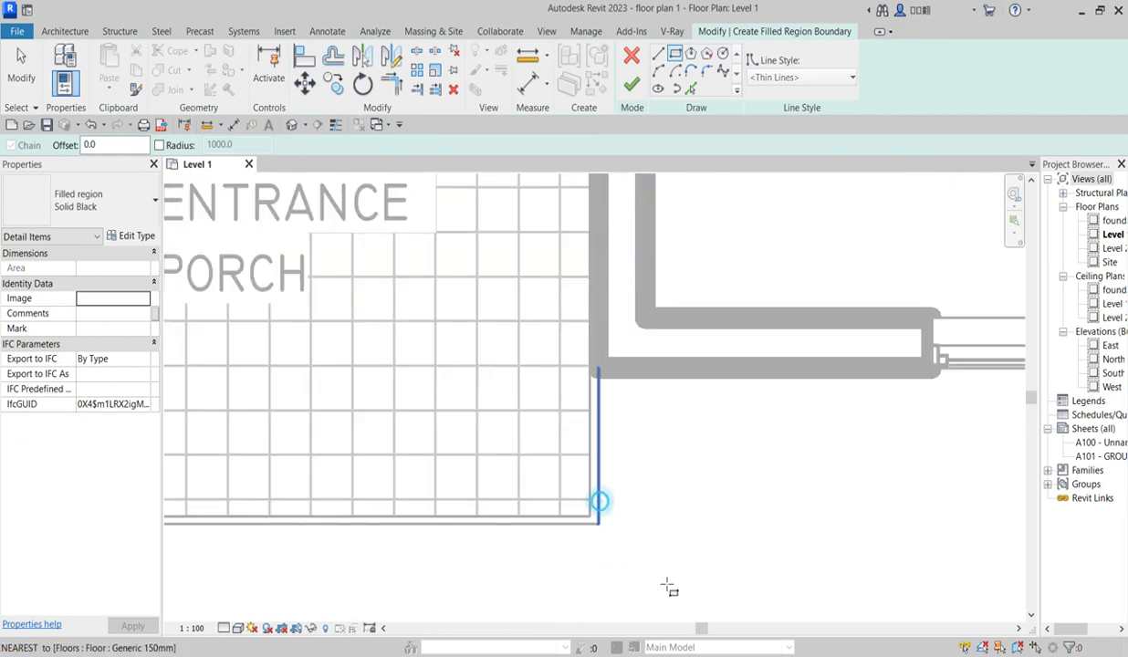
click(598, 501)
click(656, 567)
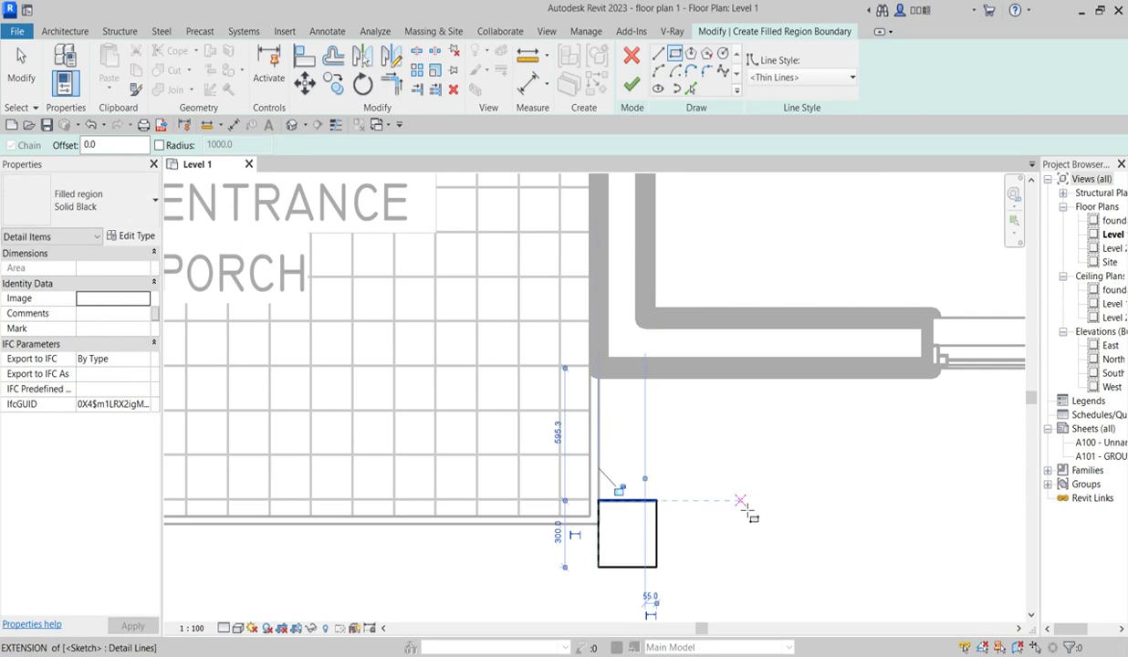
key(Escape)
key(Escape)
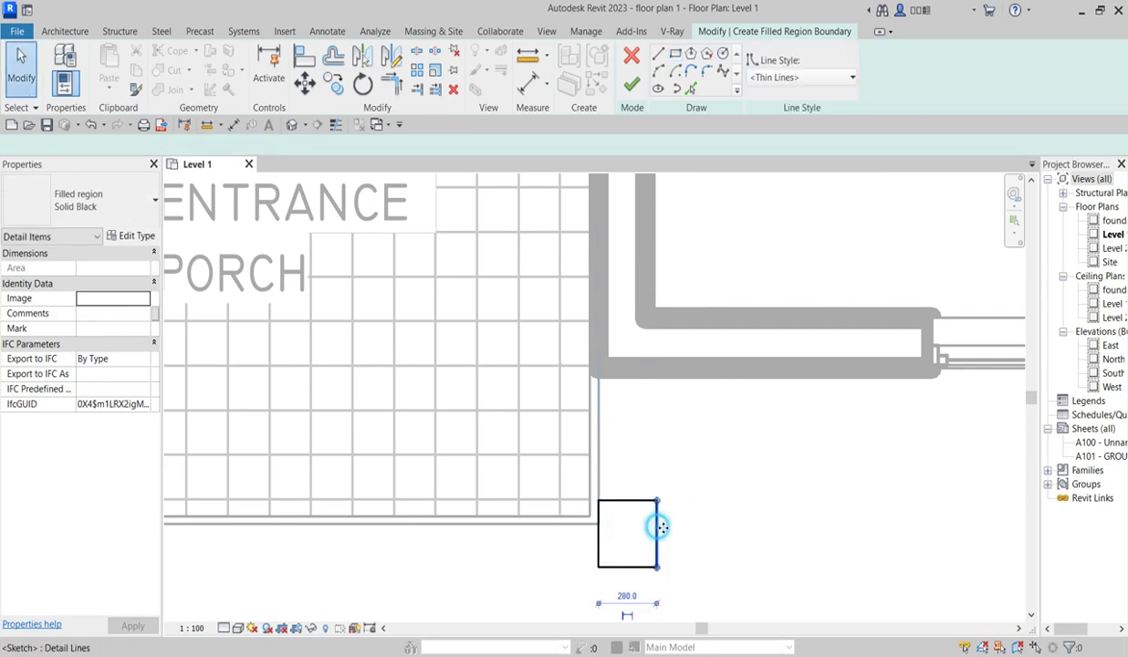
Step: Set both the width and the height of the sketched column rectangle to 250 mm
click(656, 532)
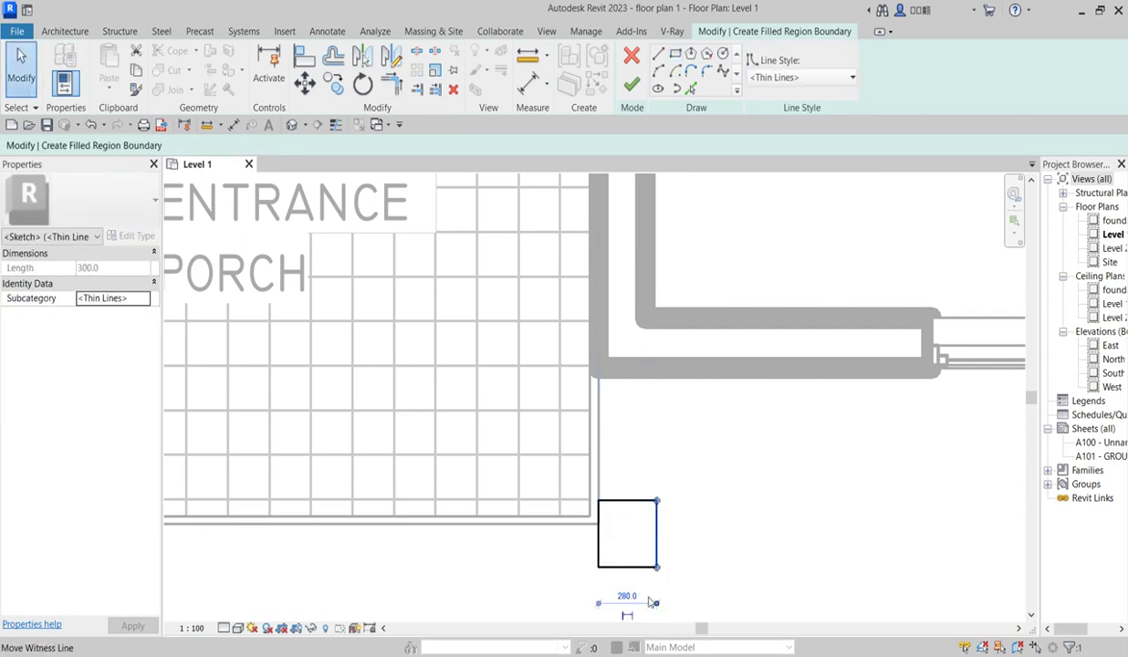
click(622, 598)
text(250)
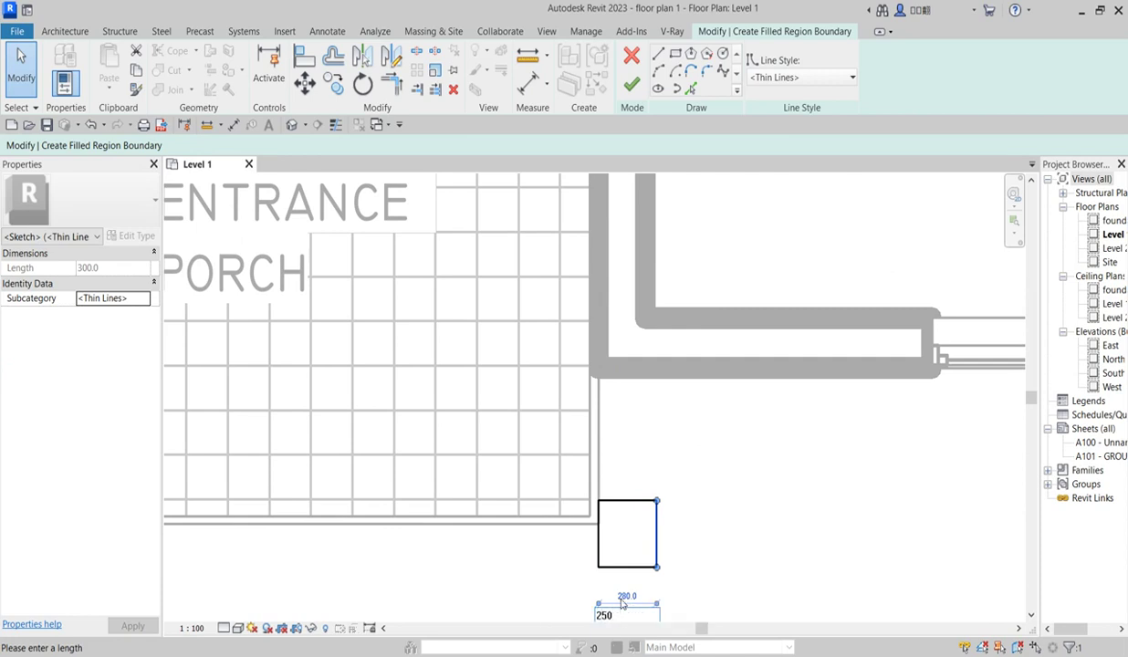
key(Return)
click(598, 538)
click(558, 538)
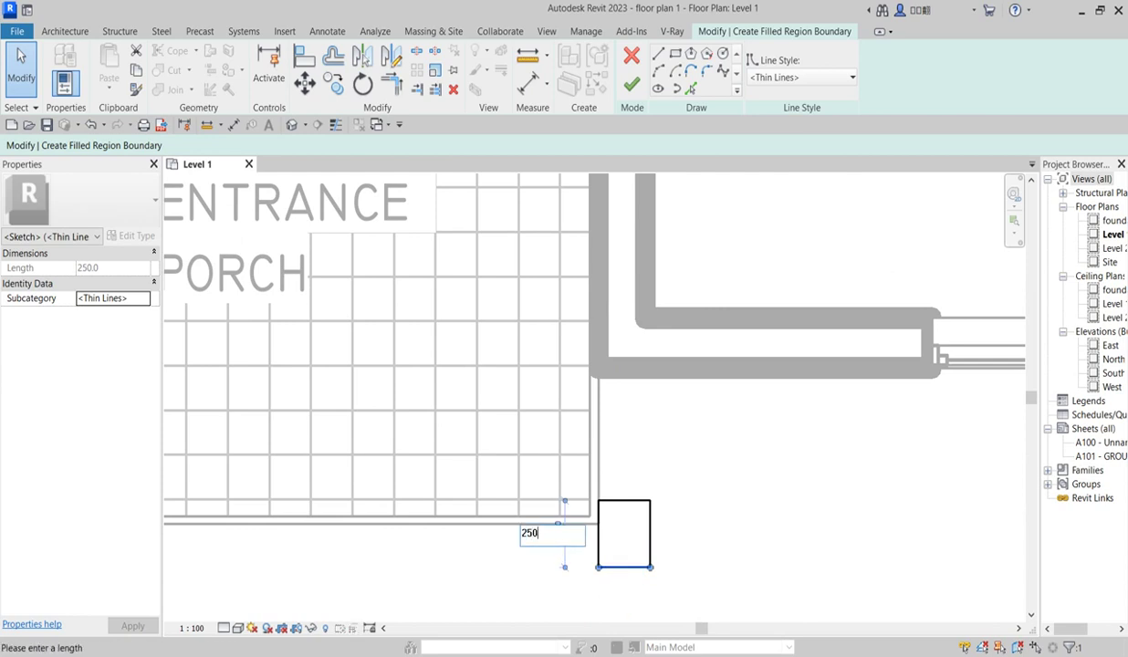
key(Return)
click(722, 496)
Step: Mirror a copy of the column square about the vertical axis through the porch's front edge midpoint and finish the filled region
scroll(609, 505, down, 2)
mouse_move(565, 457)
mouse_down()
mouse_move(642, 514)
mouse_move(664, 559)
mouse_up()
click(391, 56)
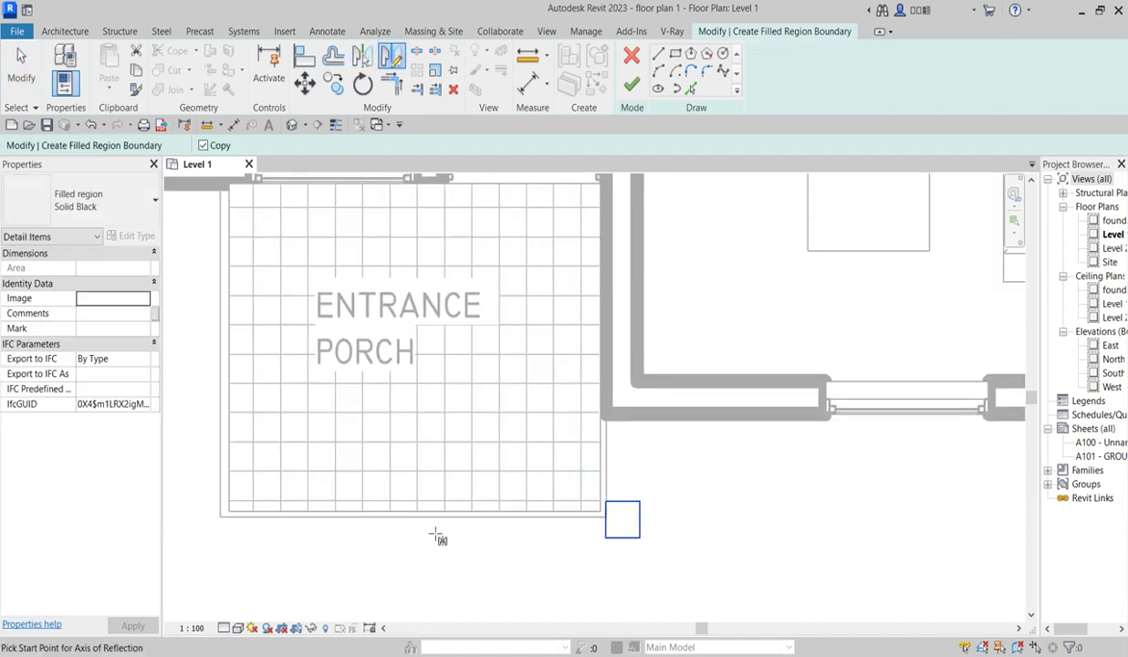
click(413, 517)
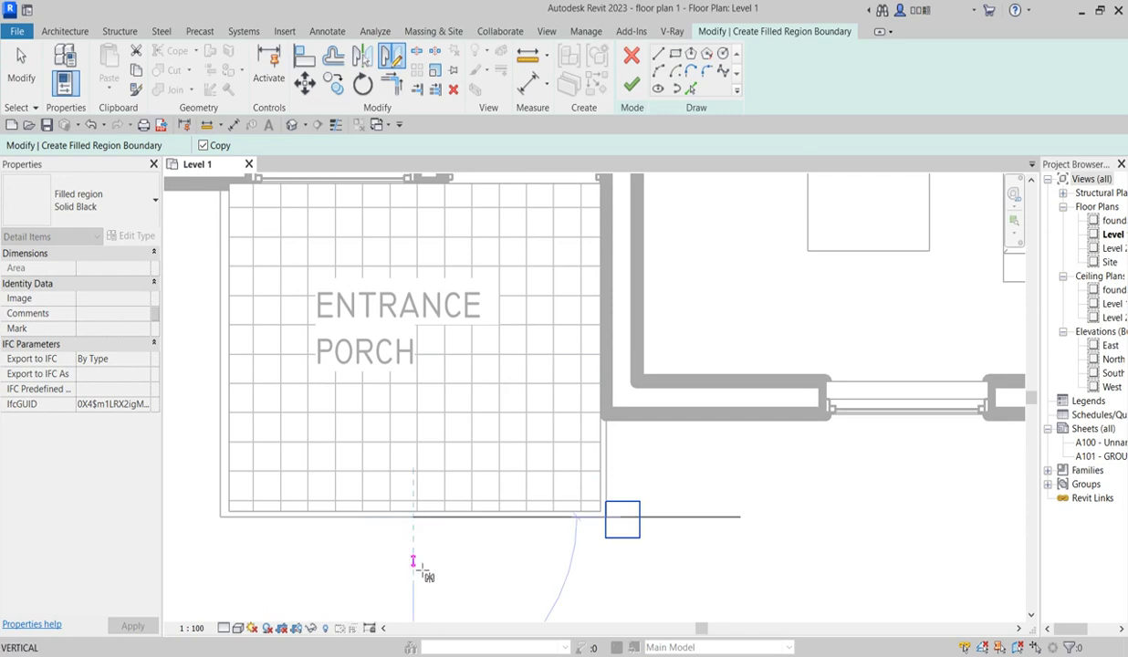
click(416, 563)
scroll(458, 549, down, 4)
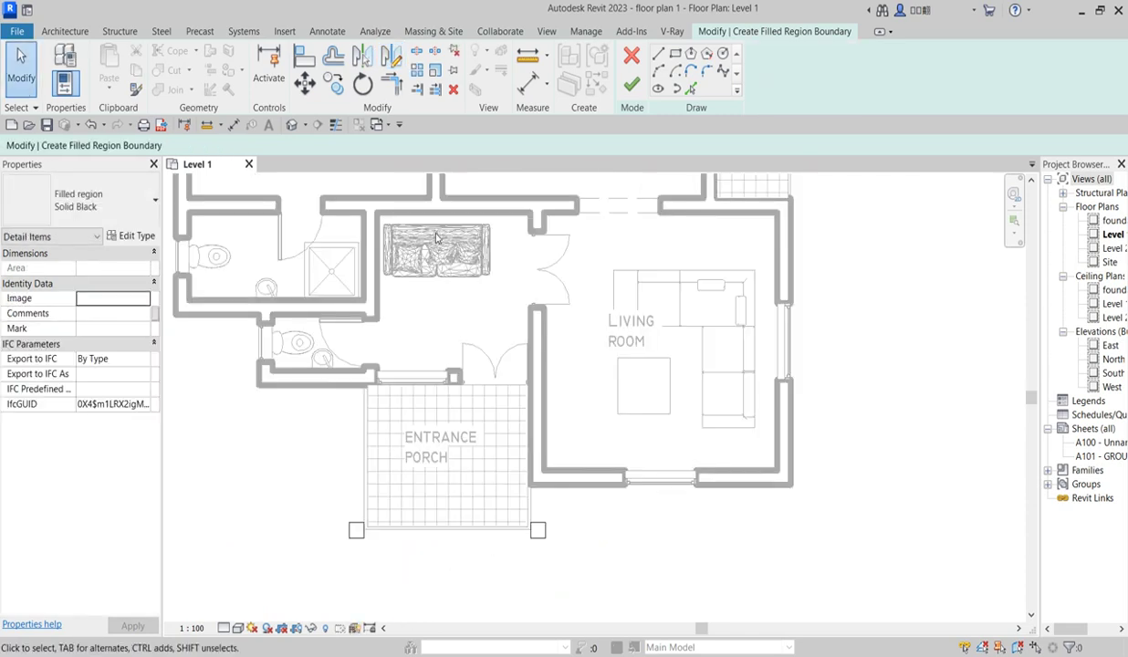
click(631, 83)
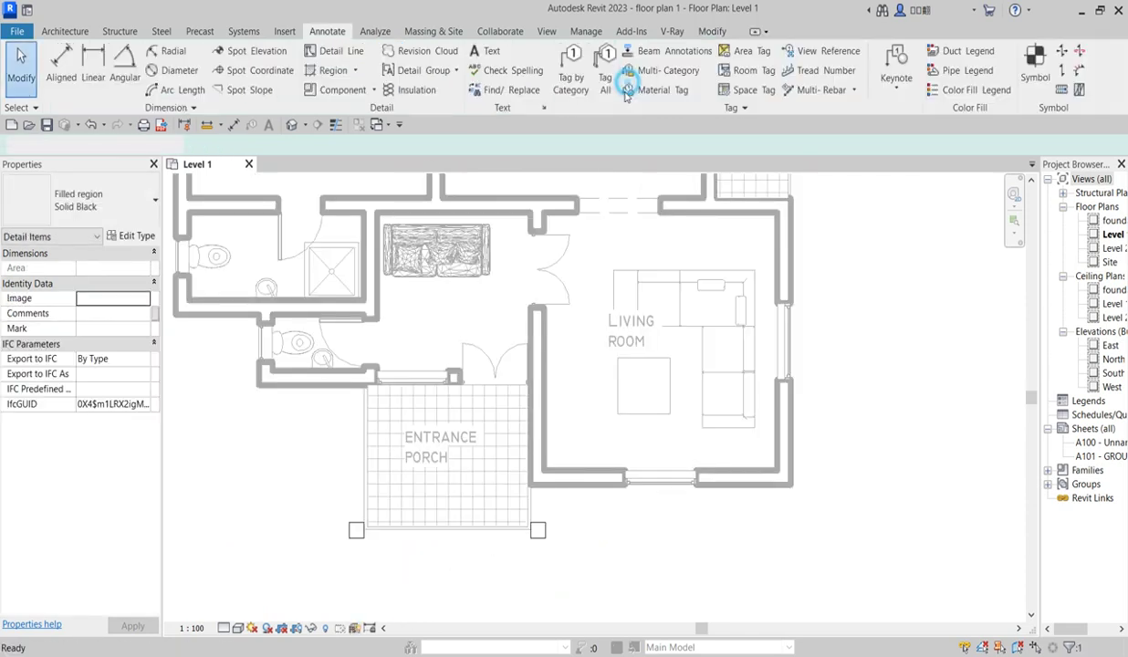
click(609, 529)
Step: Inspect the solid black porch columns up close and review the whole floor plan
scroll(536, 550, up, 3)
scroll(536, 550, down, 4)
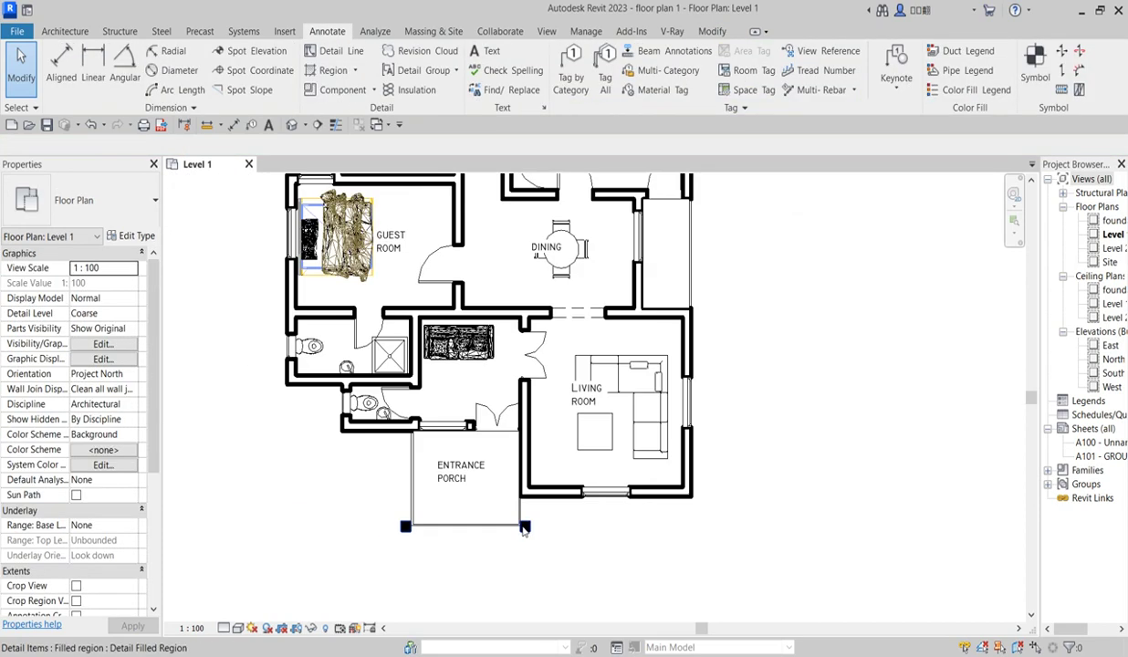
scroll(409, 544, up, 2)
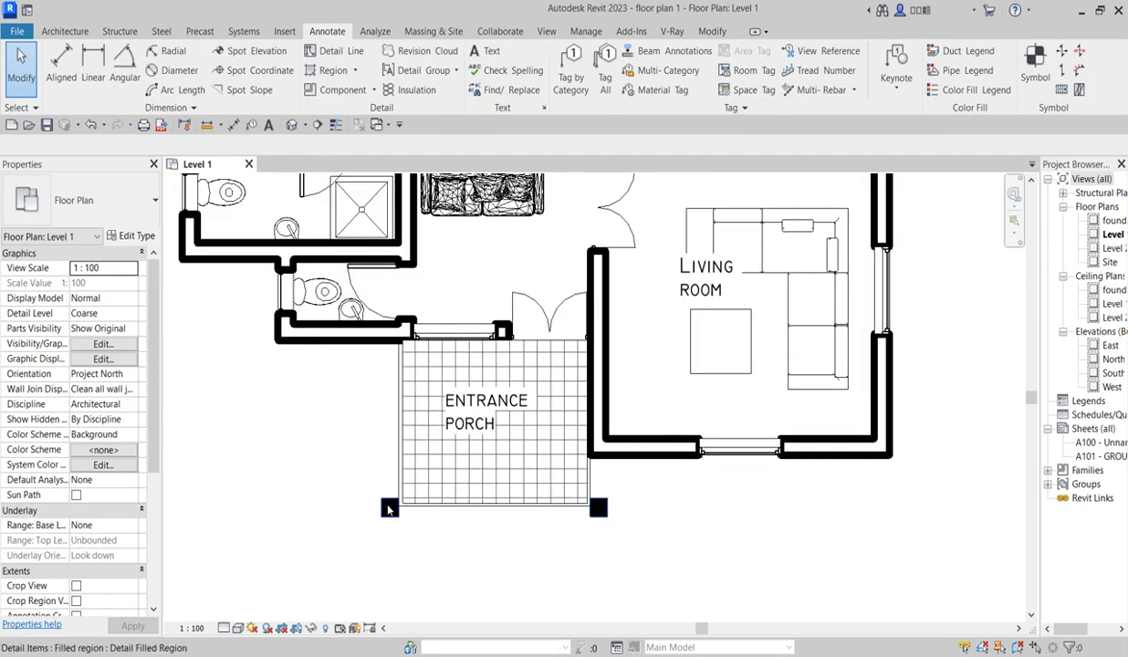
scroll(617, 497, down, 3)
scroll(616, 485, up, 3)
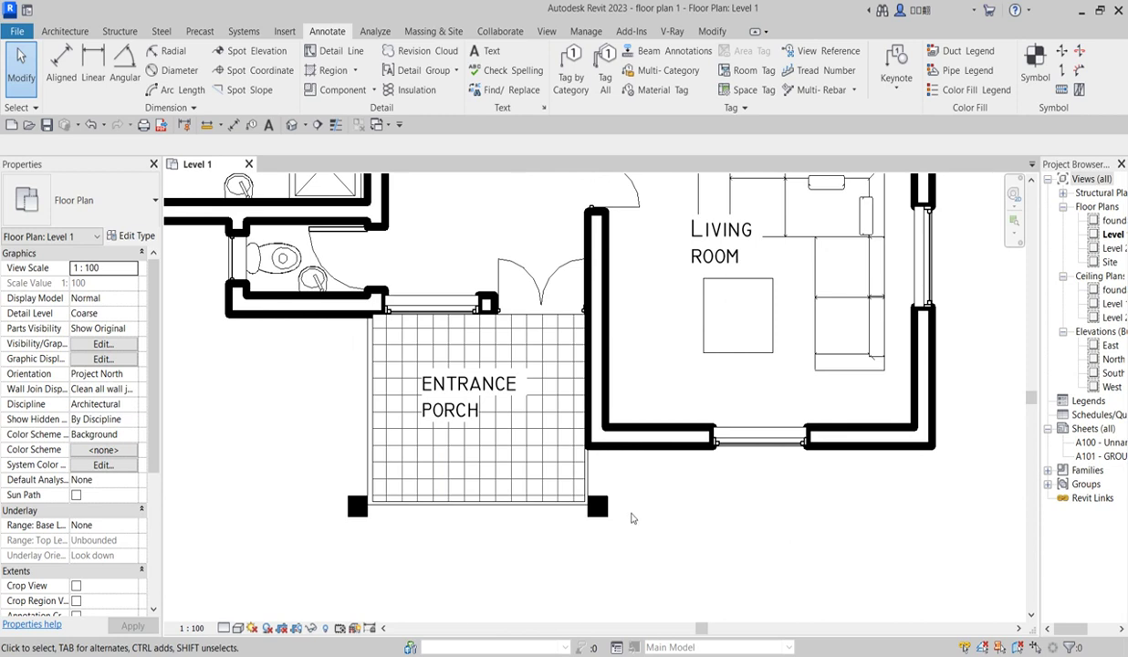
scroll(602, 493, up, 2)
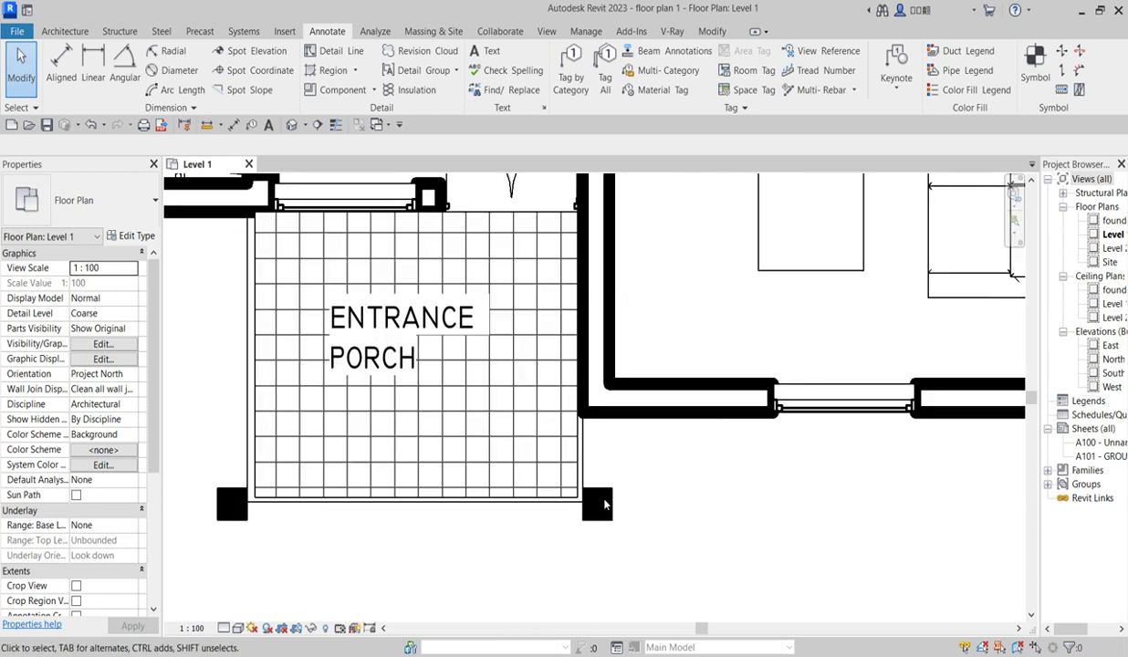
scroll(498, 465, down, 5)
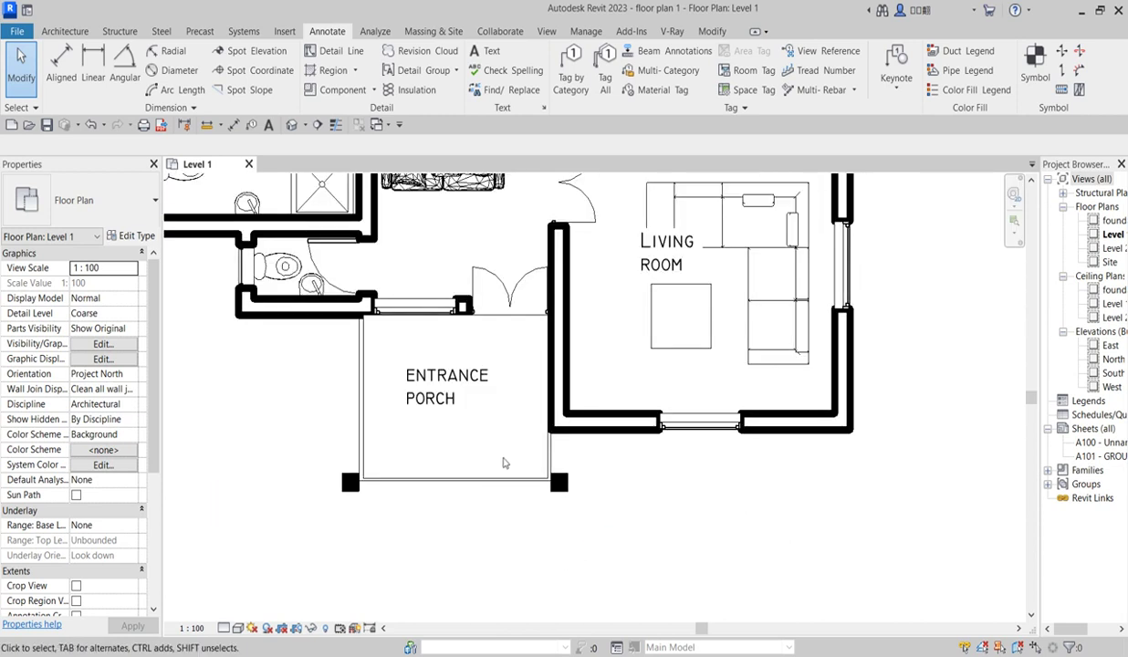
scroll(562, 551, down, 3)
scroll(413, 415, down, 1)
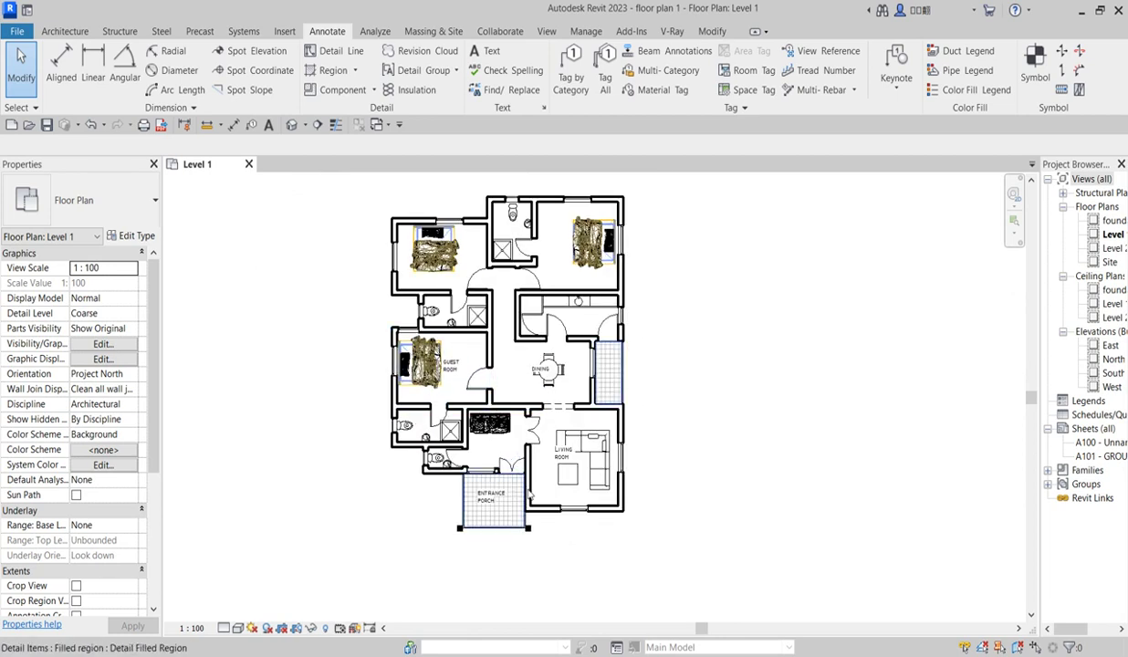
scroll(571, 394, up, 1)
scroll(544, 369, up, 3)
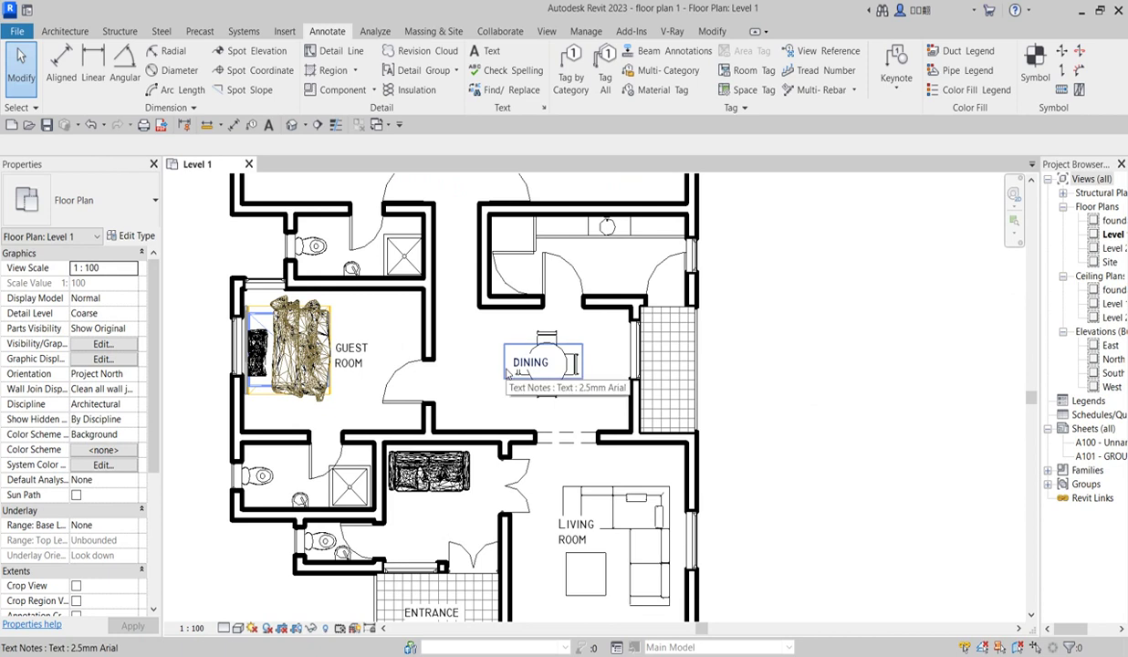
scroll(629, 433, down, 3)
scroll(636, 438, up, 1)
scroll(636, 438, down, 3)
scroll(643, 442, up, 2)
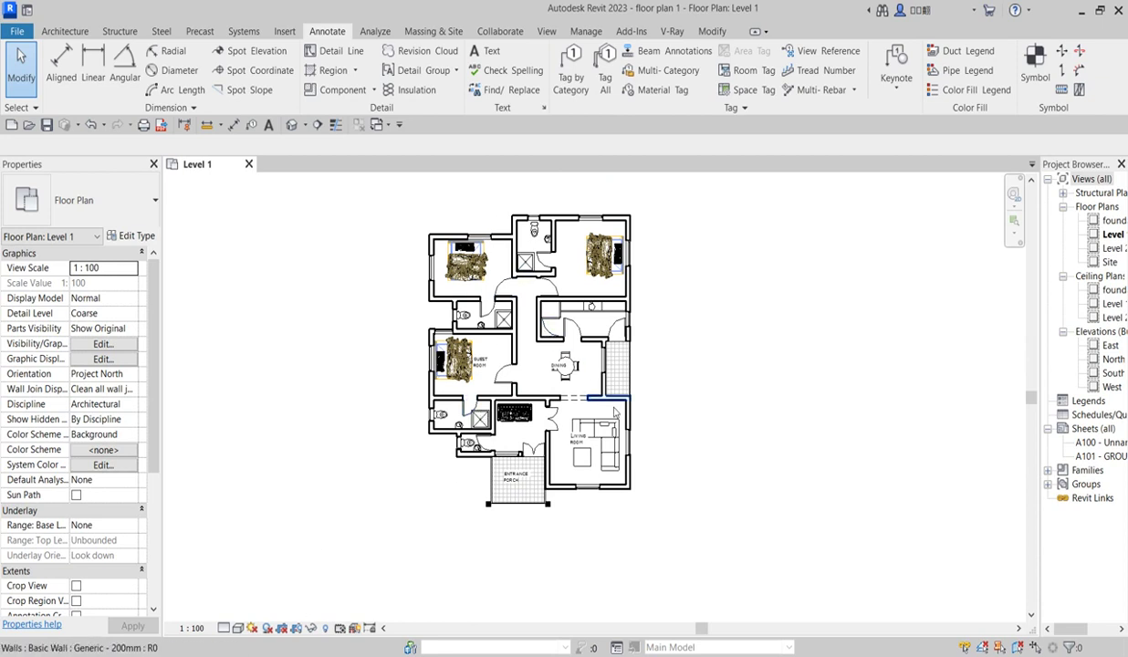
scroll(588, 374, up, 2)
scroll(515, 429, down, 2)
Step: Turn on shadows in the Level 1 floor plan view and check them along the walls
scroll(573, 355, up, 3)
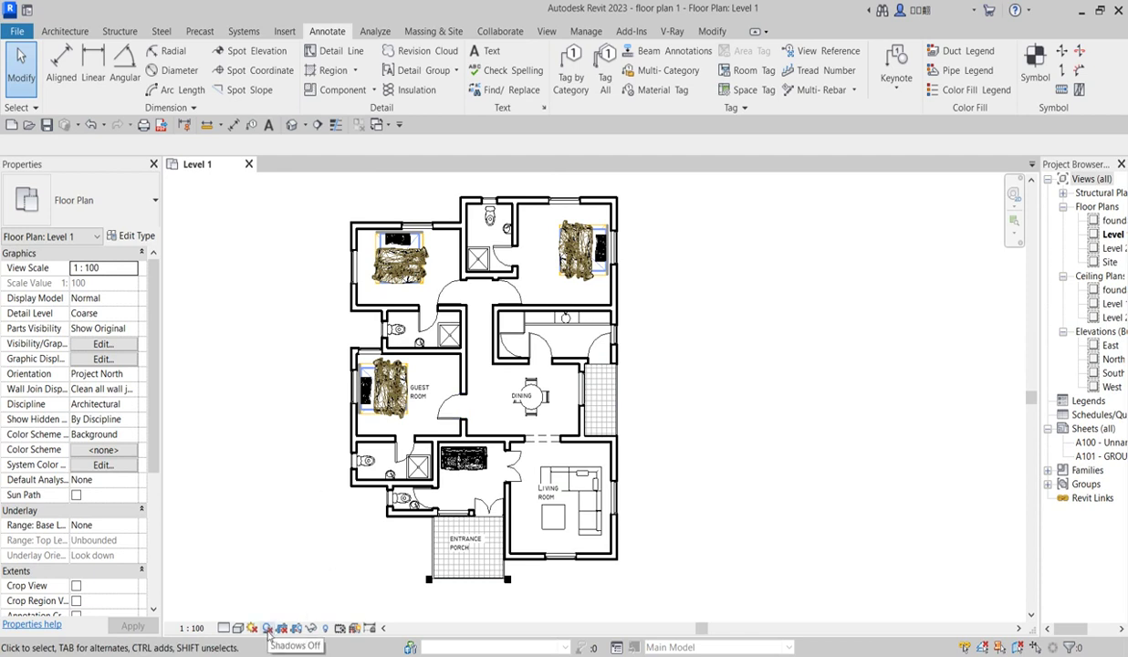
scroll(483, 330, up, 2)
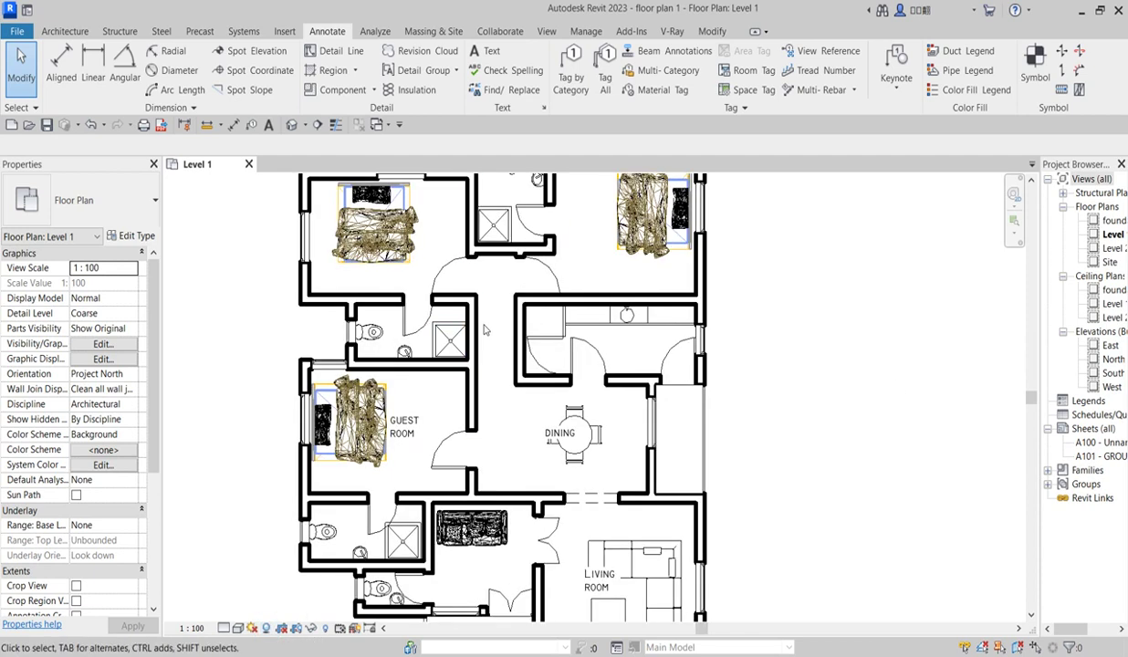
scroll(483, 331, up, 1)
scroll(492, 311, down, 1)
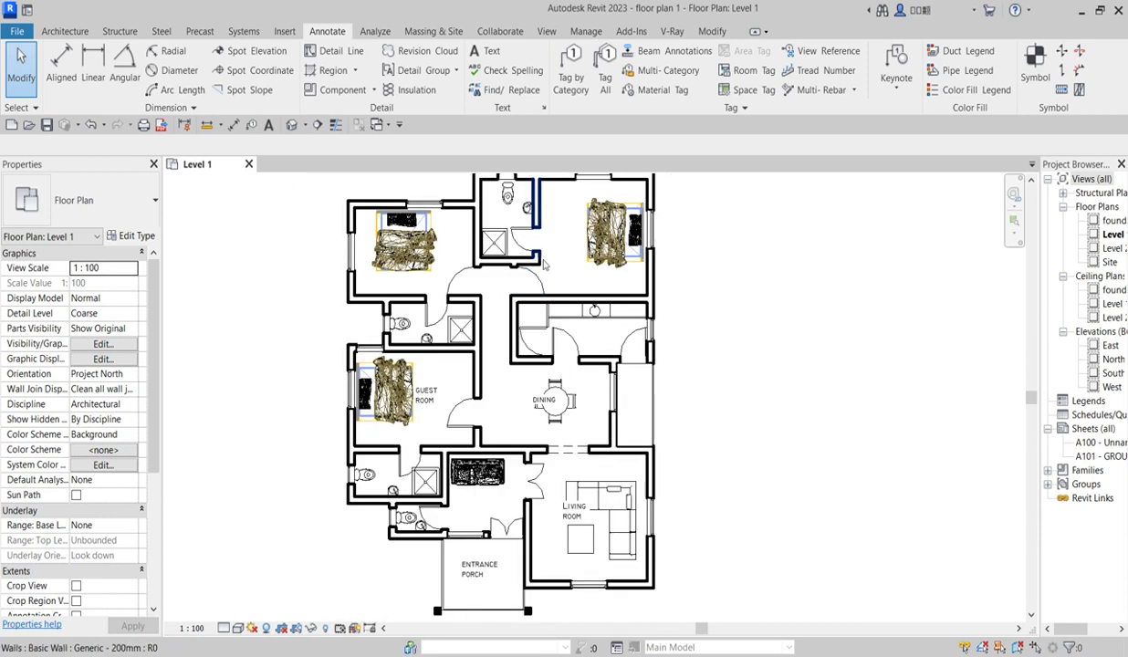
scroll(493, 311, down, 2)
scroll(636, 248, up, 1)
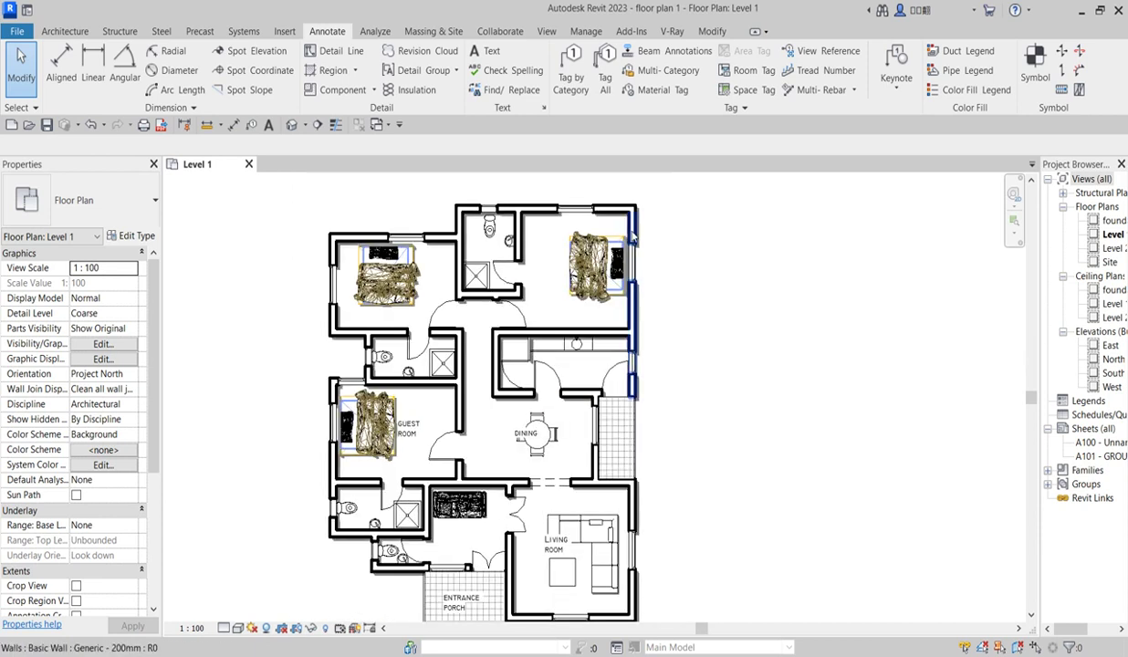
Step: Set the sun azimuth to 175° in the Level 1 view's lighting sun settings and apply it
click(238, 627)
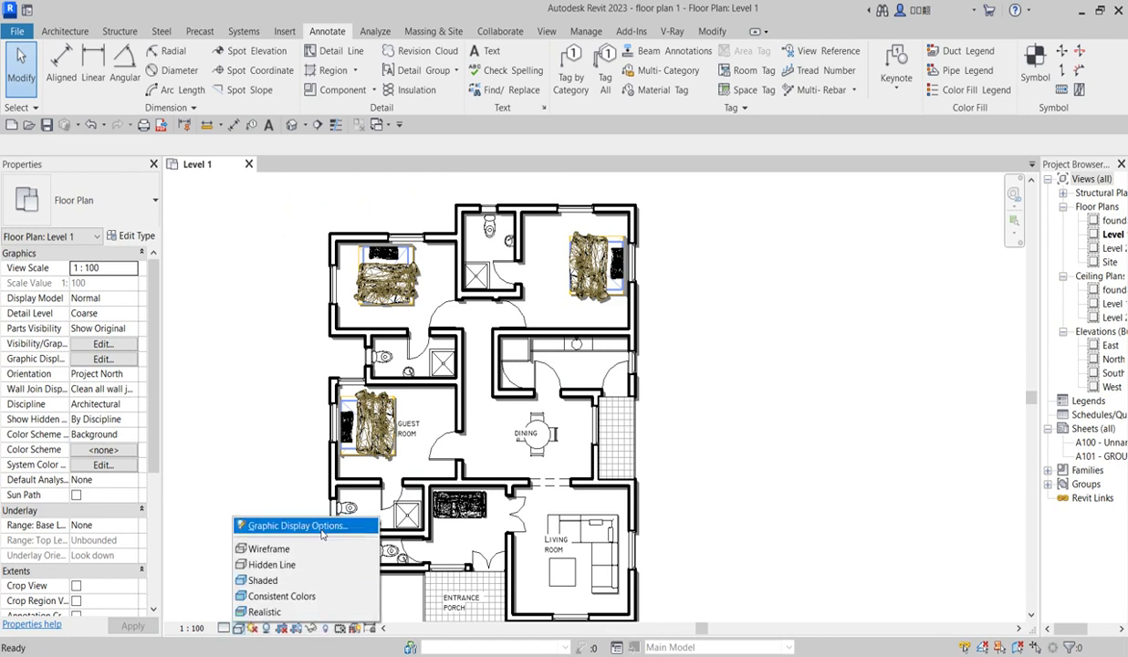
click(292, 526)
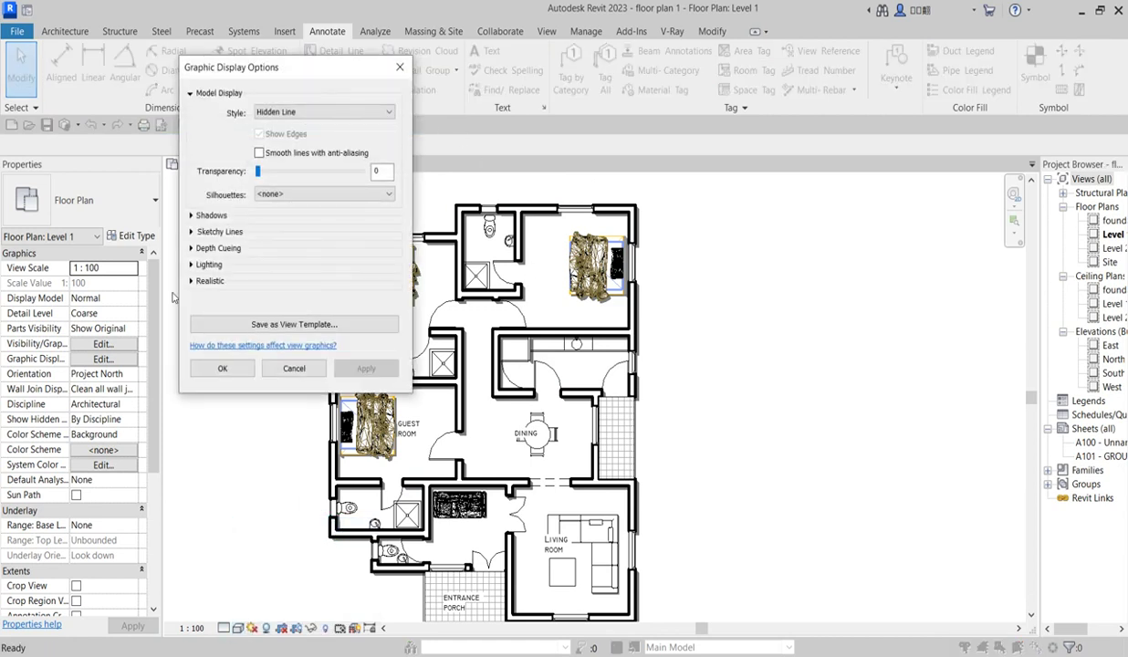
click(191, 265)
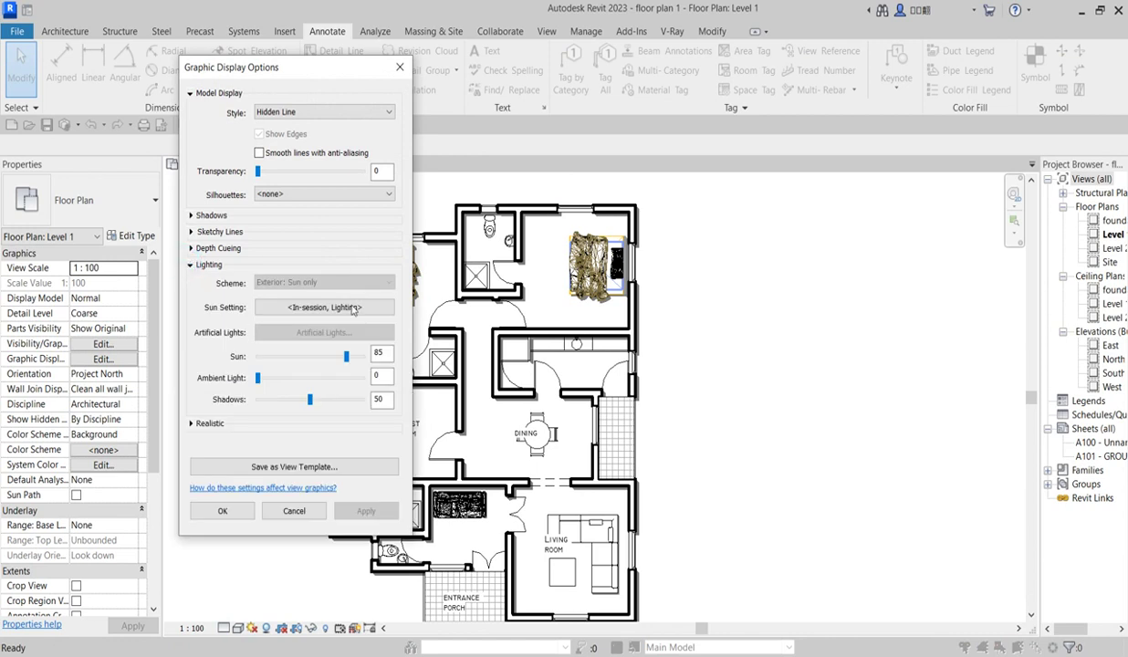
click(337, 308)
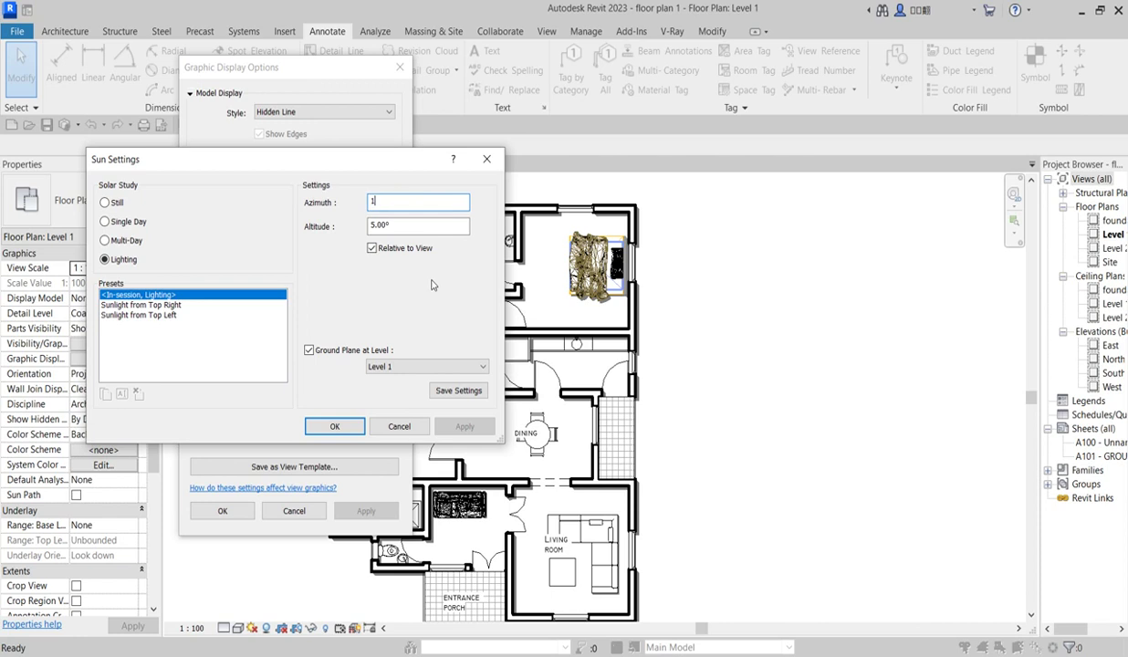
click(421, 227)
click(467, 430)
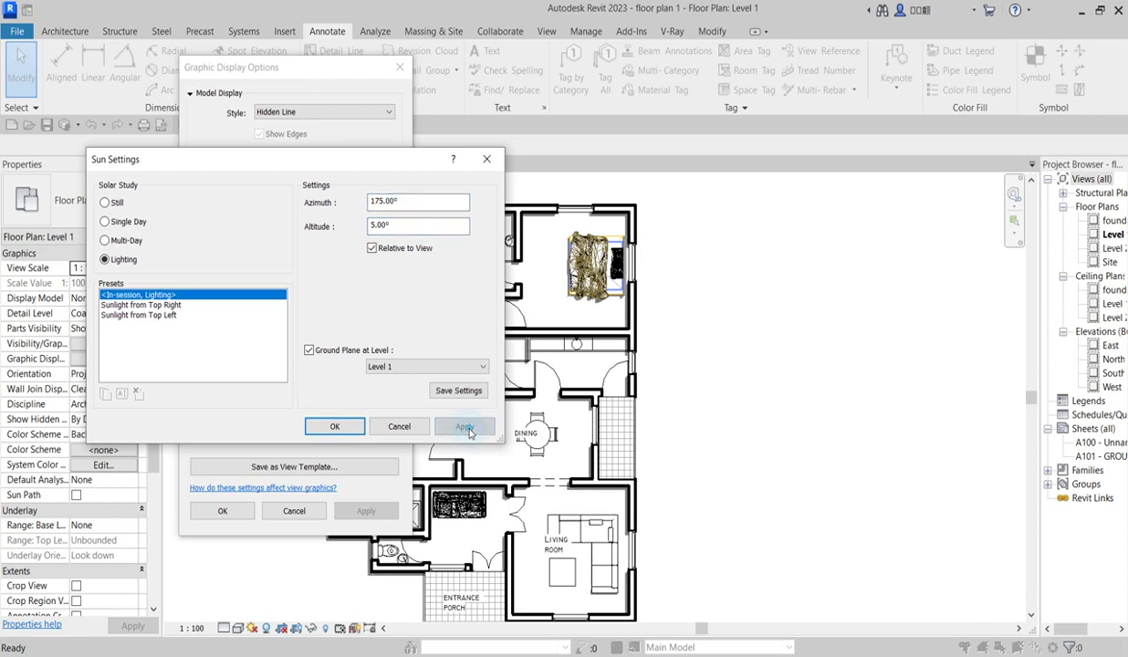
Step: Set the sun altitude to 10° and accept the sun and graphic display settings
drag(398, 227, 344, 232)
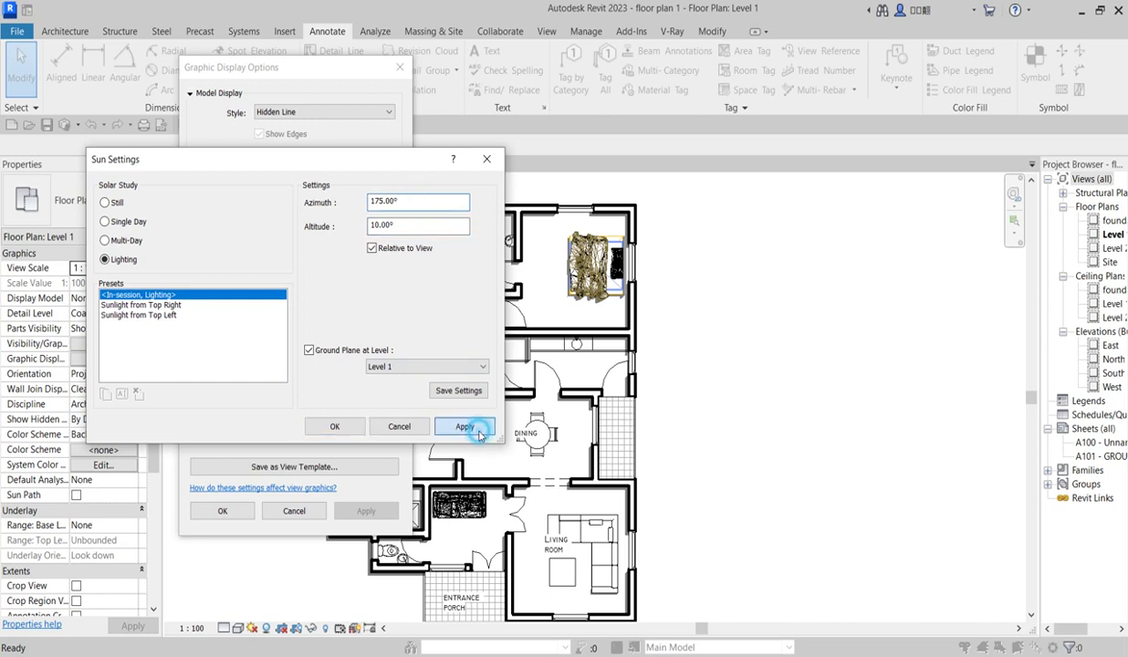
click(468, 429)
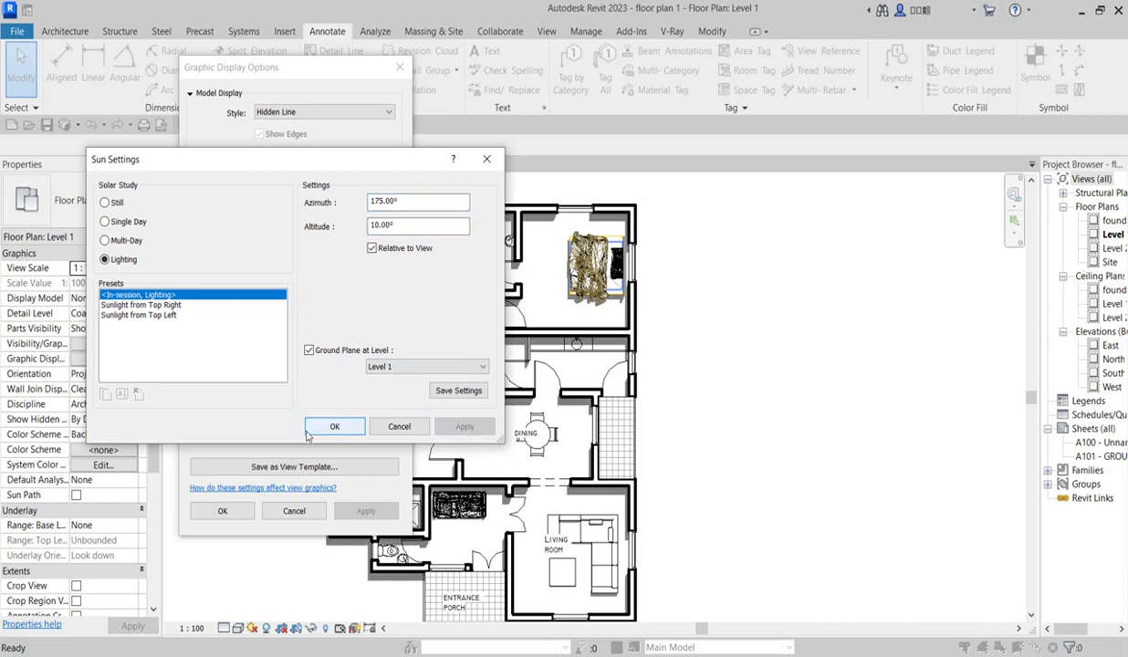
click(335, 427)
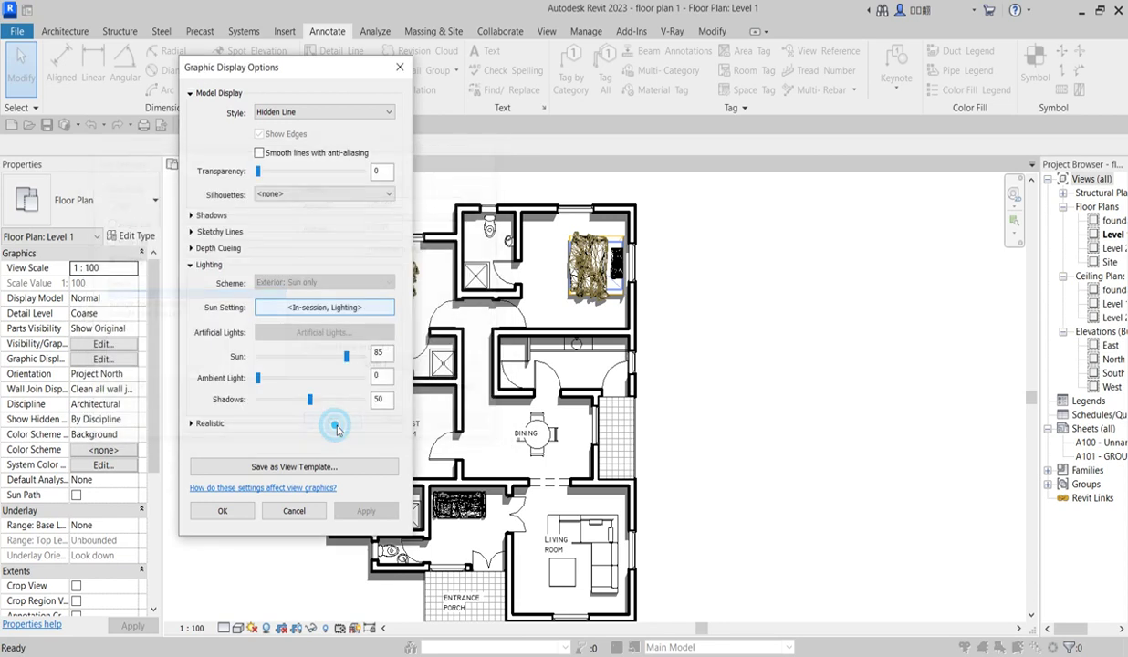
click(213, 517)
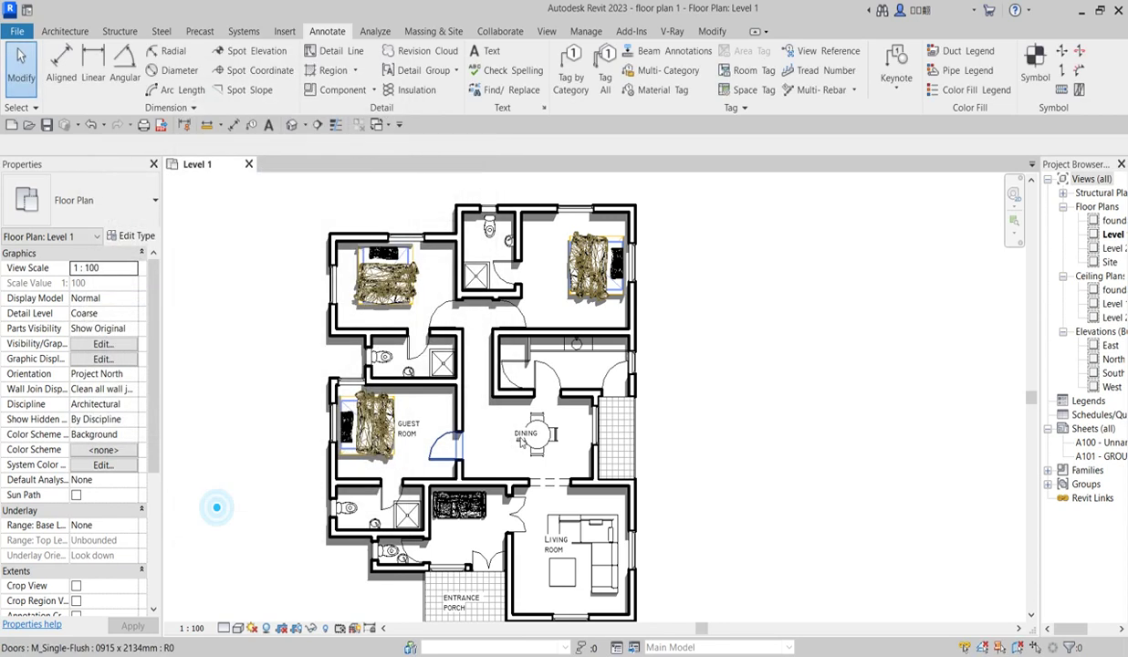
Step: Show the crop region of the Level 1 floor plan view
scroll(673, 477, up, 1)
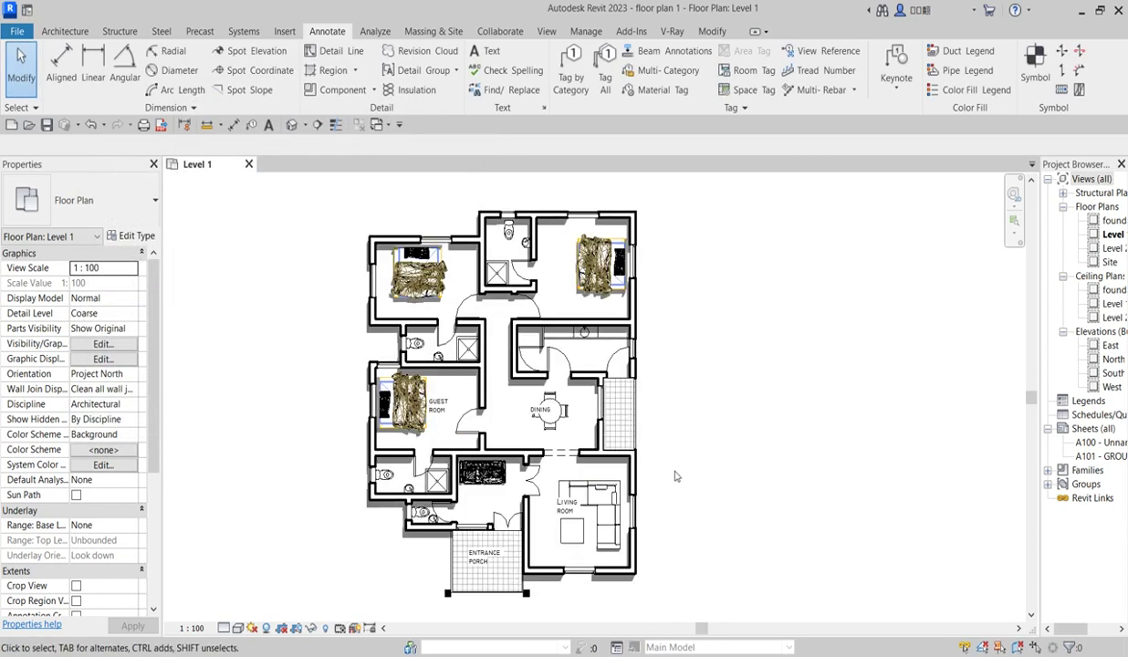
middle_drag(644, 448, 651, 411)
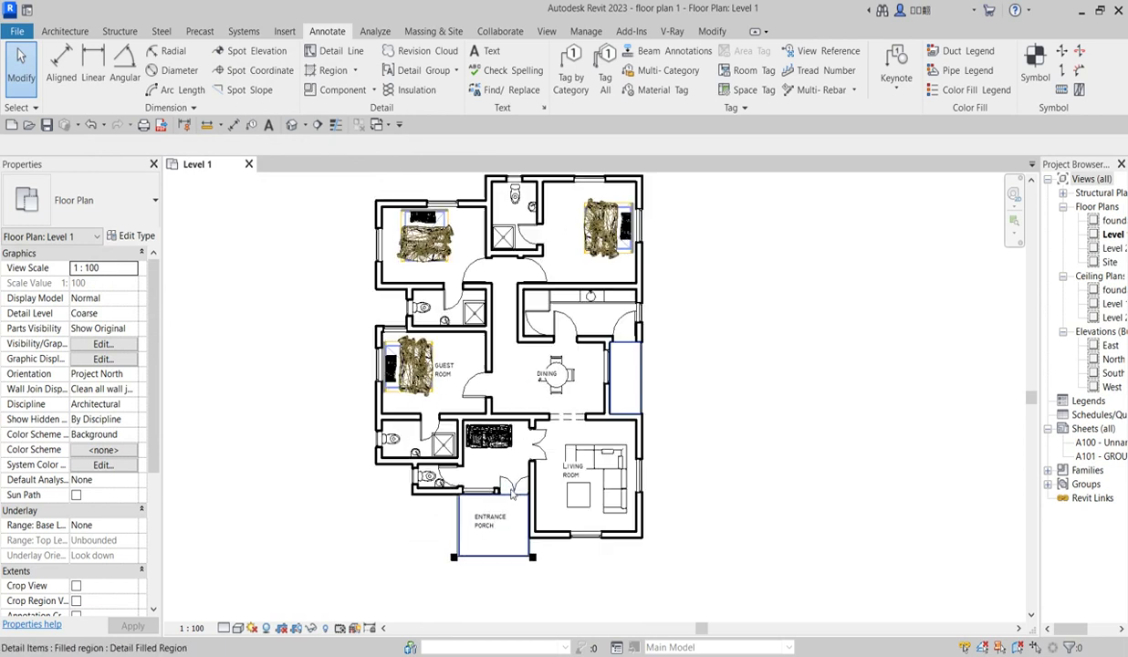
scroll(673, 400, down, 1)
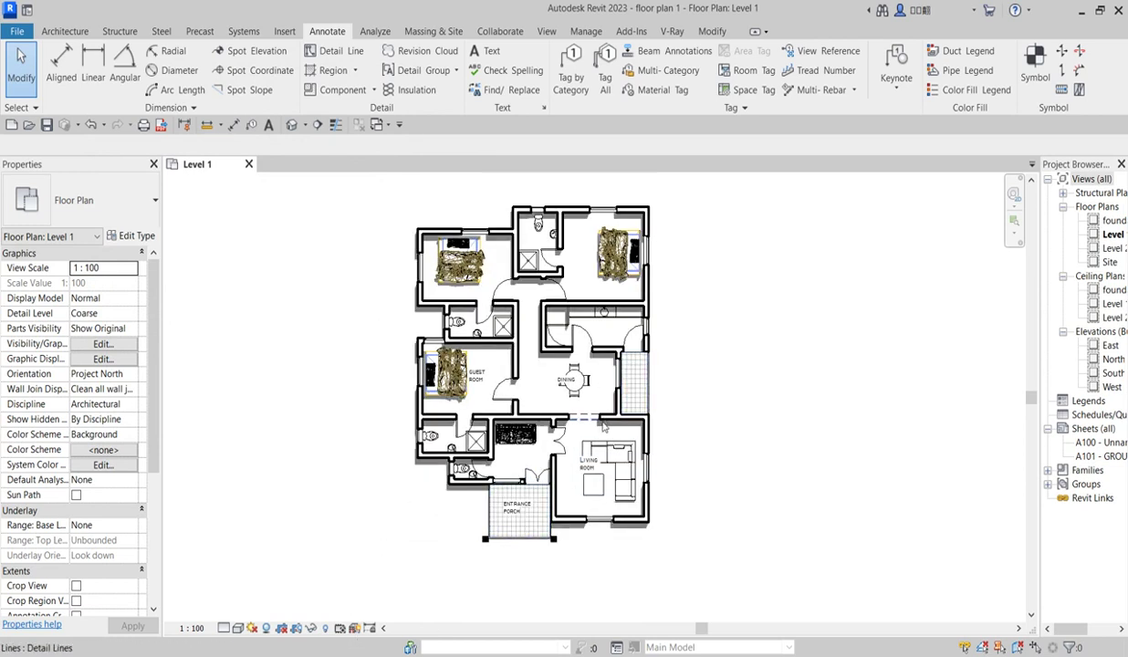
click(267, 628)
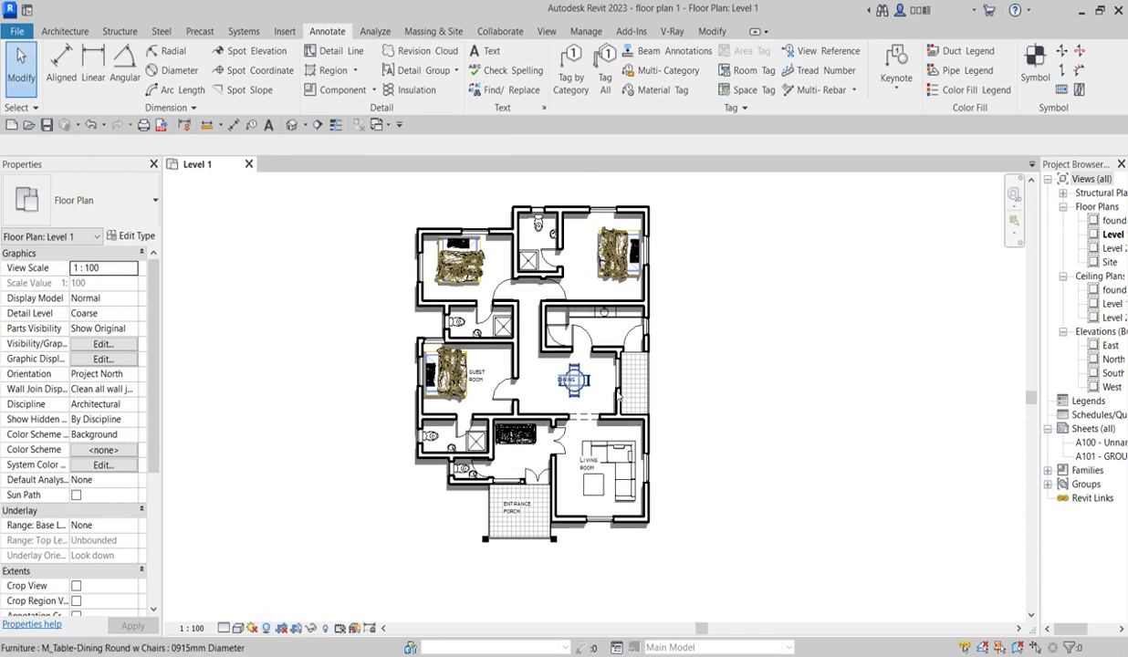
scroll(611, 475, down, 3)
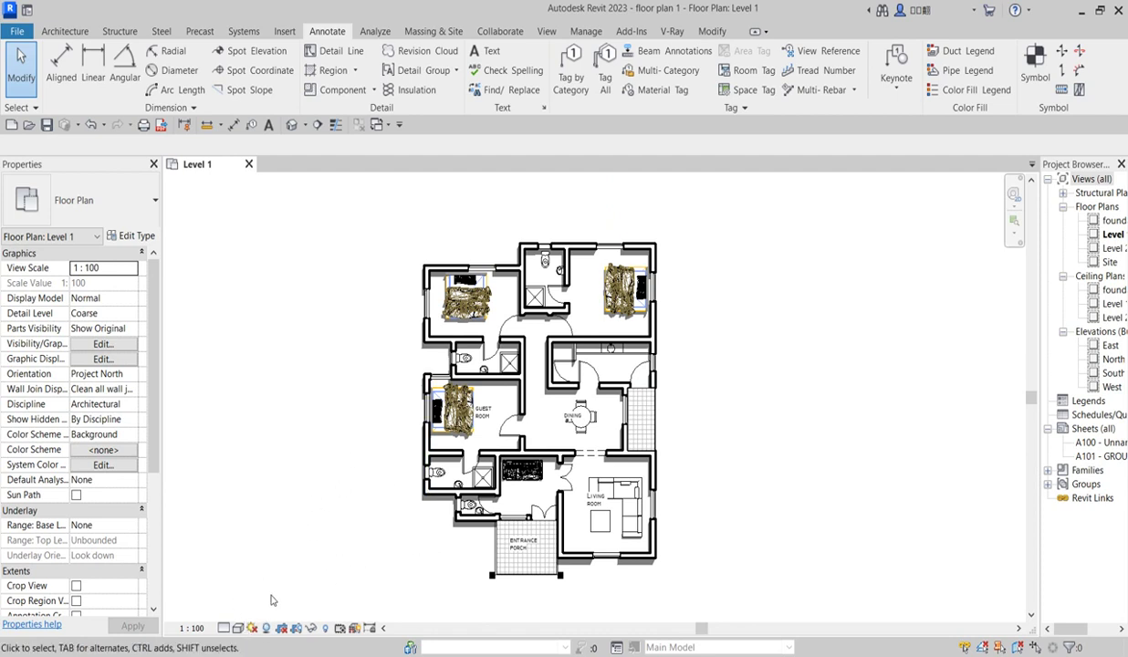
scroll(387, 493, down, 3)
scroll(663, 470, down, 1)
scroll(730, 473, down, 2)
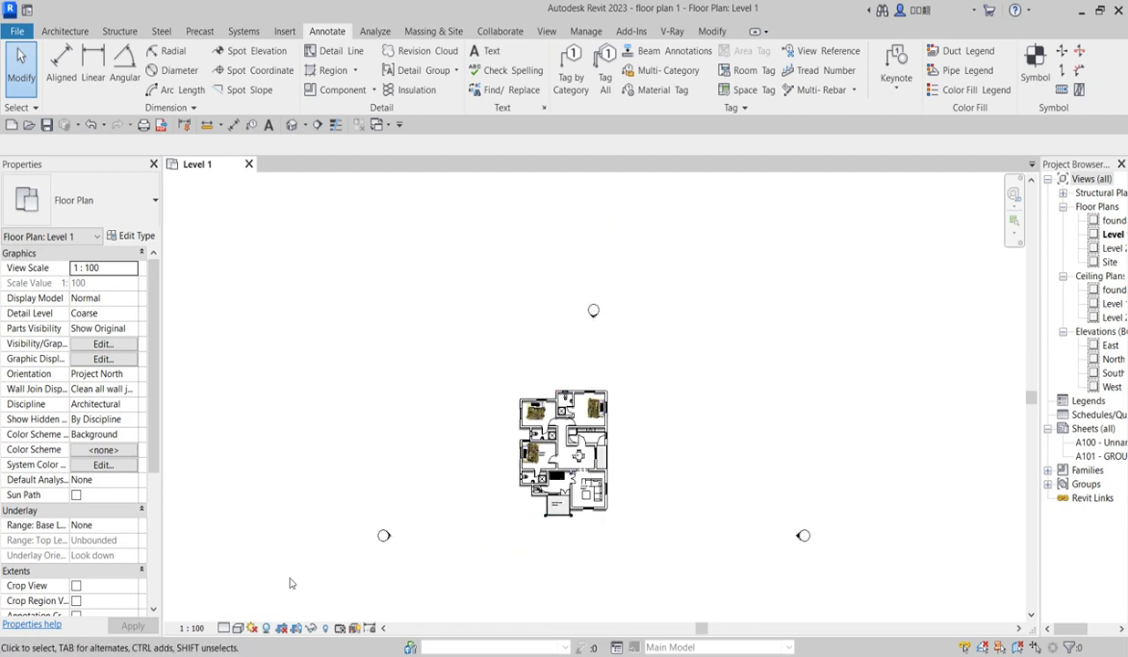
click(294, 630)
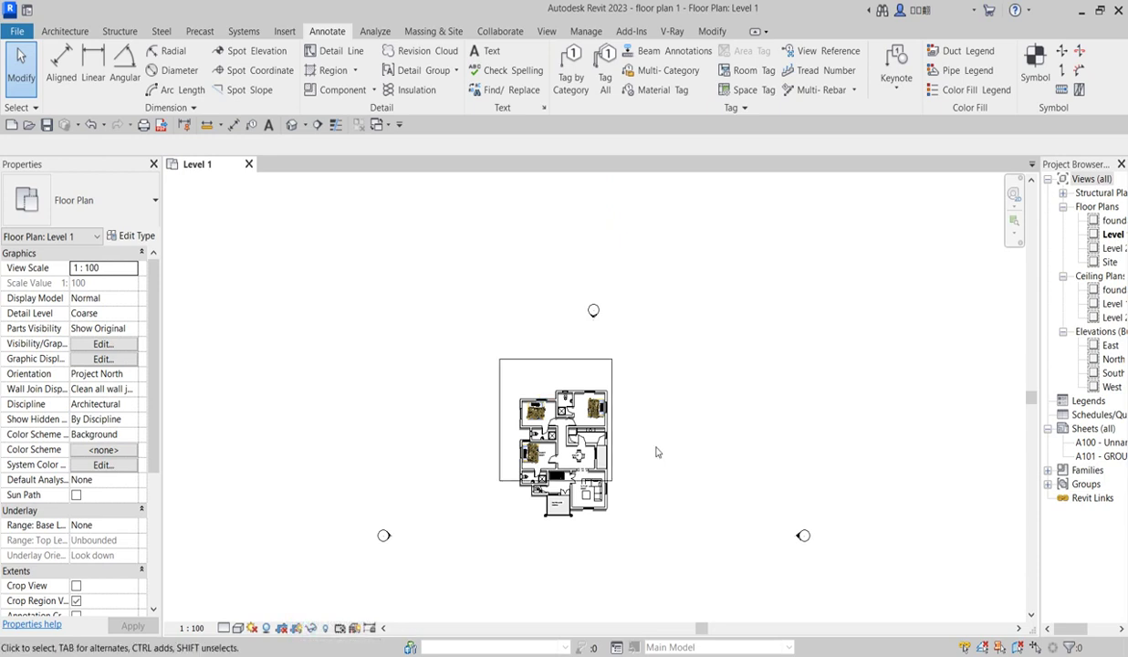
Step: Resize the crop region on all four sides so it encloses the whole house, including the entrance porch, with a narrow margin
scroll(635, 436, up, 2)
click(604, 417)
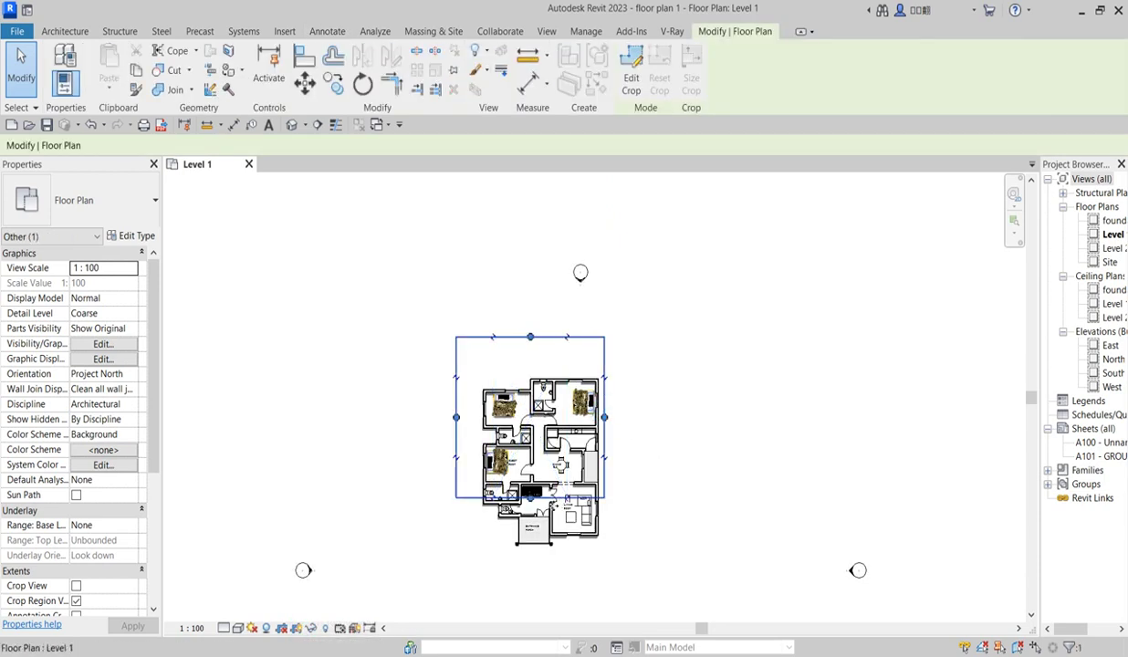
drag(530, 498, 547, 569)
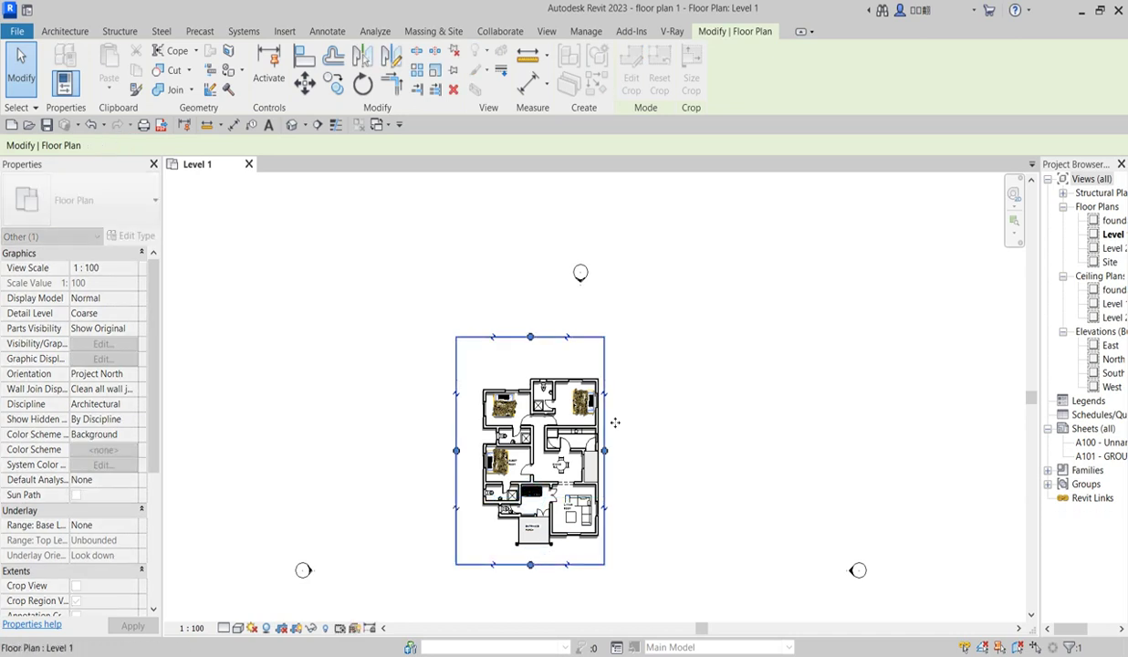
drag(604, 451, 618, 451)
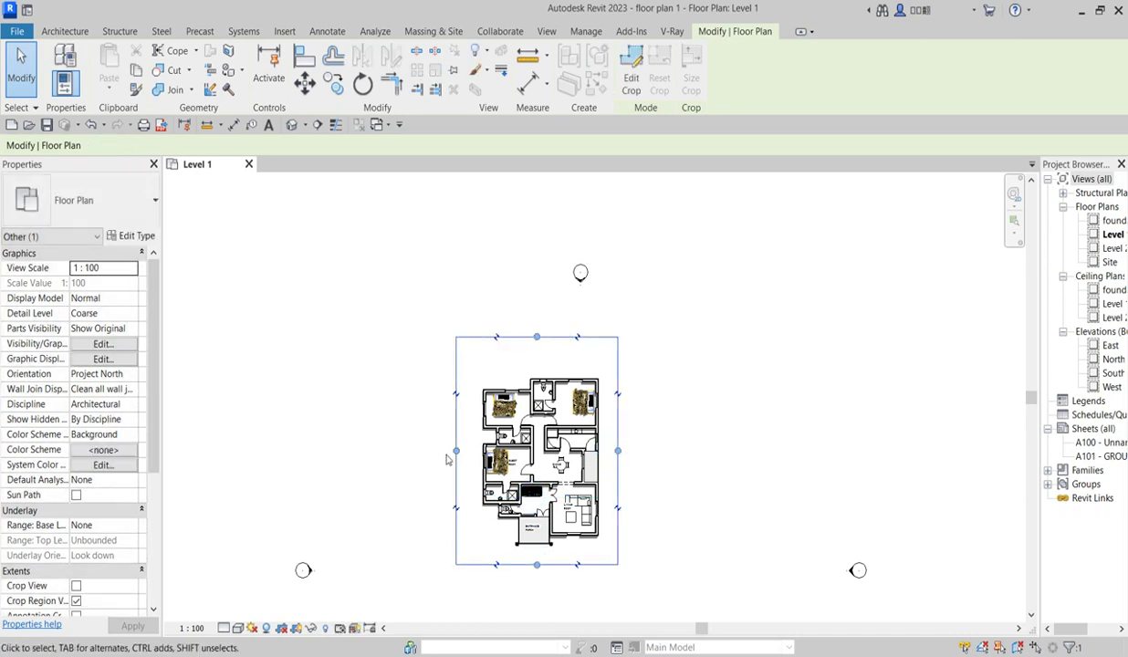
drag(455, 450, 468, 450)
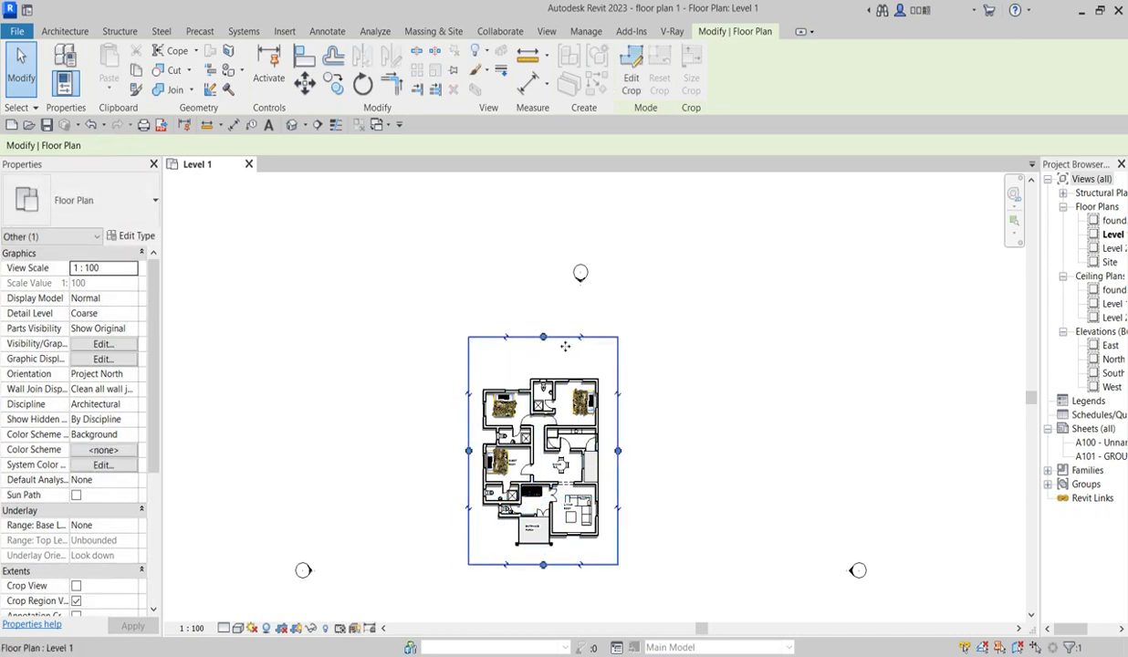
drag(543, 337, 542, 367)
scroll(544, 561, up, 3)
drag(543, 566, 538, 551)
click(719, 403)
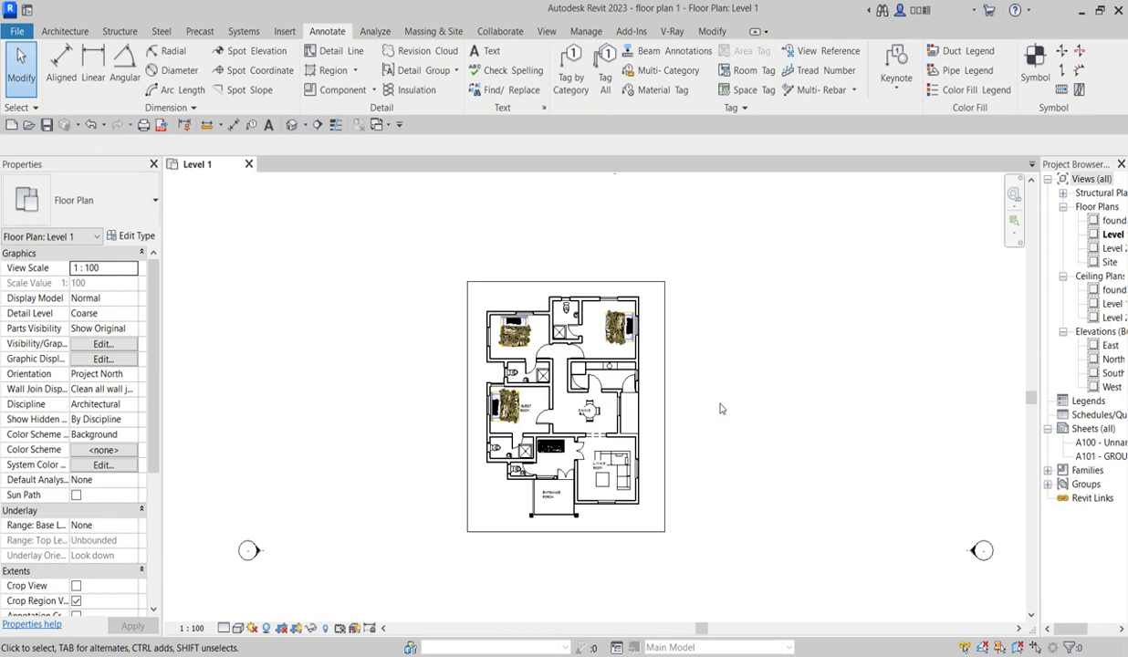
Step: Turn on Crop View so the elevation markers outside the crop region are hidden
scroll(524, 505, up, 1)
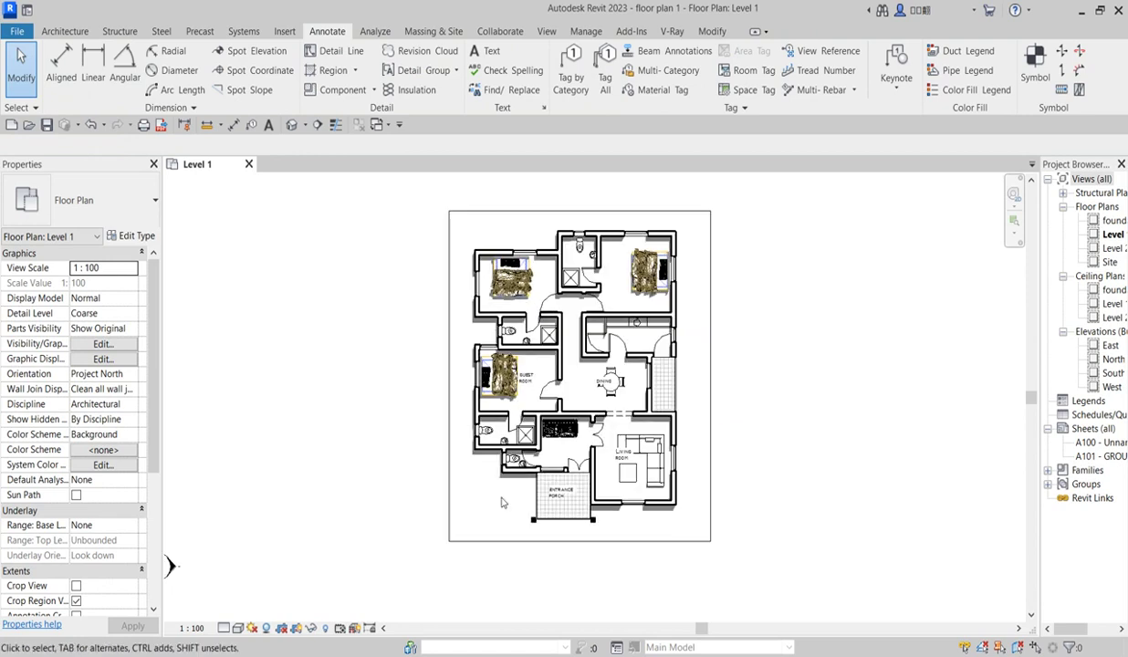
scroll(422, 371, down, 1)
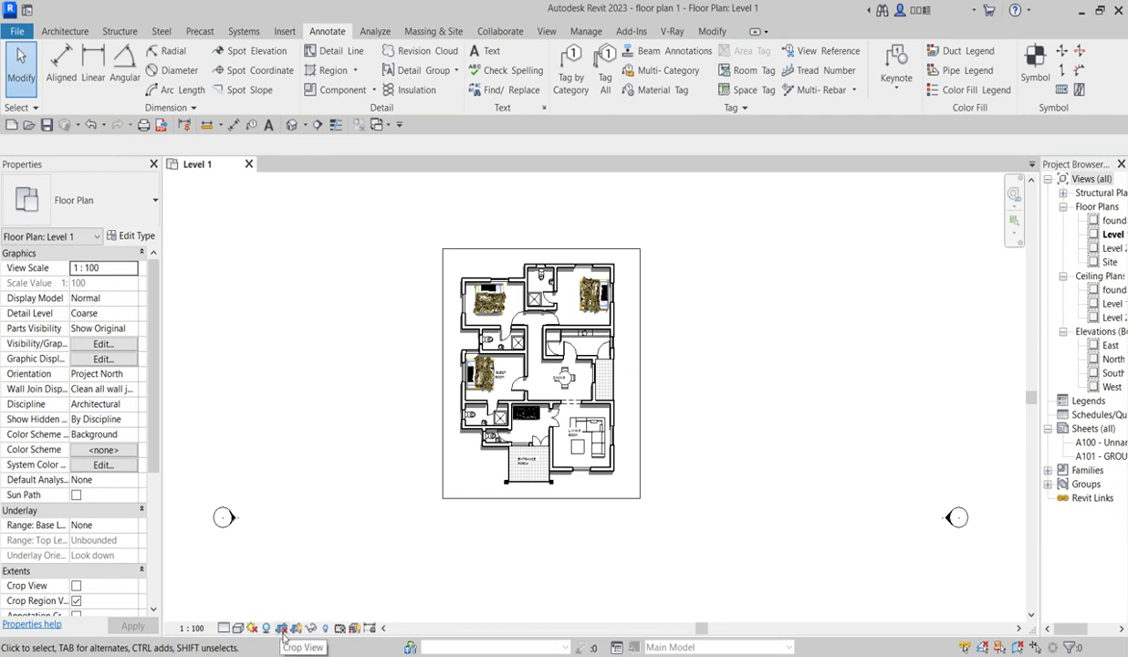
click(283, 628)
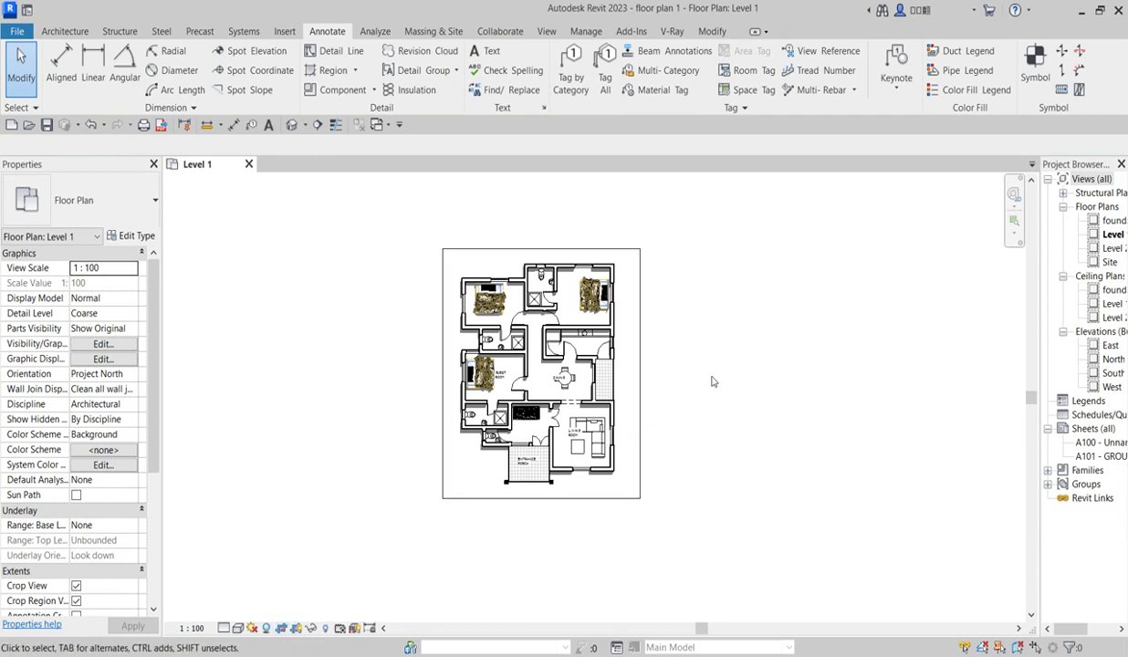
scroll(696, 408, down, 1)
scroll(711, 408, down, 1)
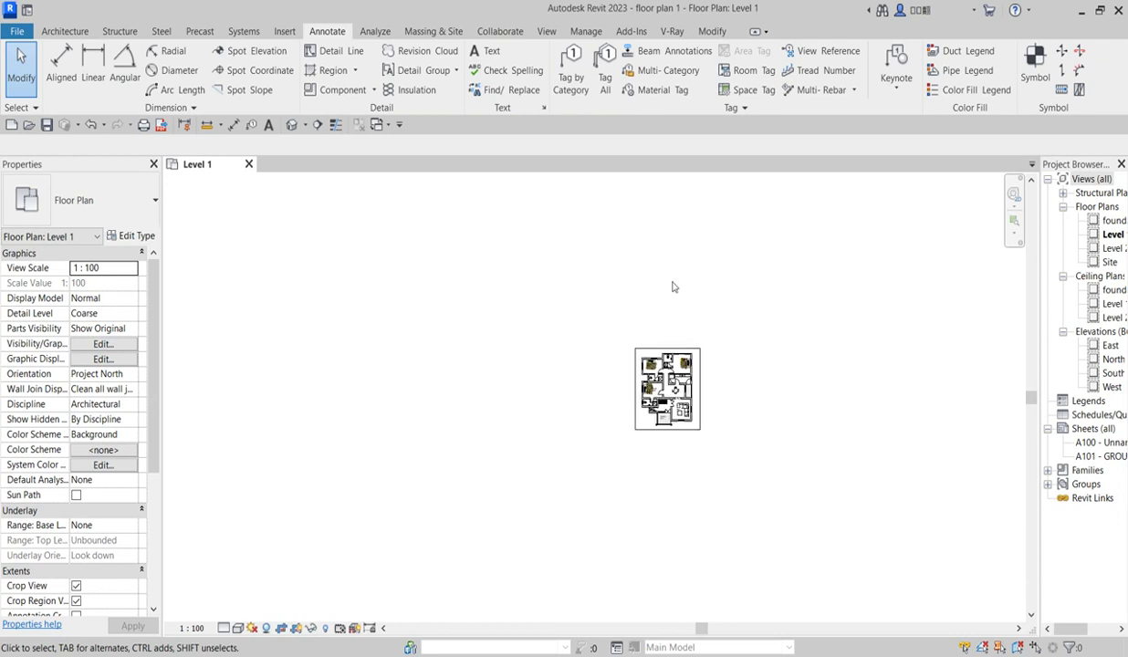
scroll(673, 286, up, 1)
scroll(489, 425, down, 1)
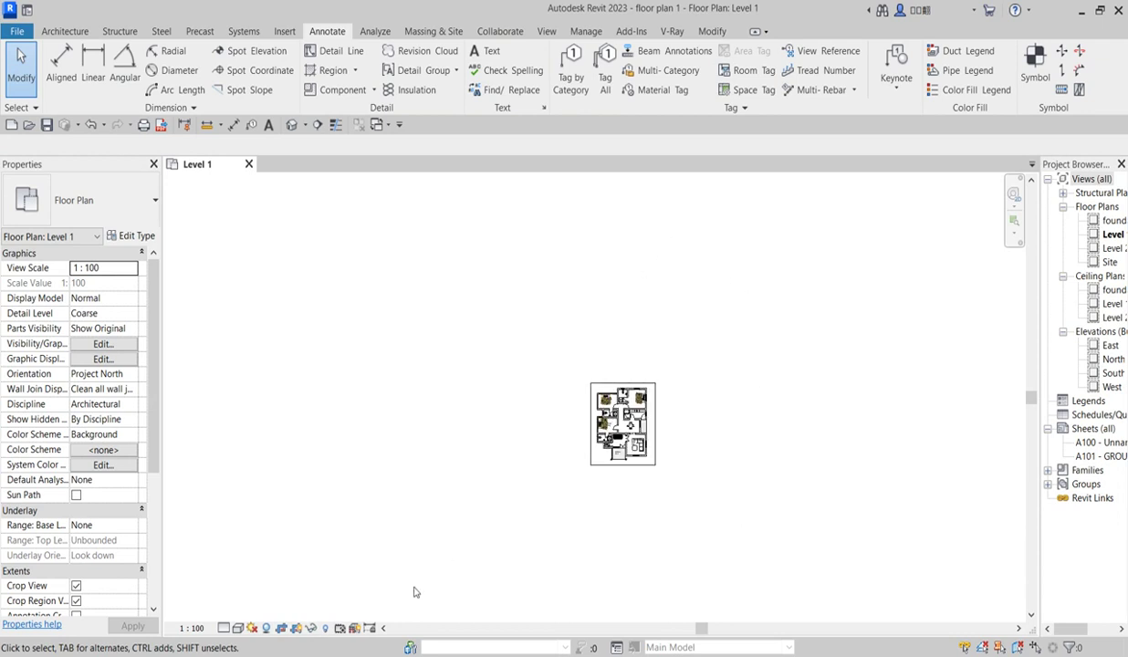
Step: Hide the crop region boundary and zoom the view to fit the cropped floor plan
click(295, 629)
right_click(629, 533)
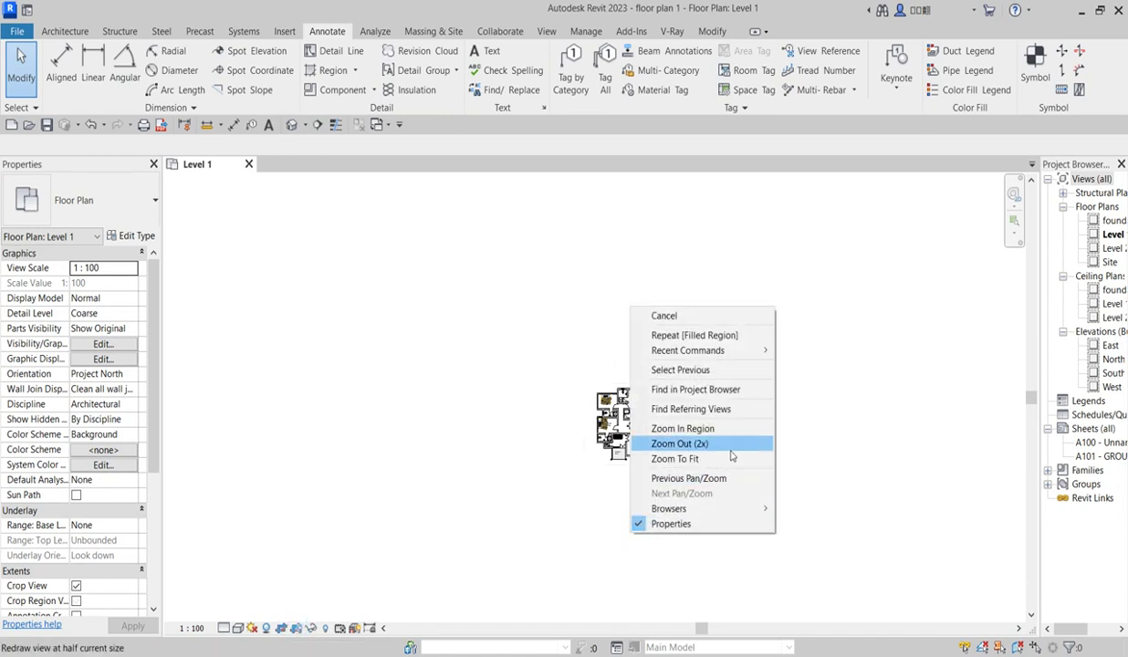
click(692, 456)
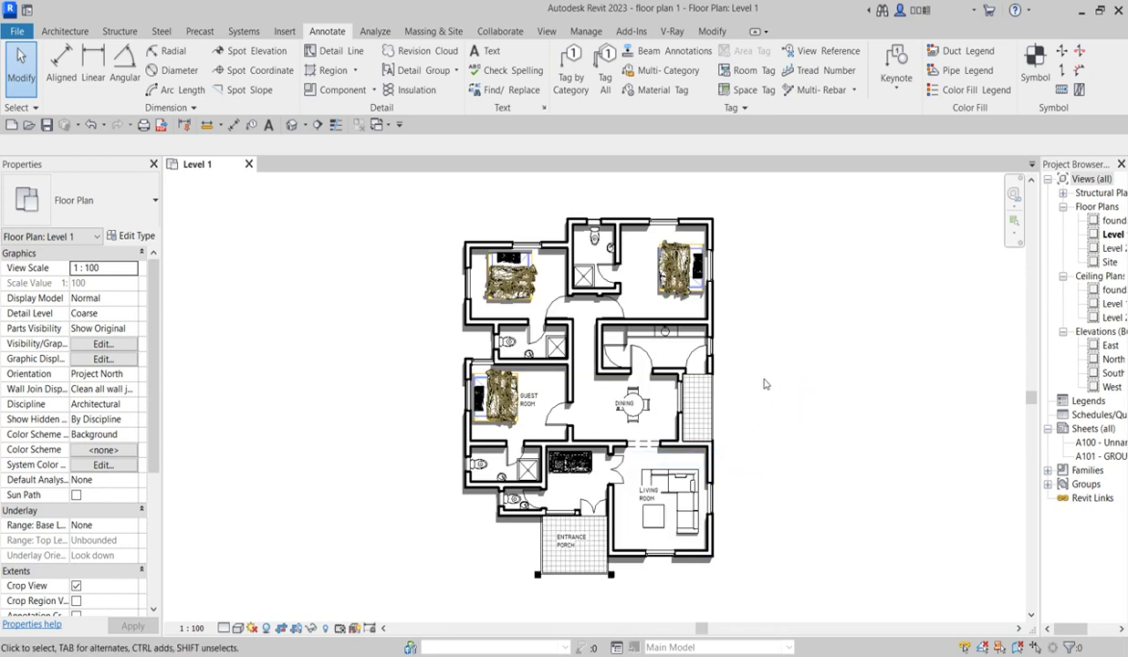
scroll(765, 384, down, 1)
scroll(766, 383, up, 2)
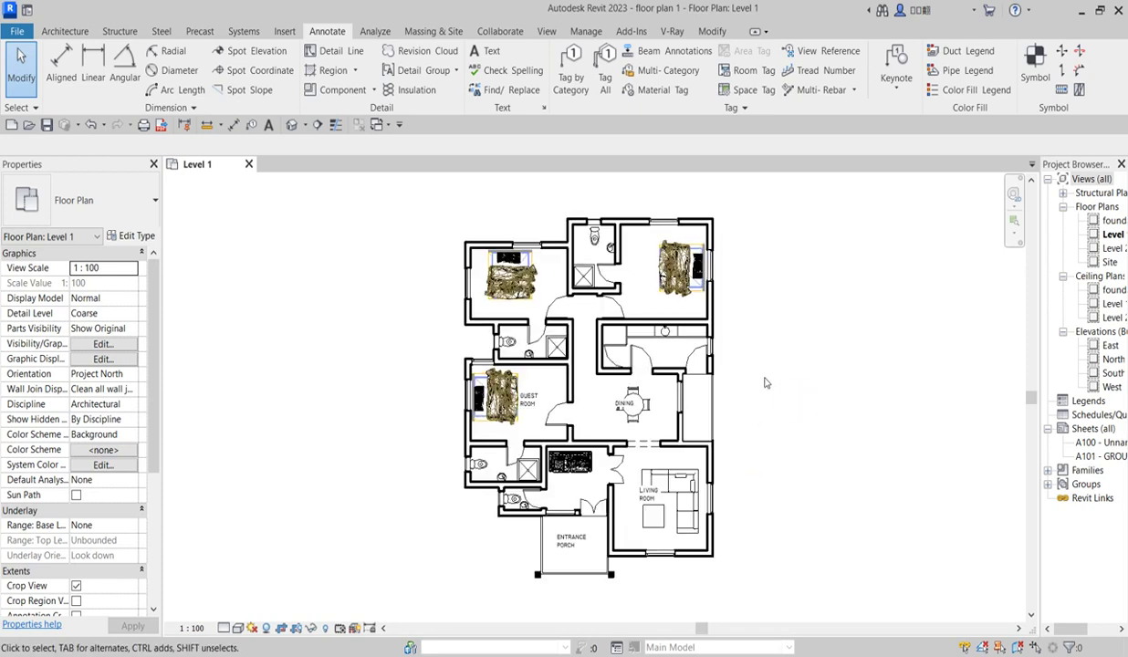
scroll(766, 383, down, 1)
right_click(766, 383)
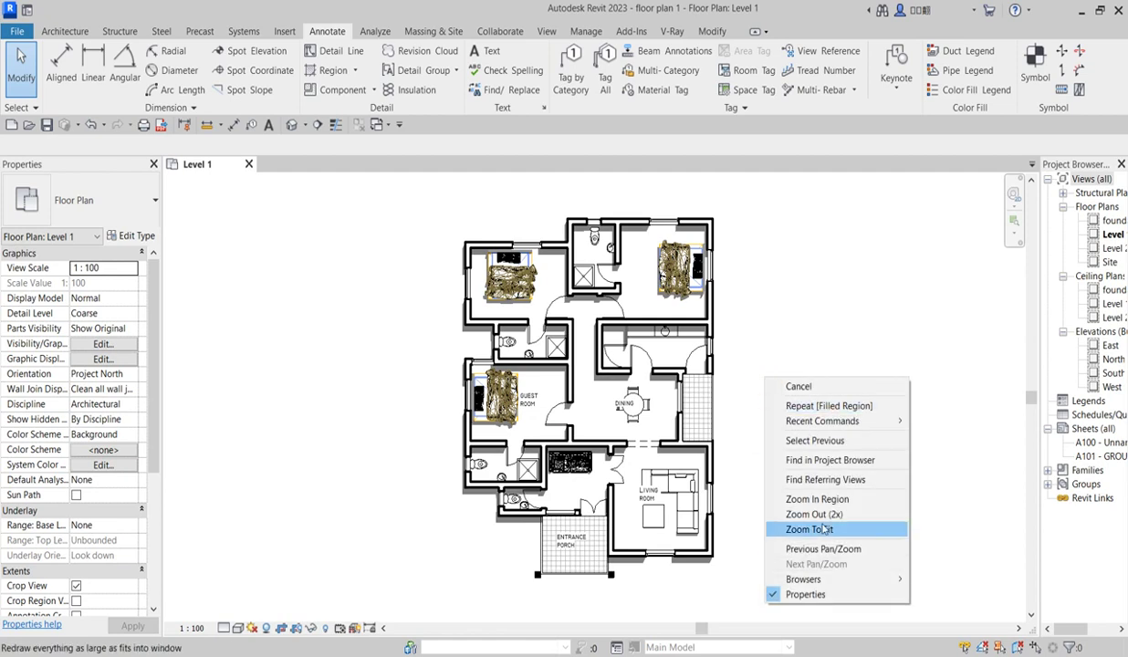
click(826, 529)
scroll(602, 256, up, 1)
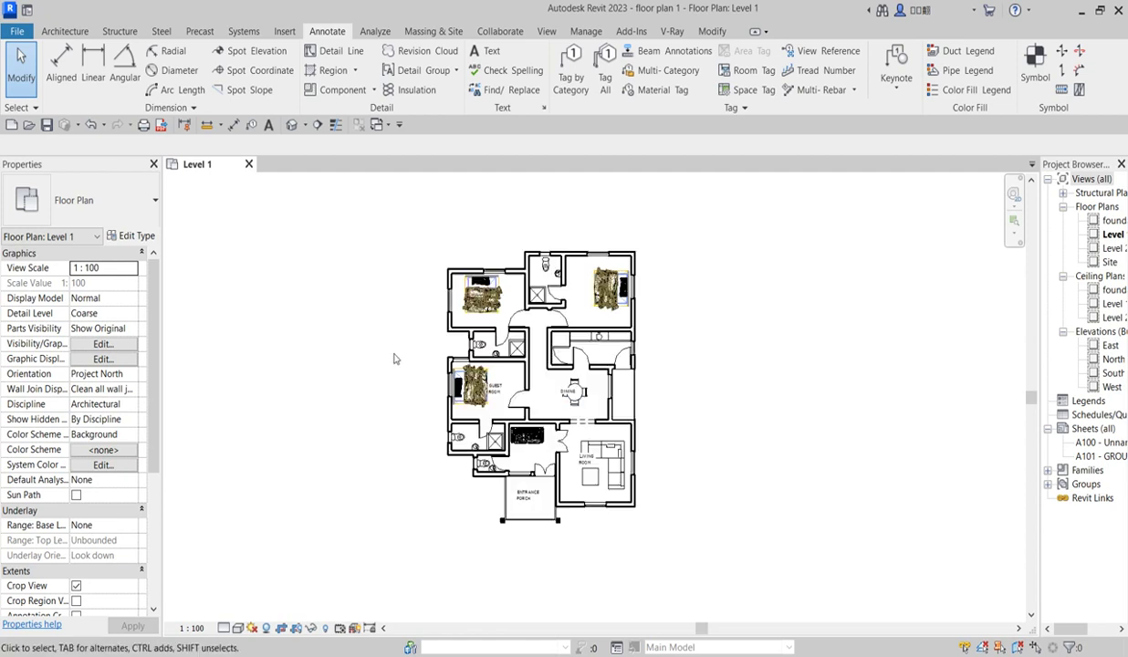
scroll(657, 238, down, 1)
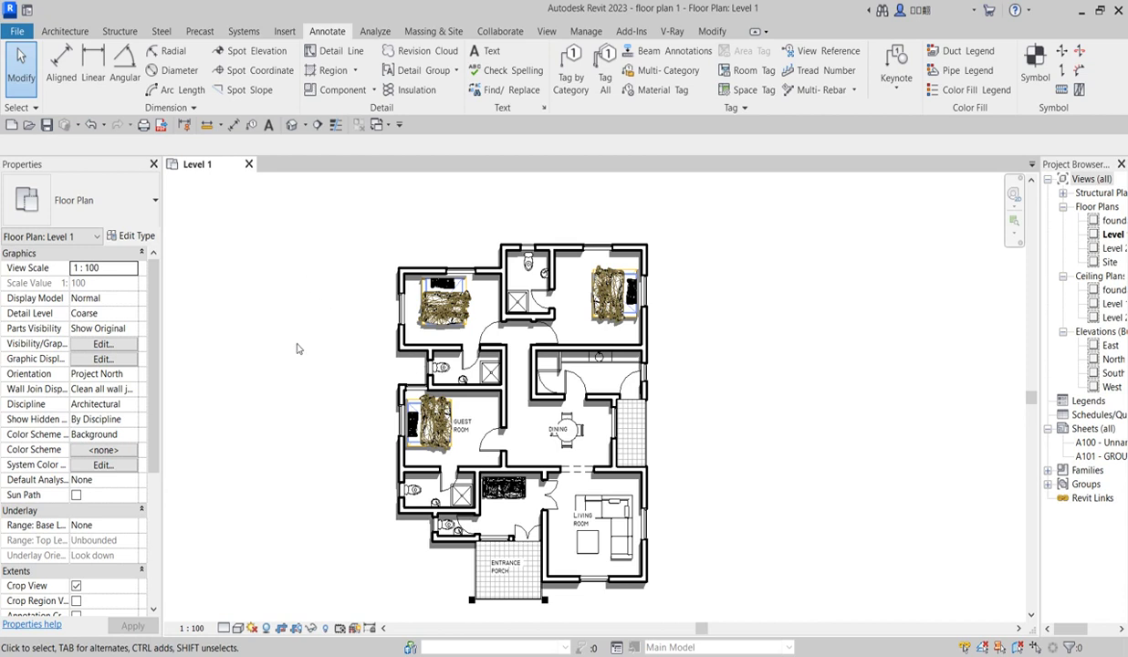
Step: Add an aligned dimension for the house's overall length, from the topmost exterior wall to the living room's bottom wall, placed beside the plan's right side
click(60, 68)
scroll(559, 254, up, 1)
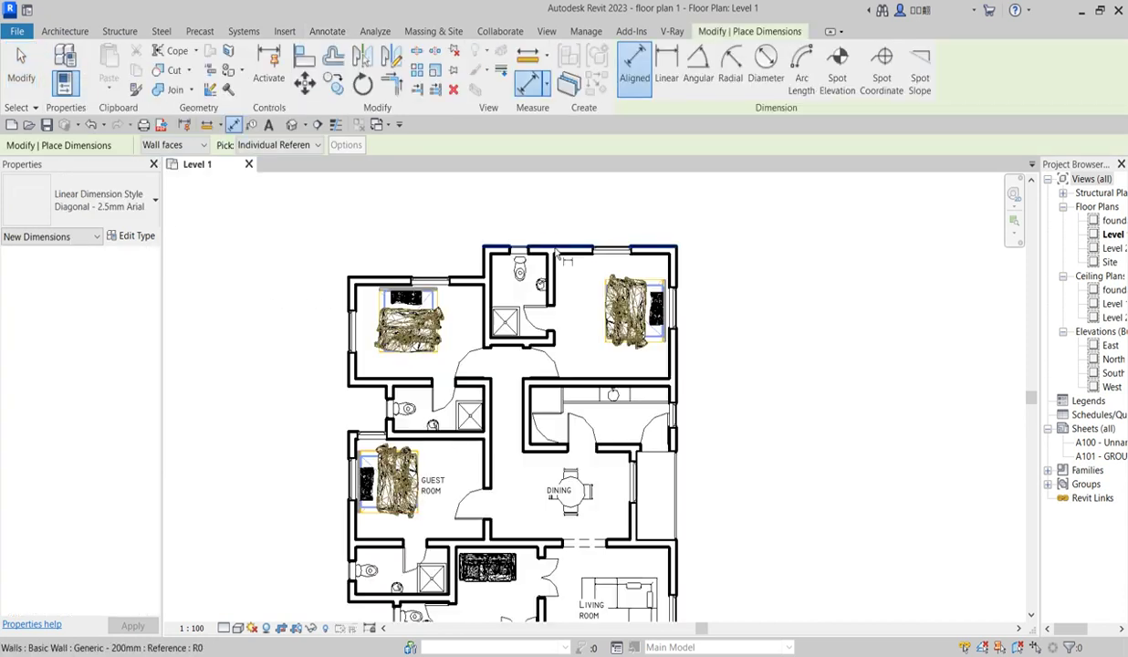
scroll(556, 251, up, 1)
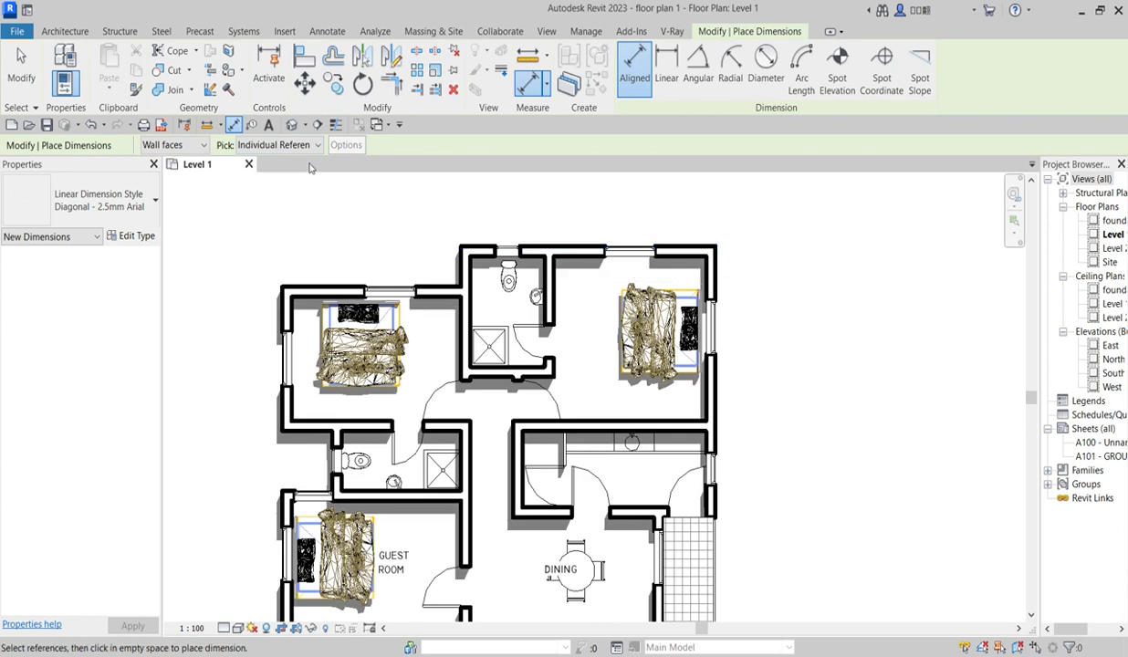
scroll(418, 221, down, 3)
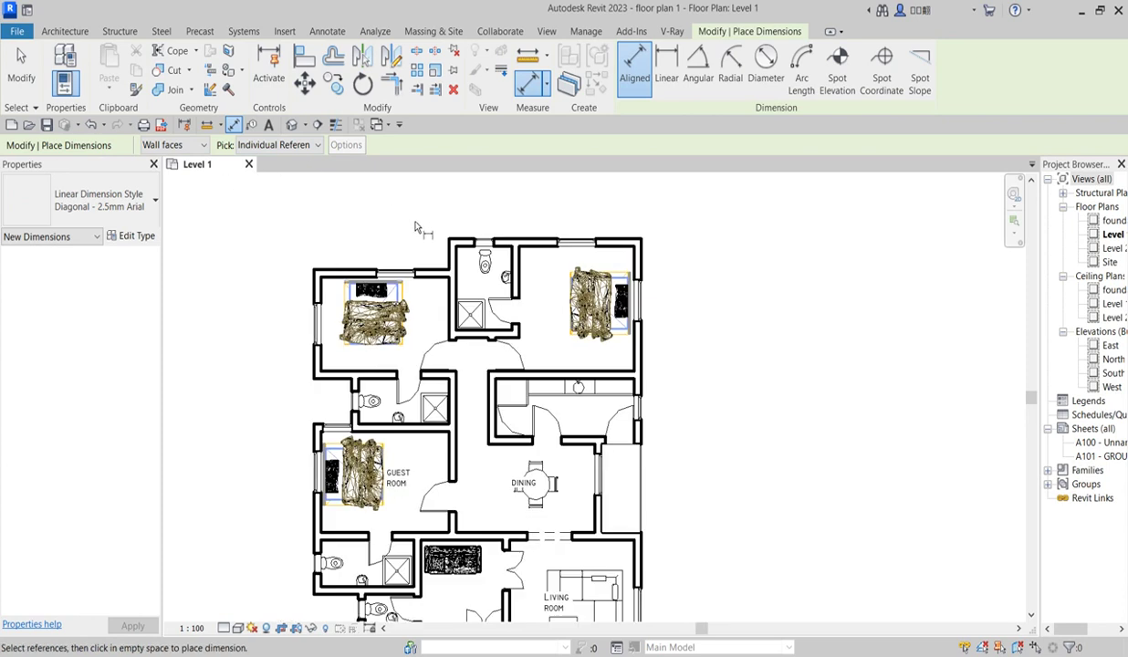
scroll(422, 285, up, 1)
scroll(422, 286, up, 1)
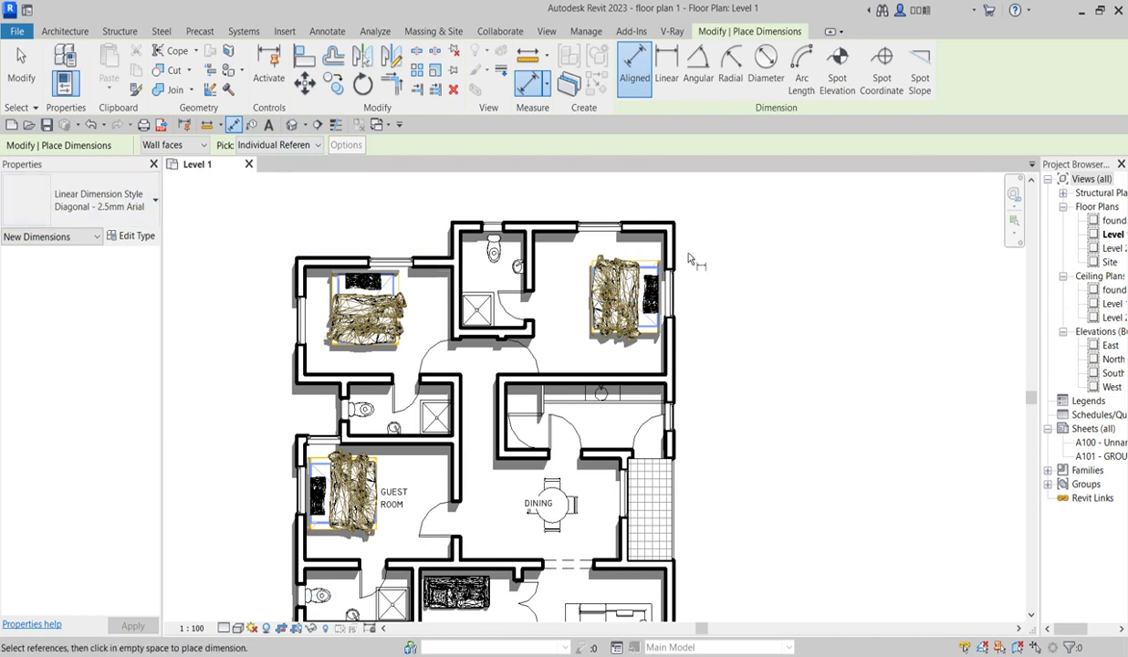
scroll(629, 233, down, 1)
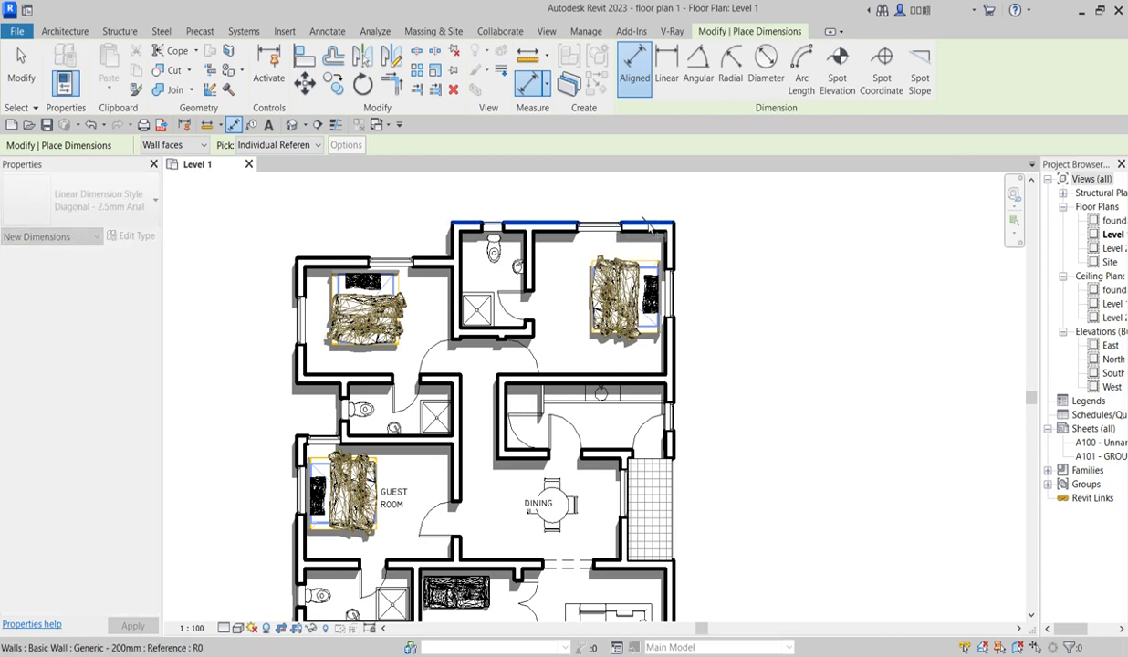
scroll(638, 228, down, 2)
scroll(664, 475, up, 3)
click(622, 514)
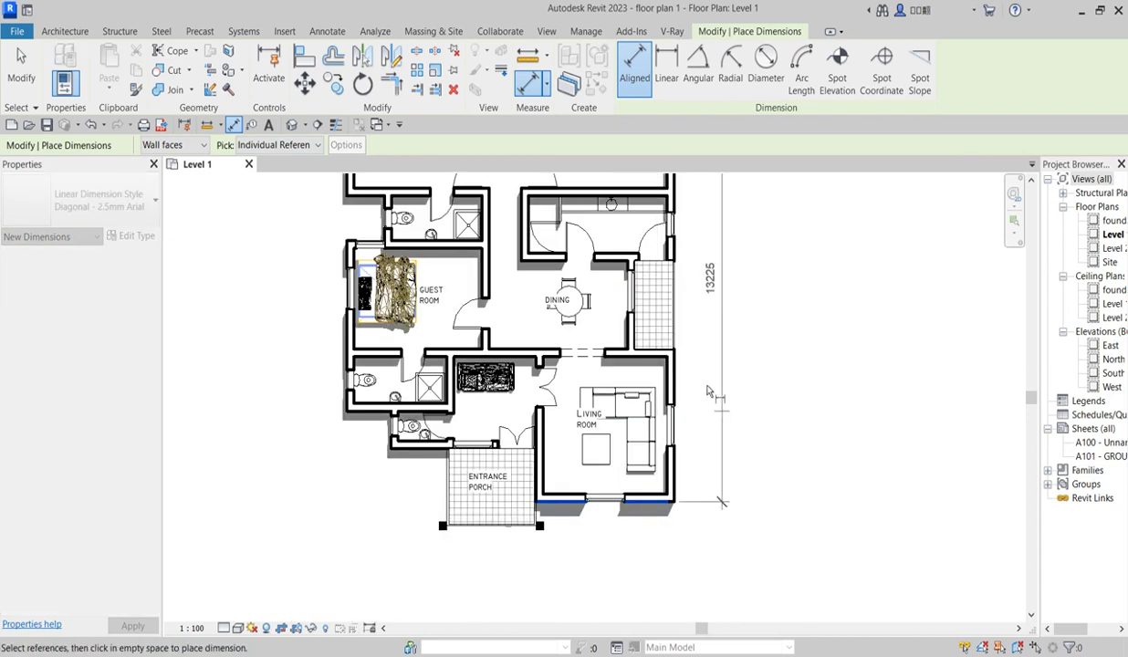
scroll(756, 362, down, 2)
scroll(756, 362, down, 1)
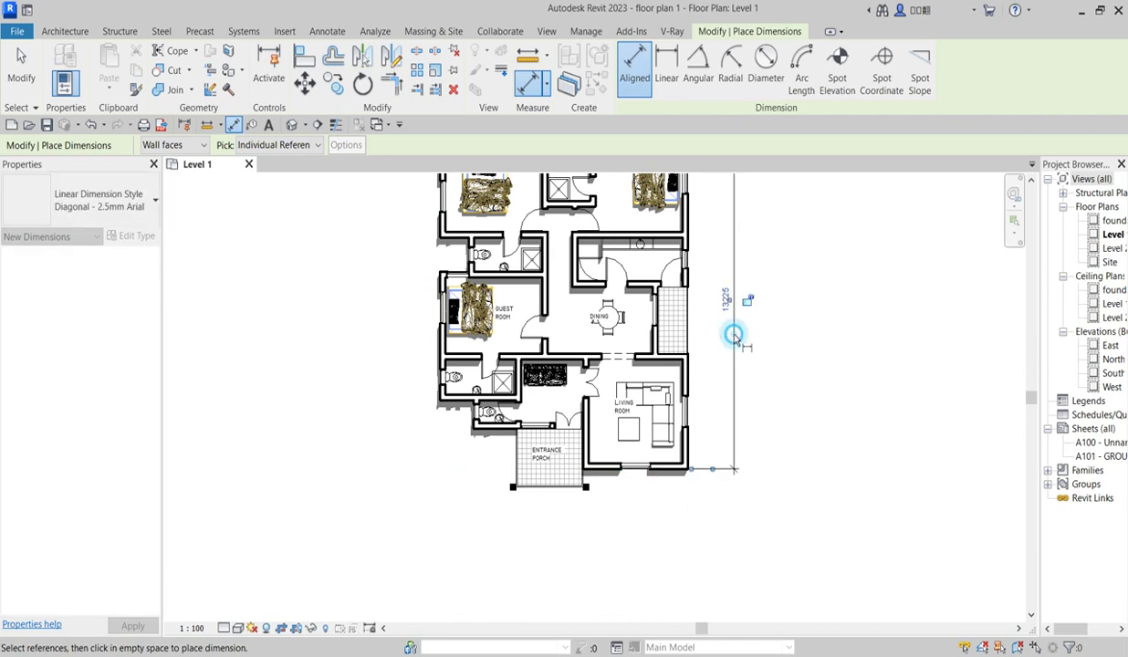
click(750, 468)
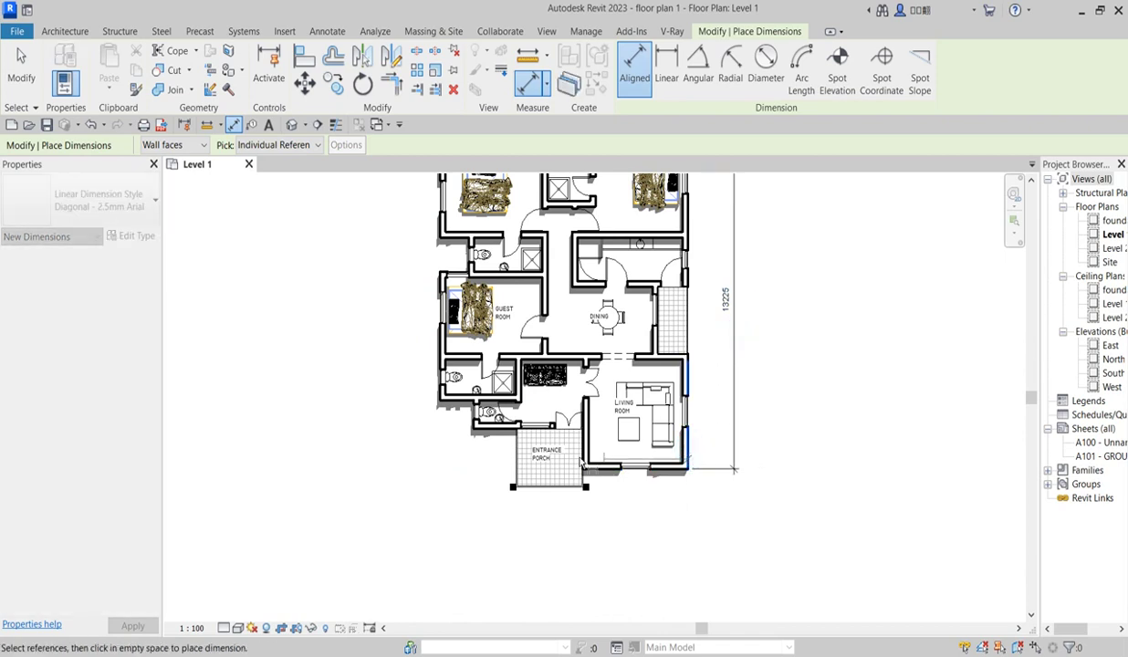
Step: Add an aligned dimension string below the plan across the living room's side walls, the entrance porch's left edge, and the WC and guest bathroom's outer walls
scroll(573, 449, up, 2)
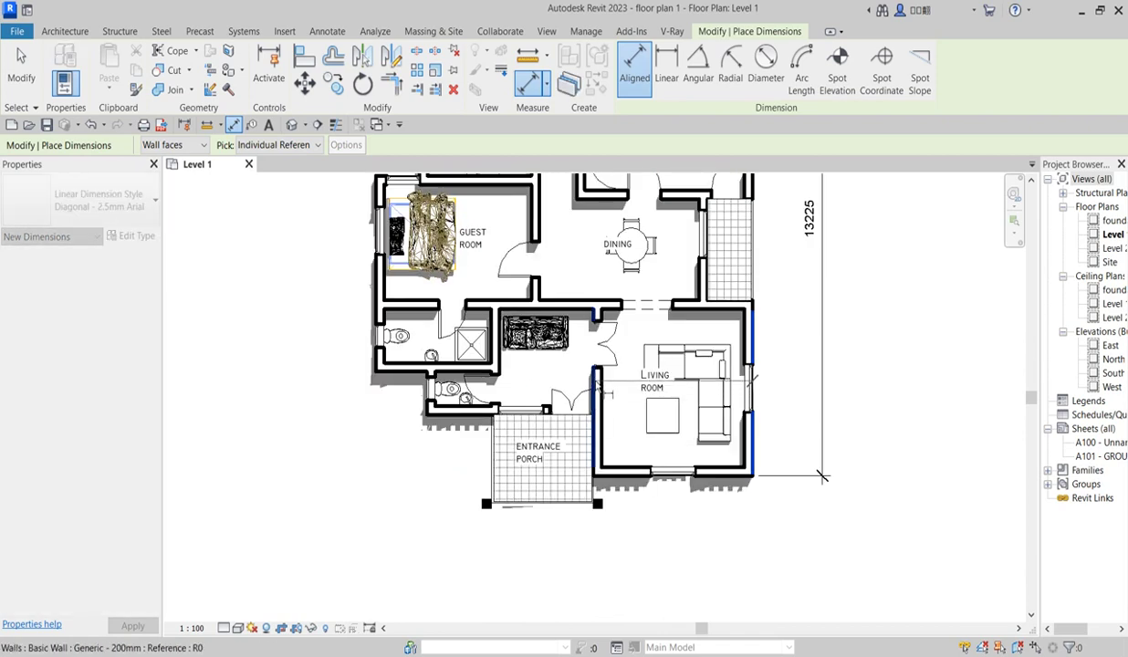
click(595, 385)
scroll(447, 413, up, 3)
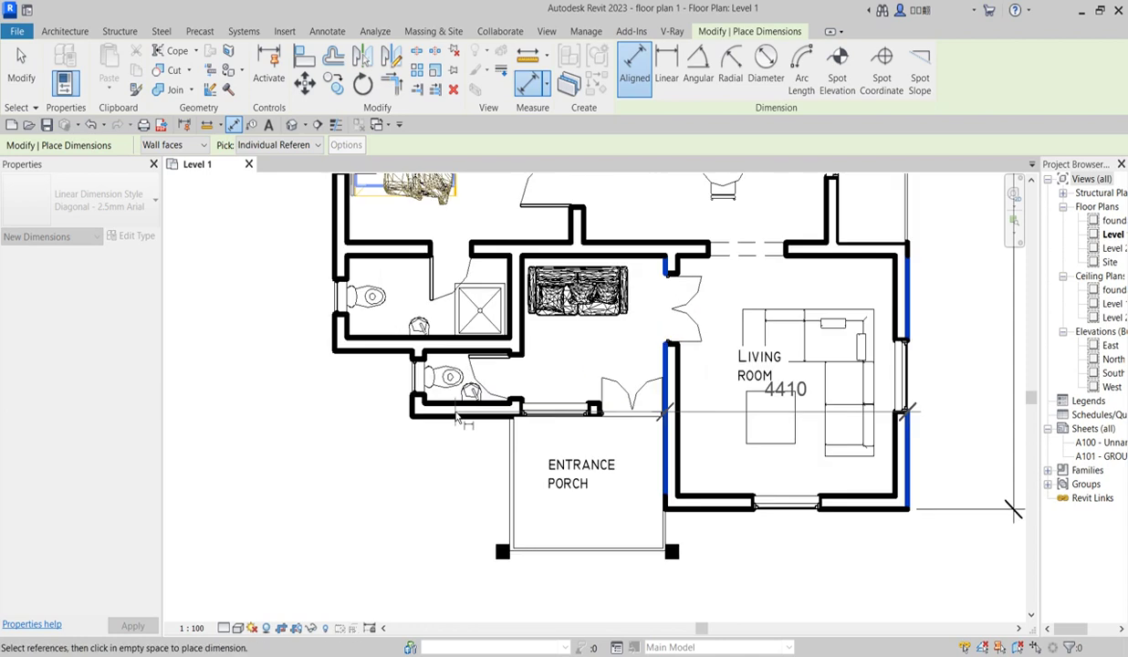
click(408, 394)
click(311, 322)
scroll(347, 488, down, 2)
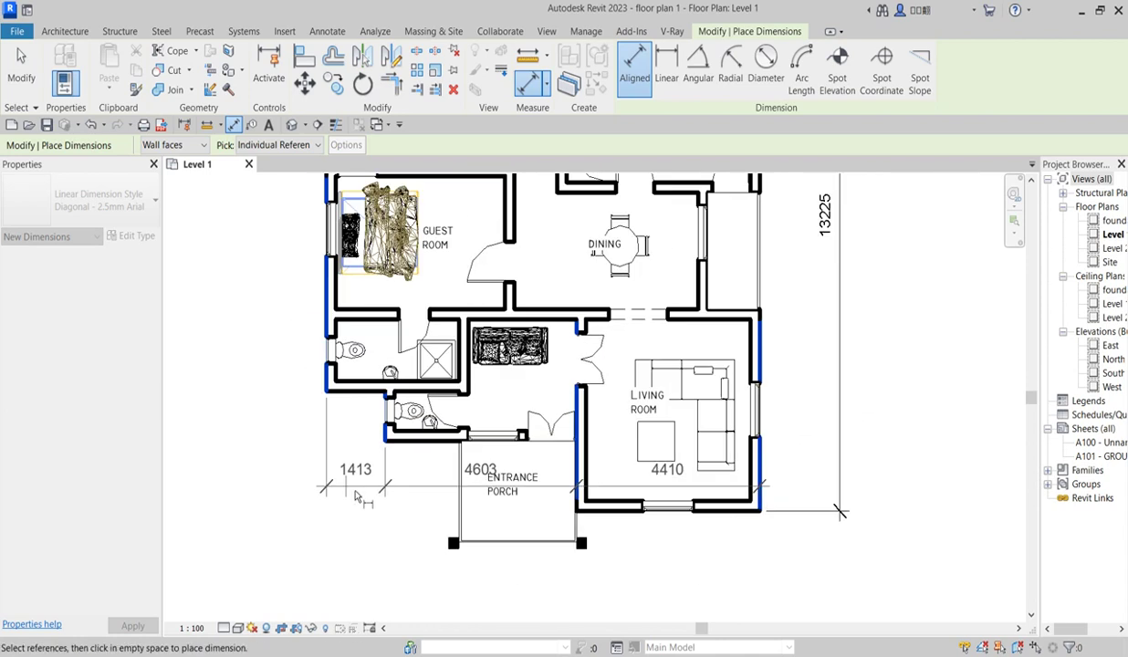
click(454, 513)
scroll(454, 515, down, 5)
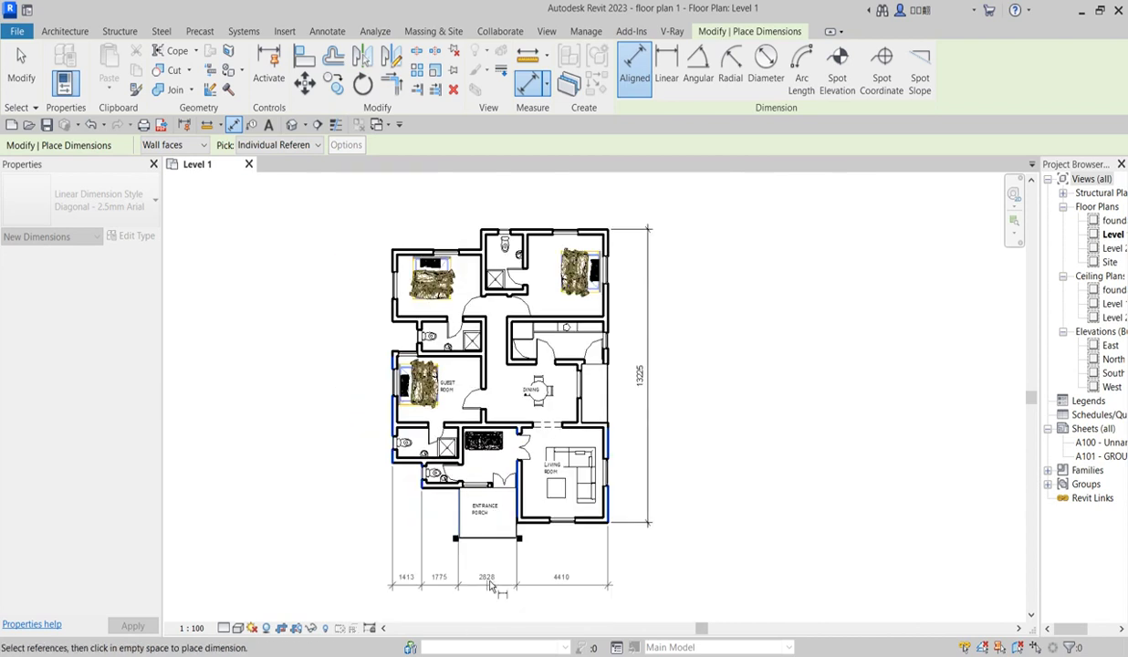
click(488, 575)
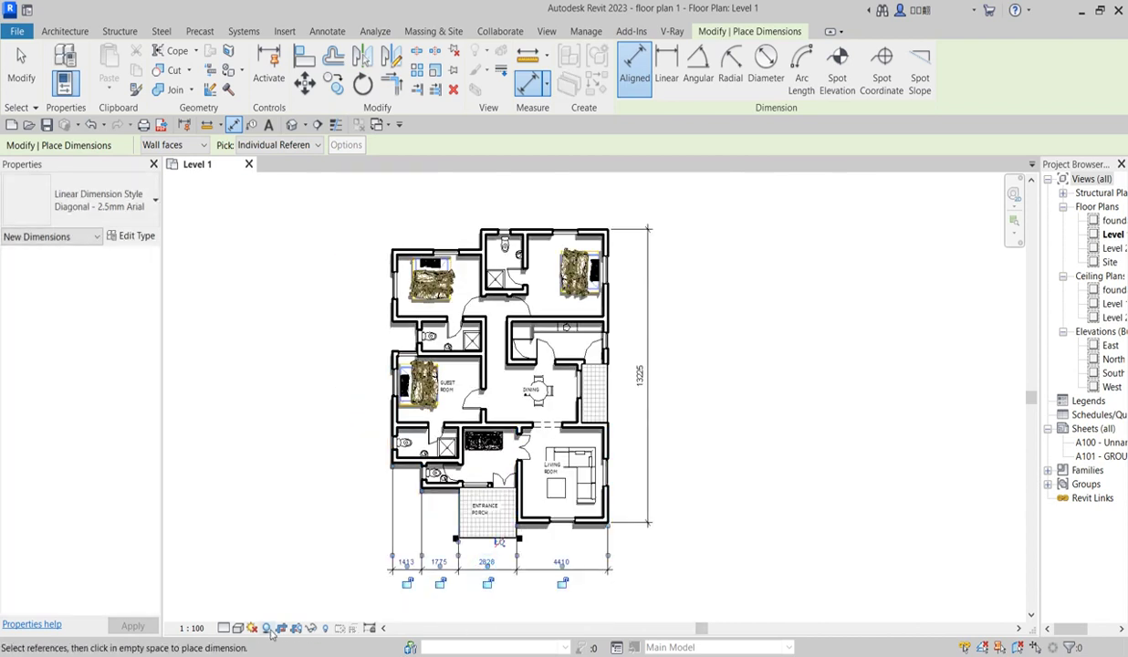
Step: Turn off shadows in the Level 1 view and end the Aligned dimension command
scroll(554, 347, down, 2)
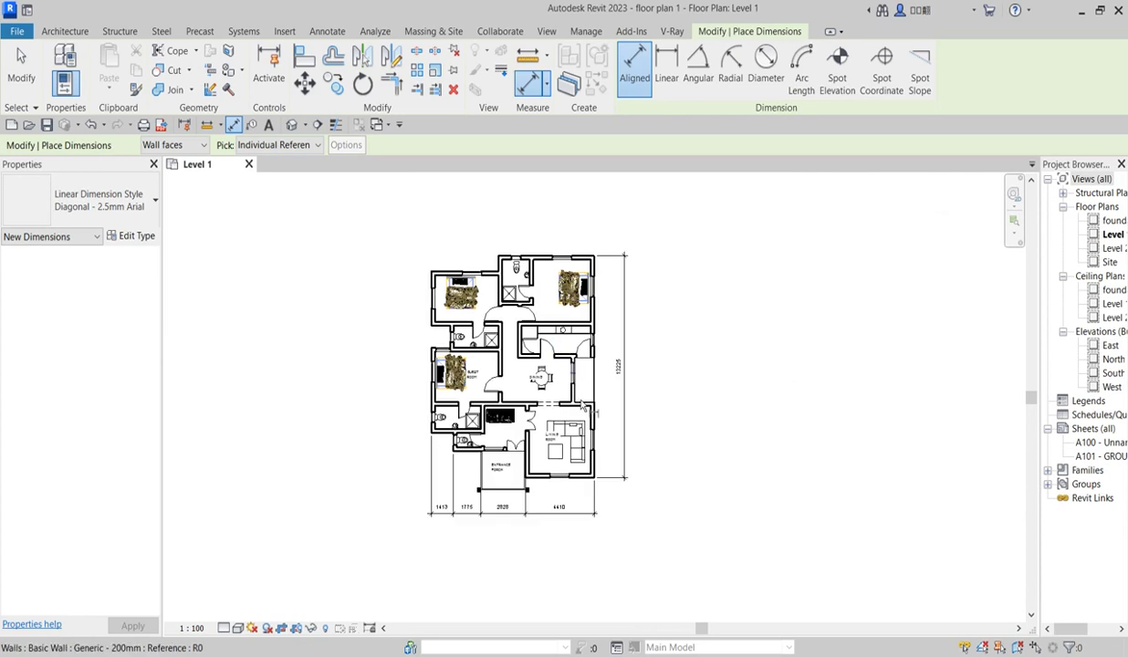
scroll(554, 353, up, 3)
right_click(675, 340)
click(698, 355)
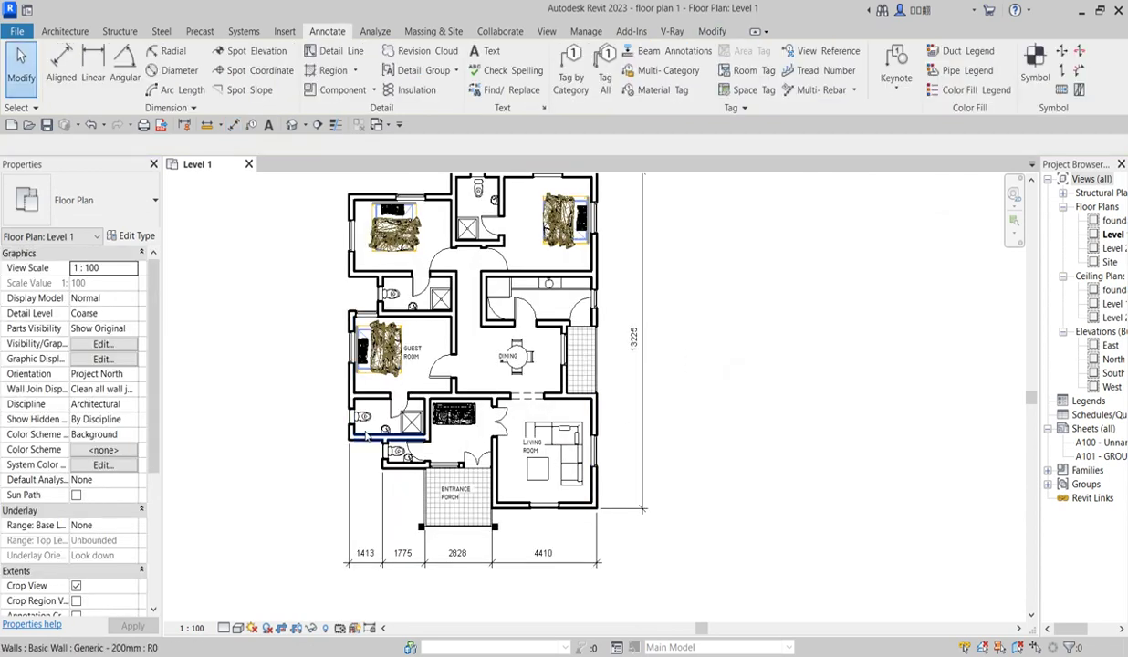
scroll(345, 489, down, 1)
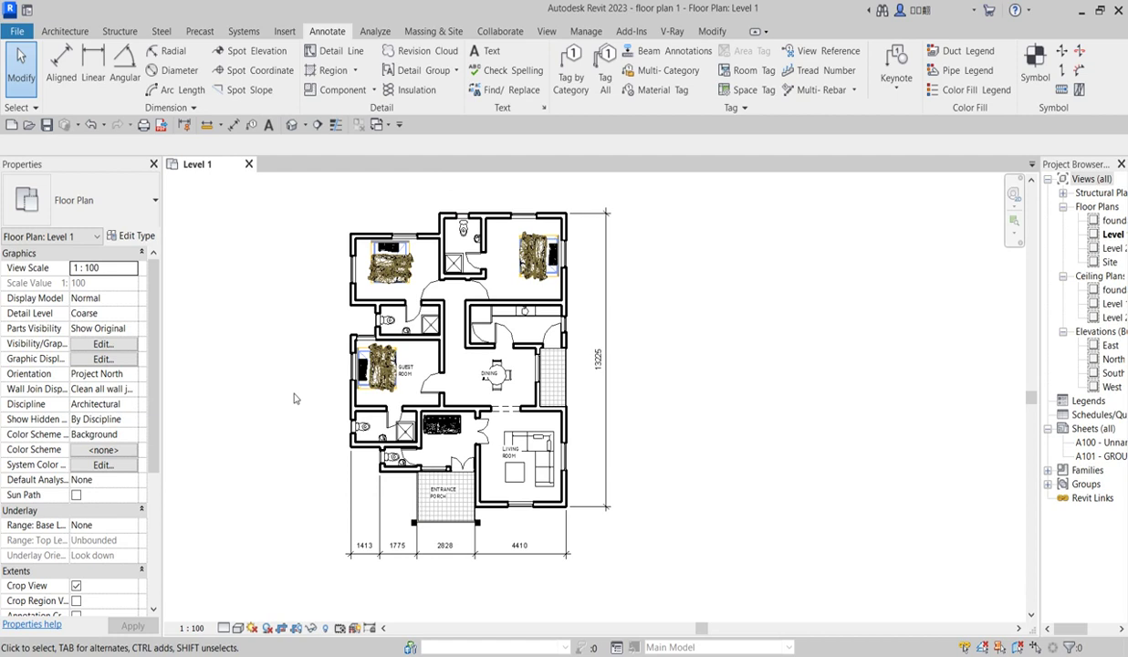
Step: Set the Aligned dimension to pick Entire Walls, and try it on the upper-left bedroom's top wall without placing the dimension
click(601, 260)
click(571, 83)
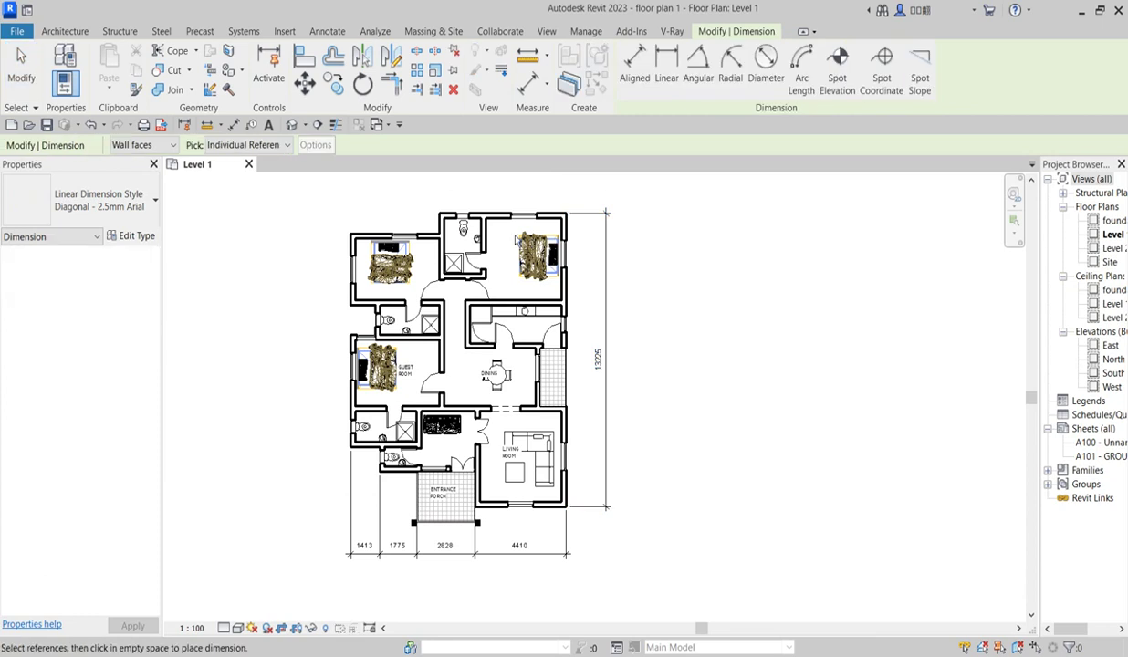
click(283, 149)
click(242, 174)
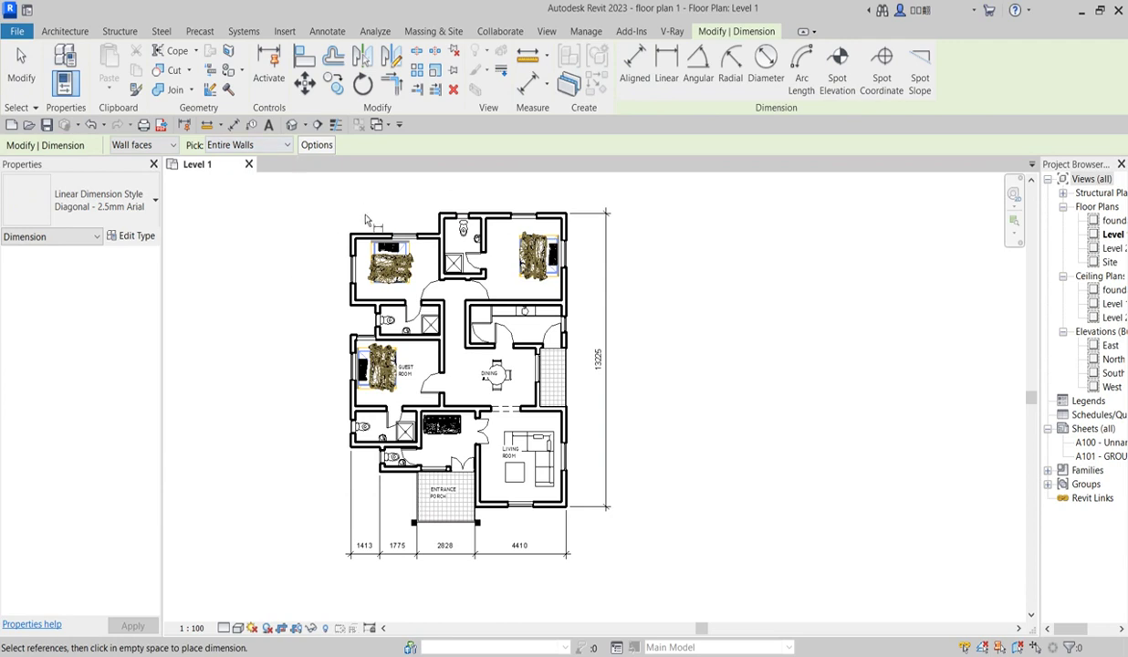
click(352, 239)
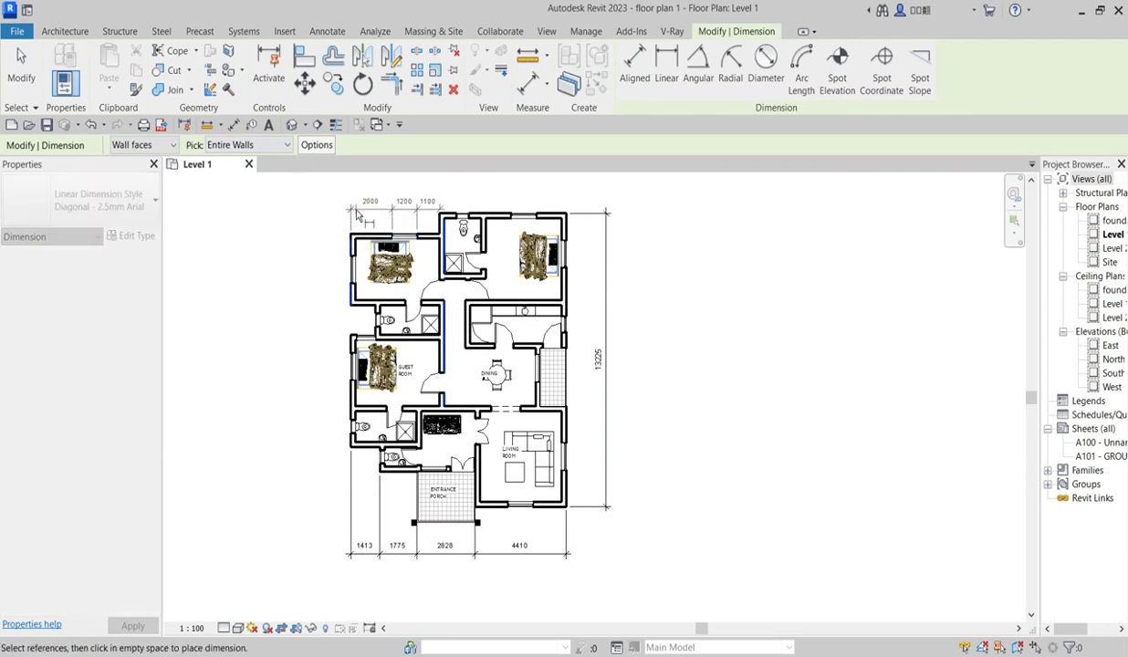
key(Escape)
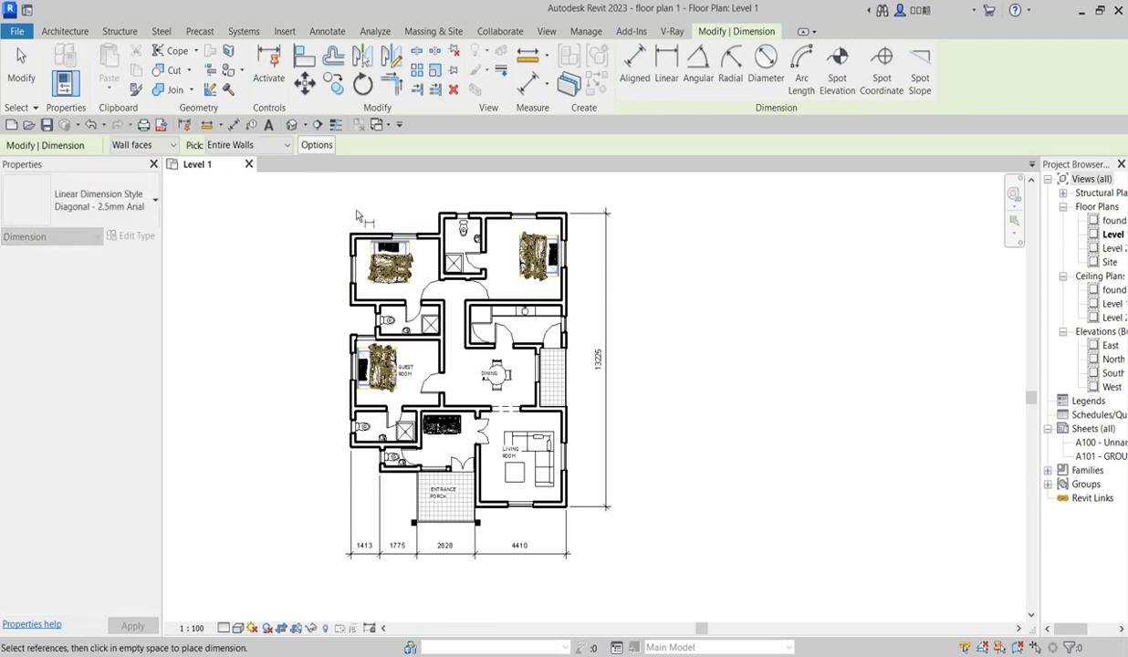
Step: Turn off Openings in the auto dimension options and try dimensioning the upper-left bedroom's top wall
click(316, 146)
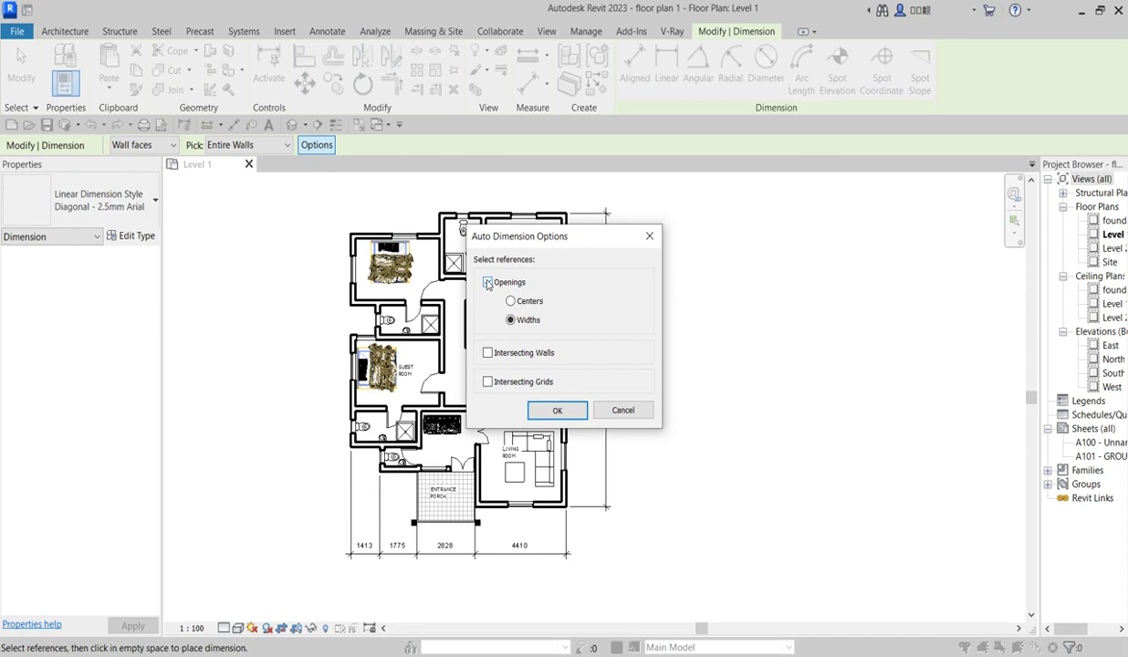
click(487, 283)
click(538, 407)
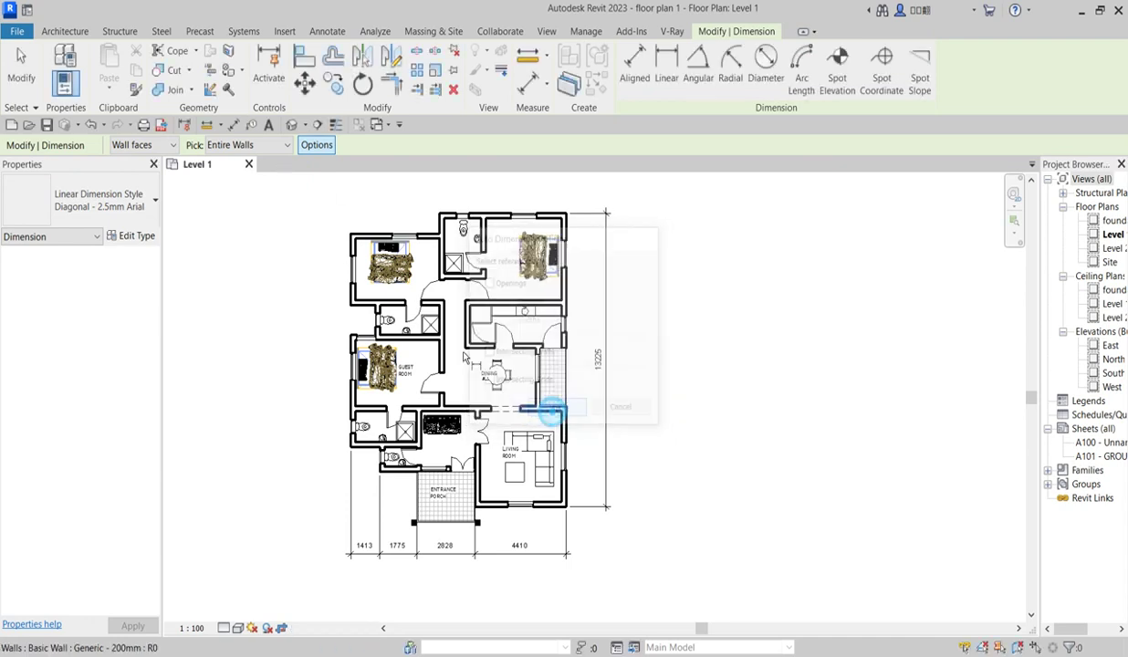
click(370, 235)
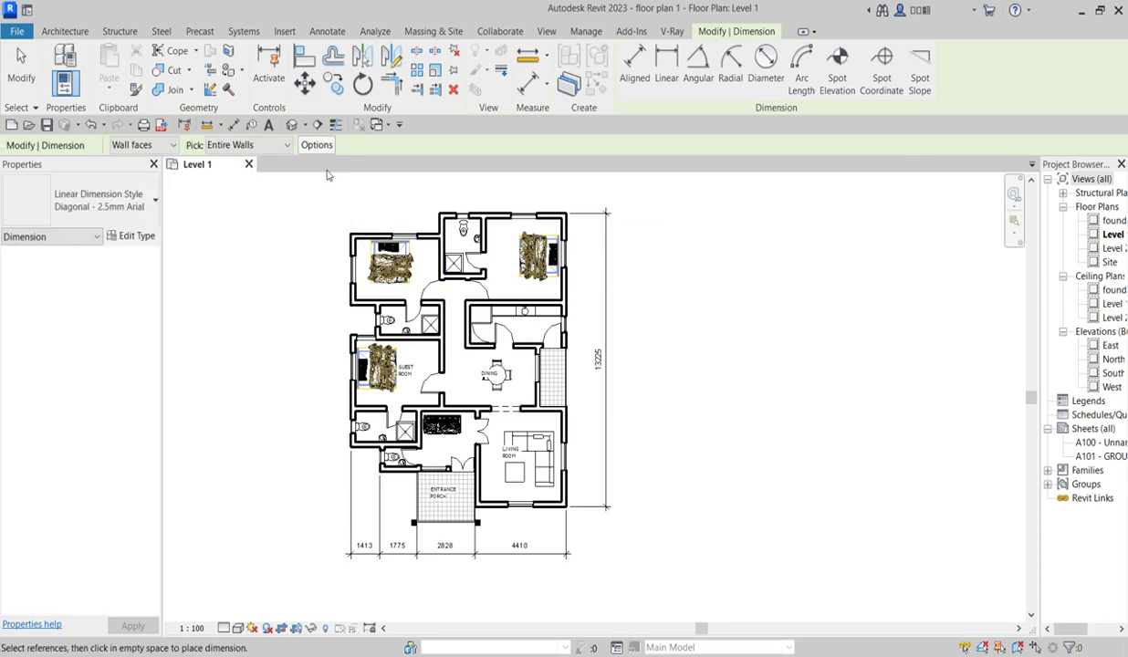
Step: Turn on Openings with Widths for automatic dimensions, and dimension the upper-left bedroom's top wall above the plan
click(316, 144)
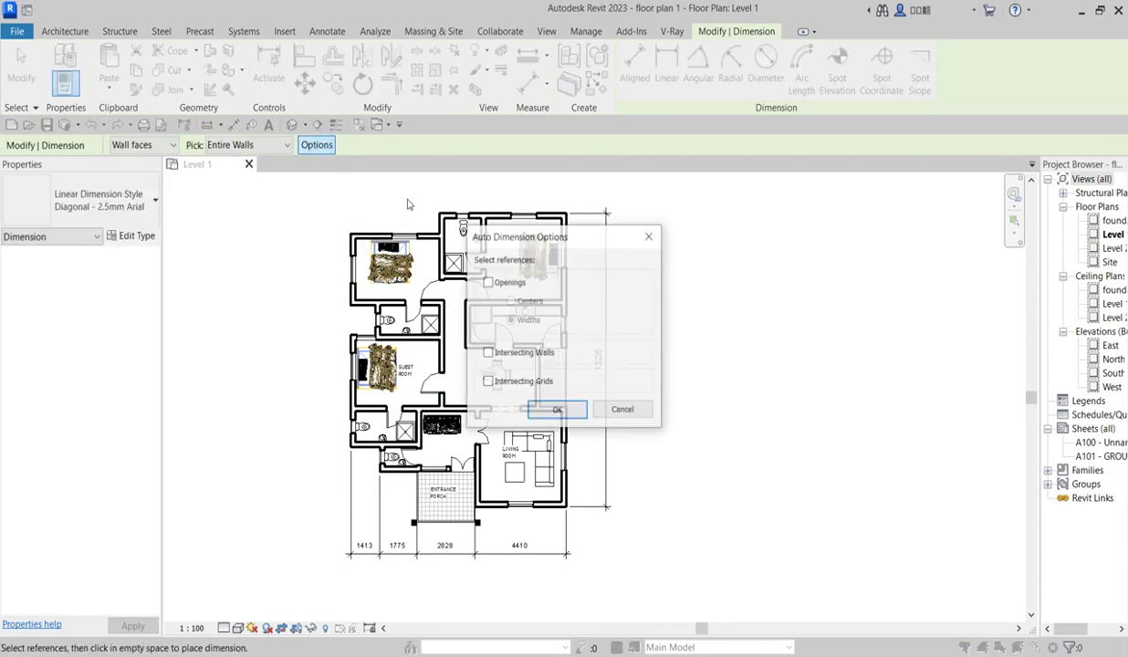
click(488, 283)
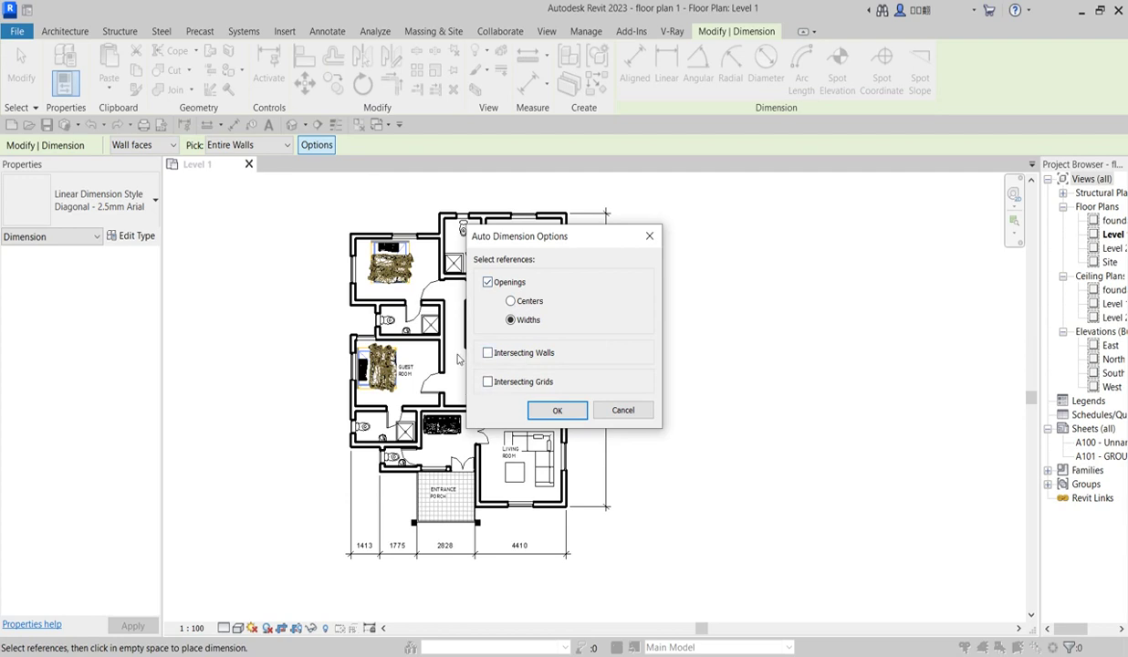
click(557, 411)
scroll(372, 230, up, 2)
click(372, 239)
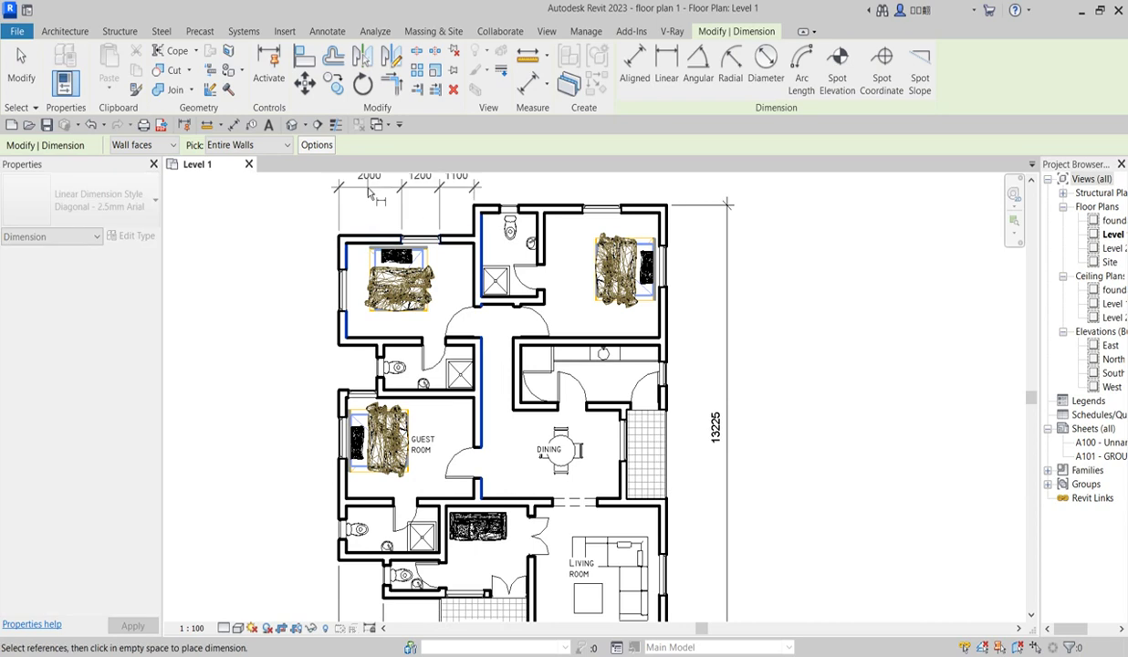
click(411, 179)
Step: Dimension the top exterior wall of the upper-right bedroom and its bathroom, including the window widths, above the plan
click(547, 220)
click(547, 217)
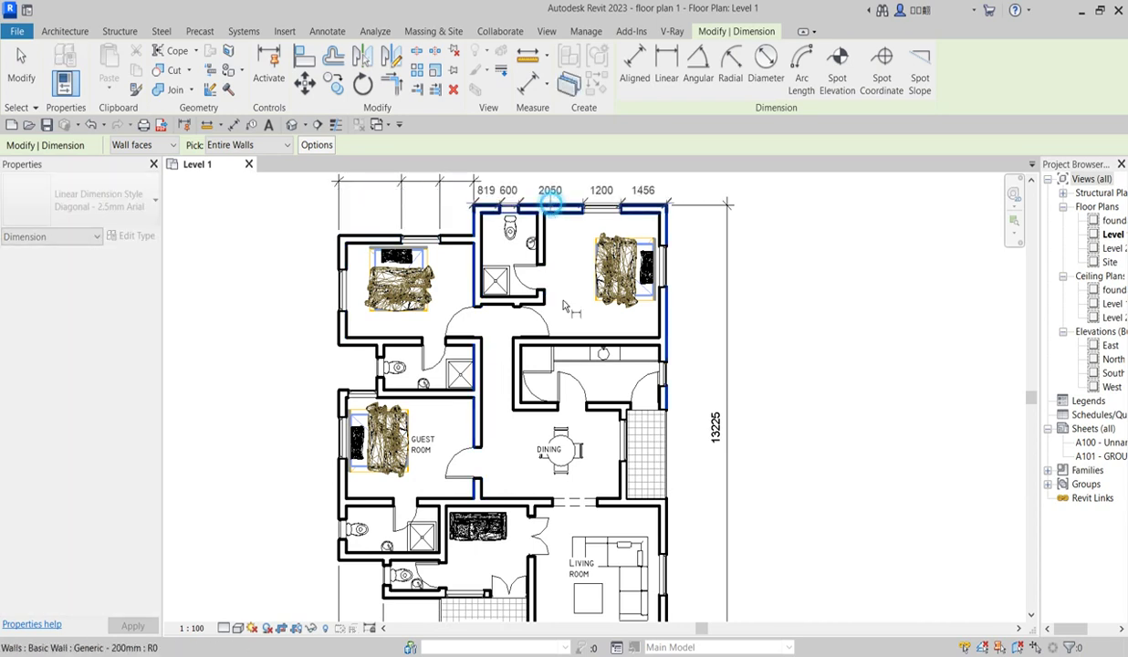
scroll(546, 217, down, 3)
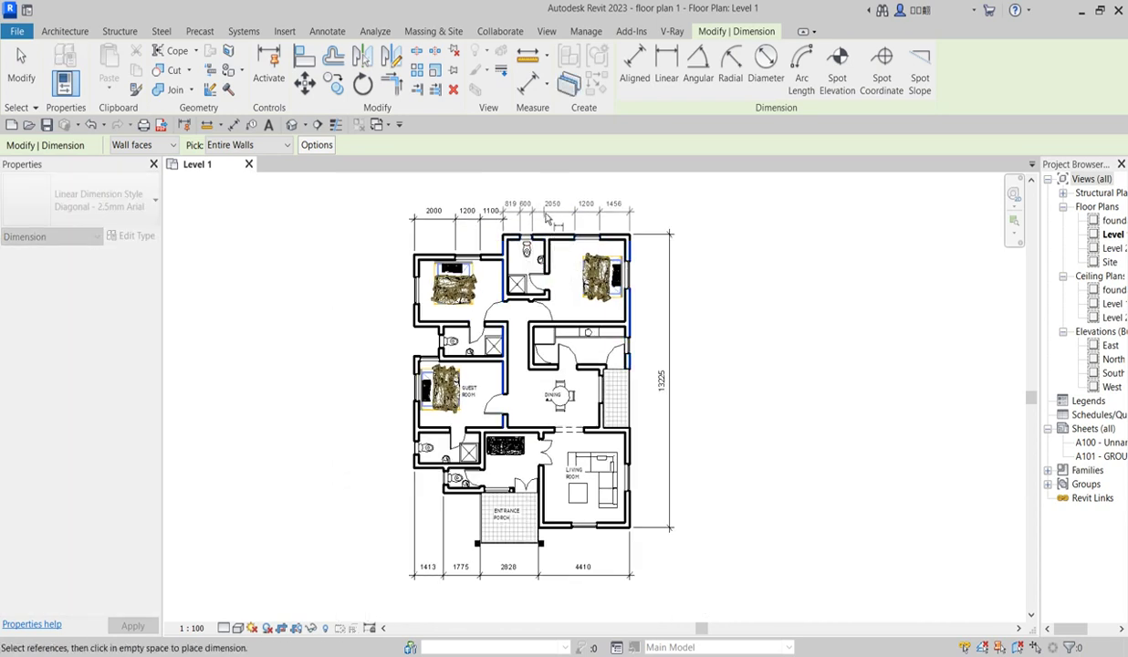
scroll(439, 383, up, 2)
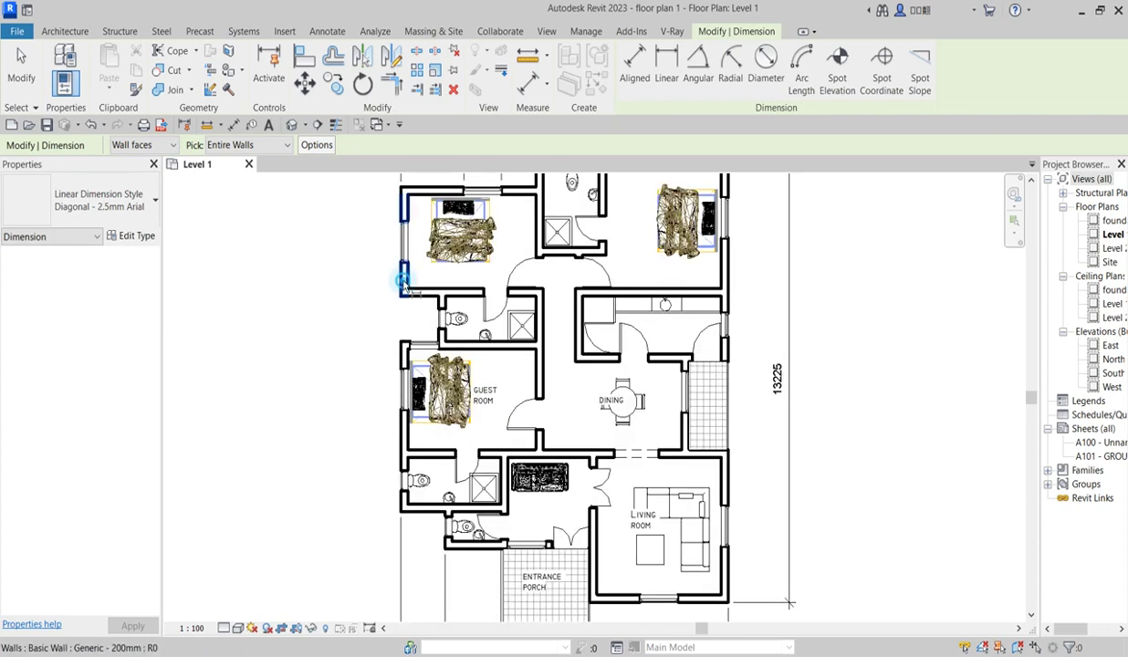
Step: Dimension the left exterior walls of the upper-left bedroom, guest room and the bathroom between them, window widths included, in one line left of the plan
click(402, 273)
click(330, 242)
click(401, 363)
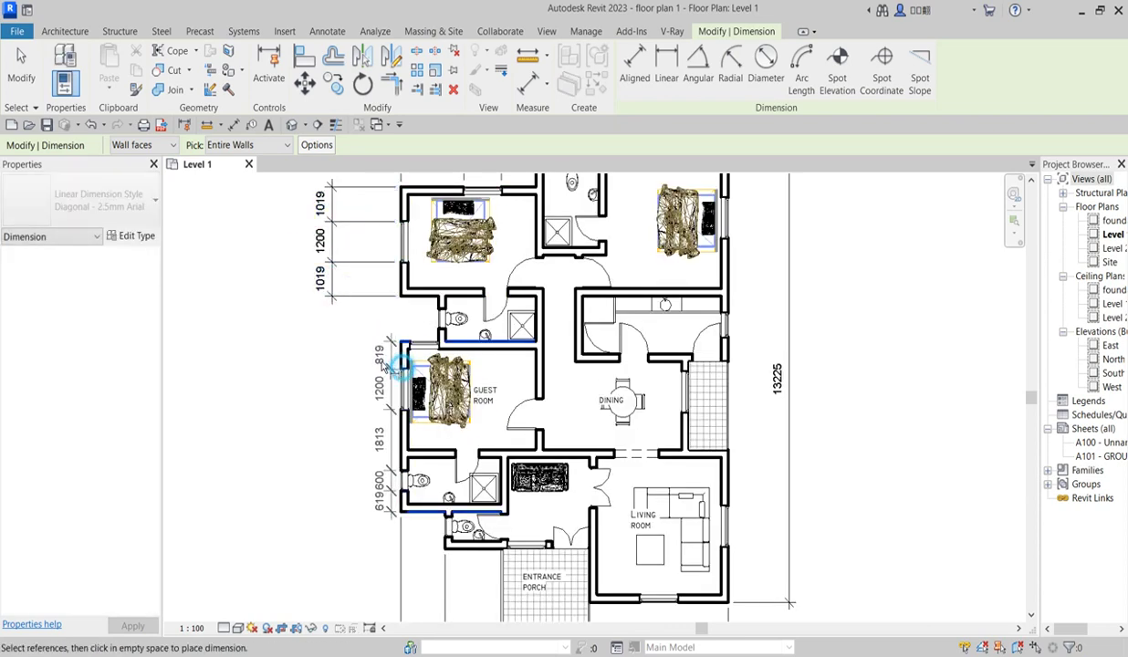
click(337, 356)
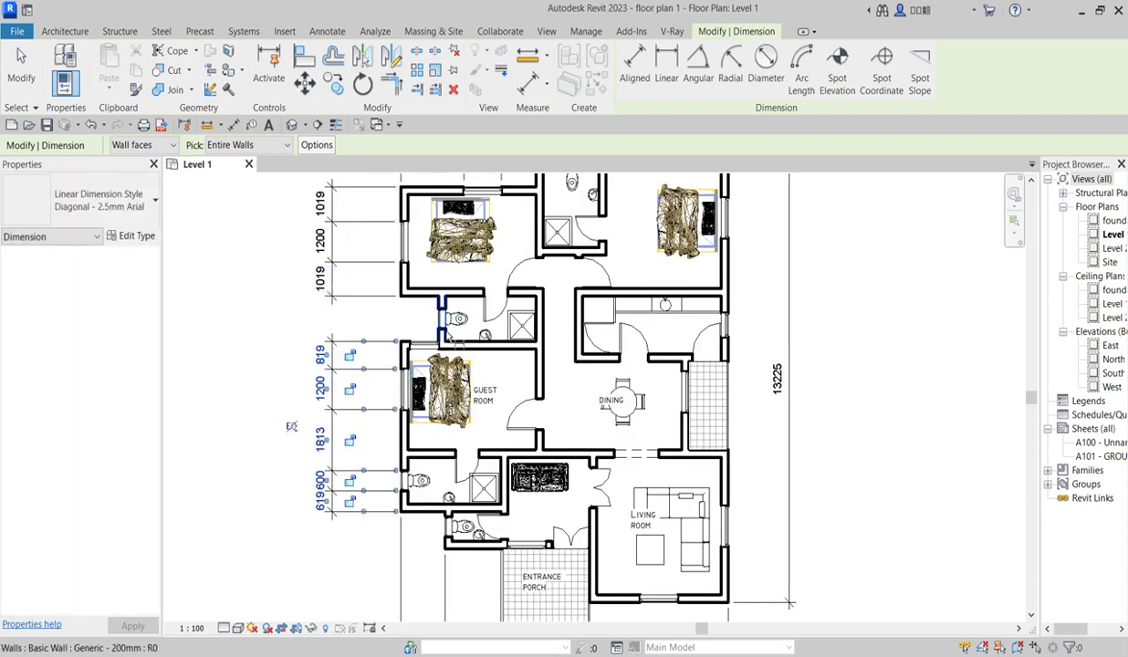
click(441, 319)
click(337, 316)
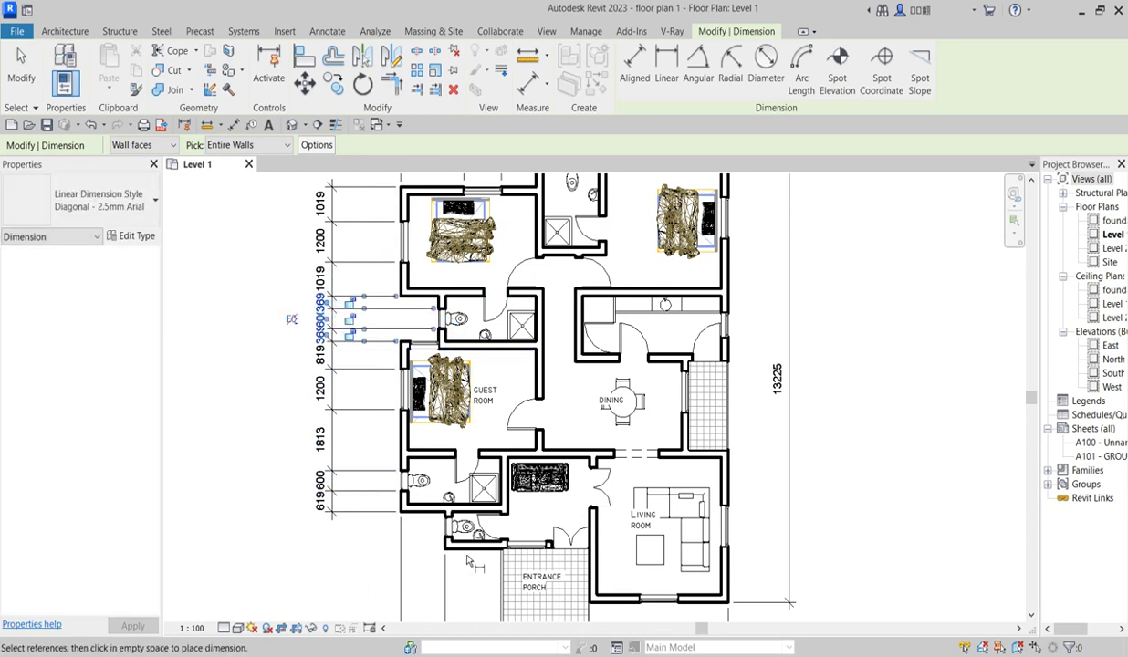
Step: Dimension the living room's right exterior wall with its window width, between the wall and the overall length dimension
scroll(547, 511, down, 2)
scroll(558, 555, up, 1)
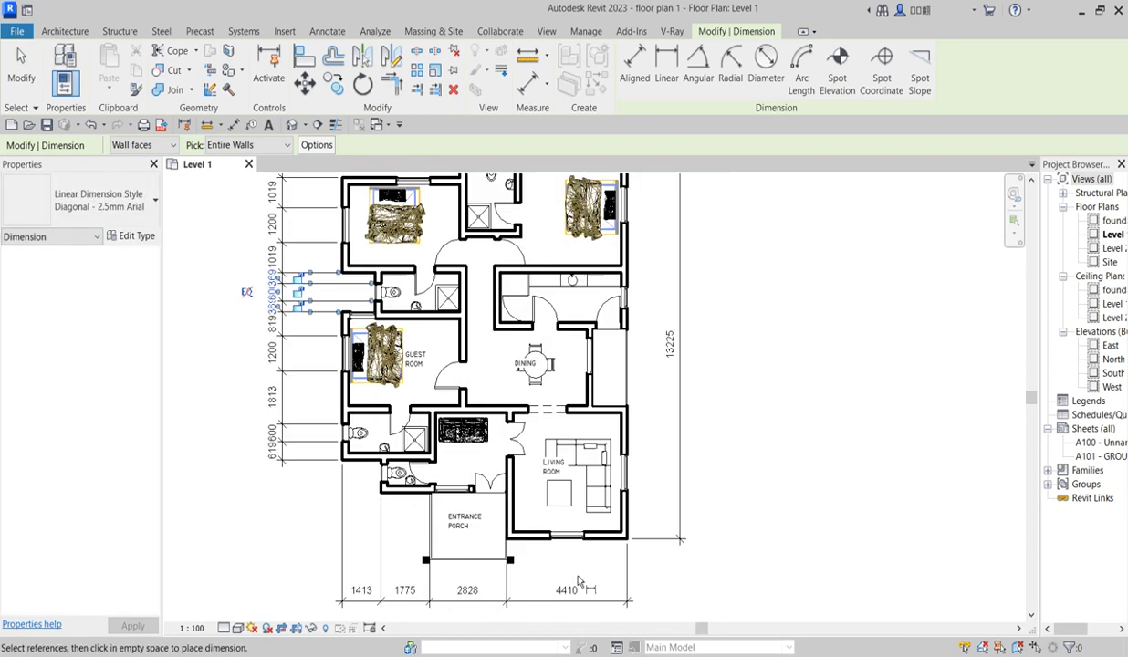
click(623, 488)
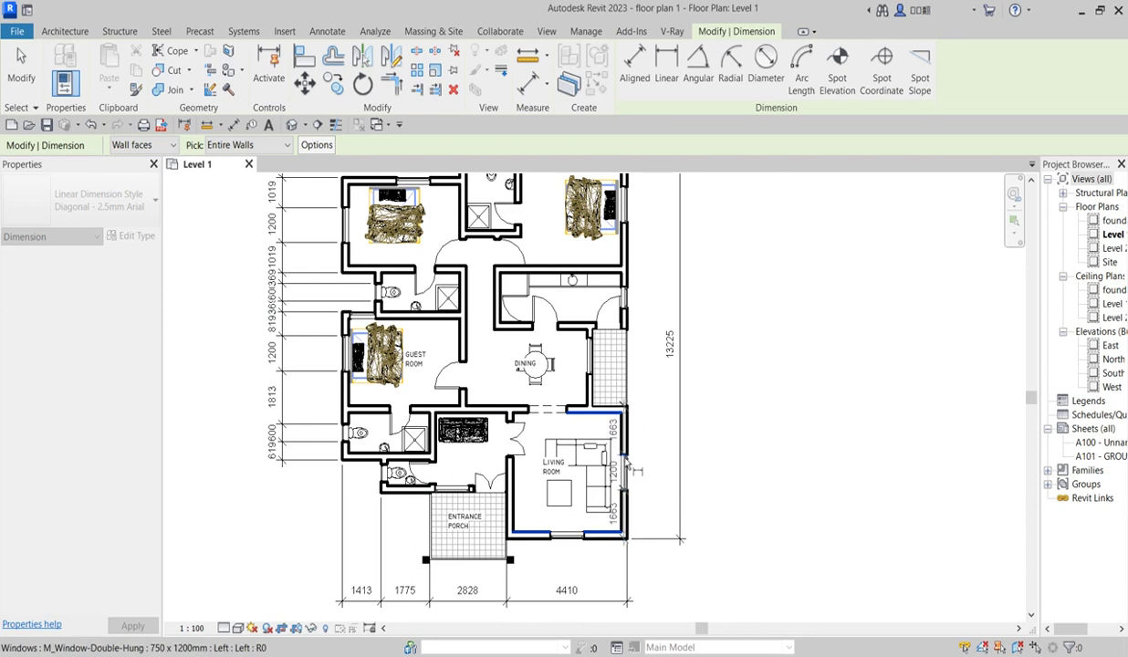
click(644, 483)
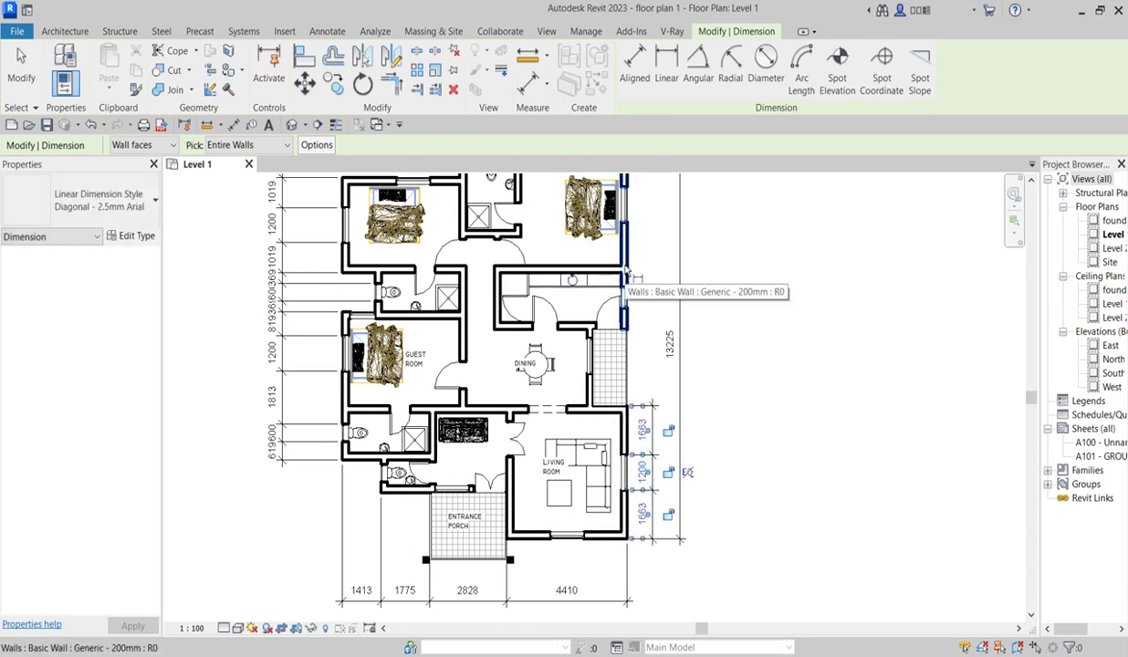
Step: Dimension the right exterior wall of the upper-right bedroom and kitchen, plus the dining room's right wall, in line with the living room dimensions, openings included
click(626, 285)
click(646, 256)
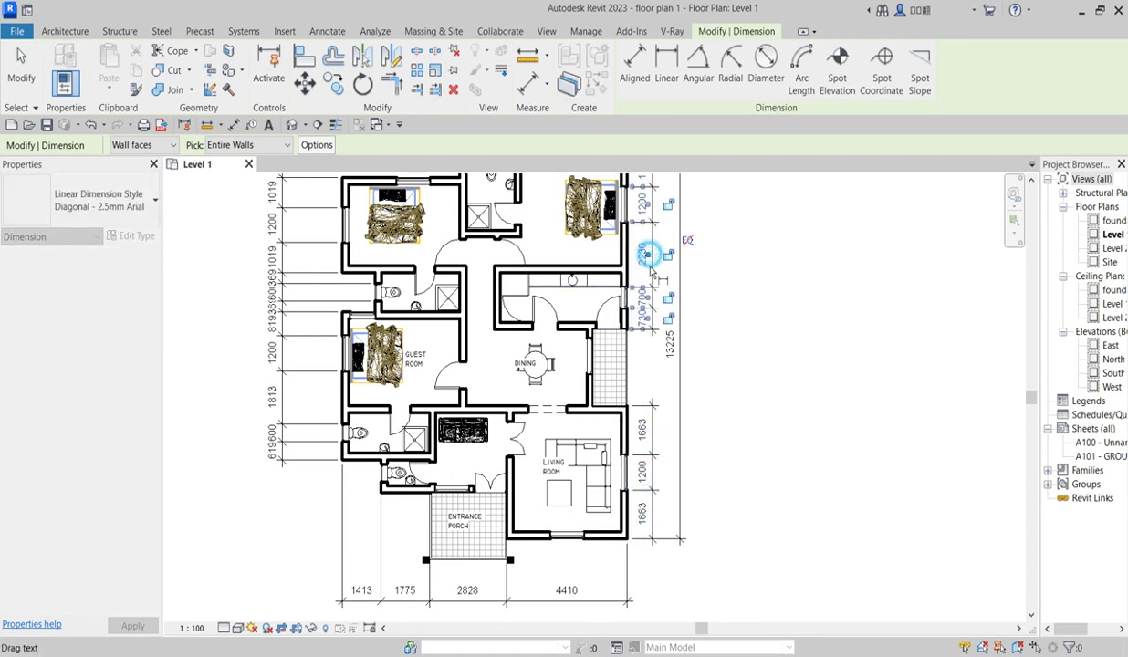
click(589, 374)
click(651, 385)
scroll(653, 389, down, 2)
scroll(574, 438, up, 1)
scroll(493, 490, down, 1)
scroll(582, 395, down, 2)
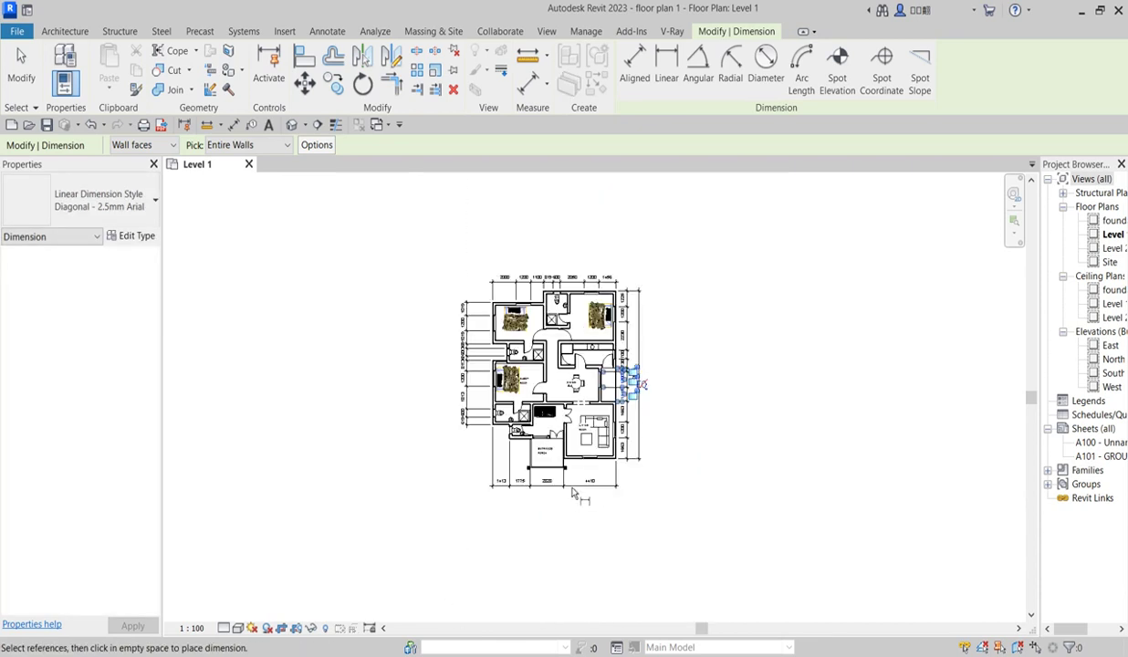
scroll(667, 340, up, 2)
scroll(604, 294, up, 1)
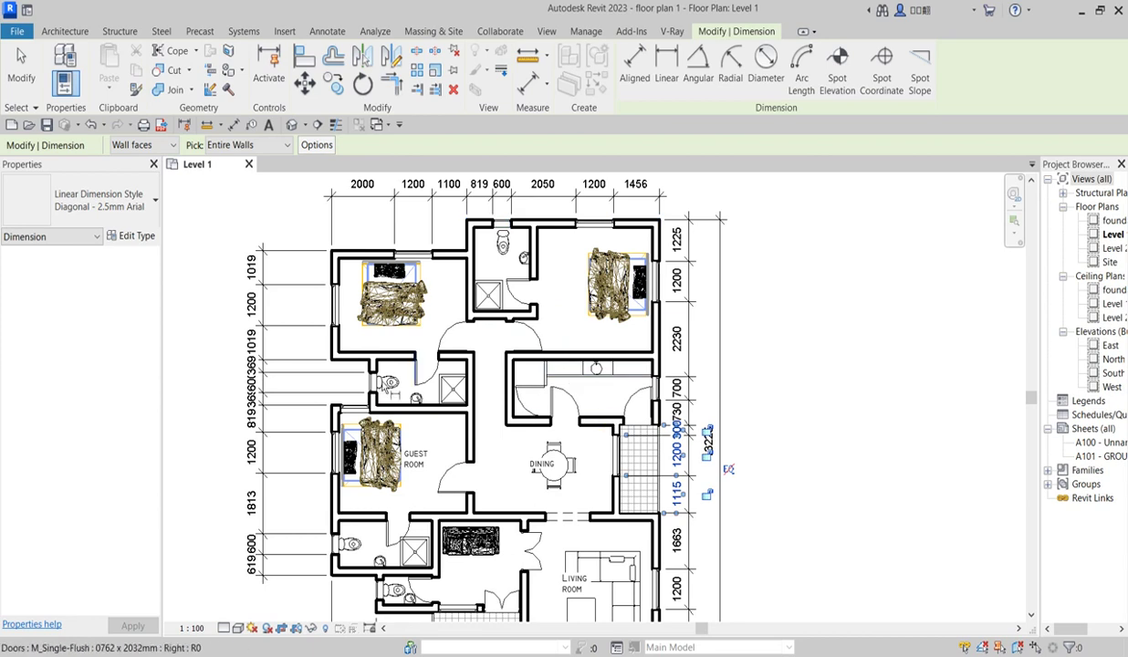
scroll(456, 400, down, 2)
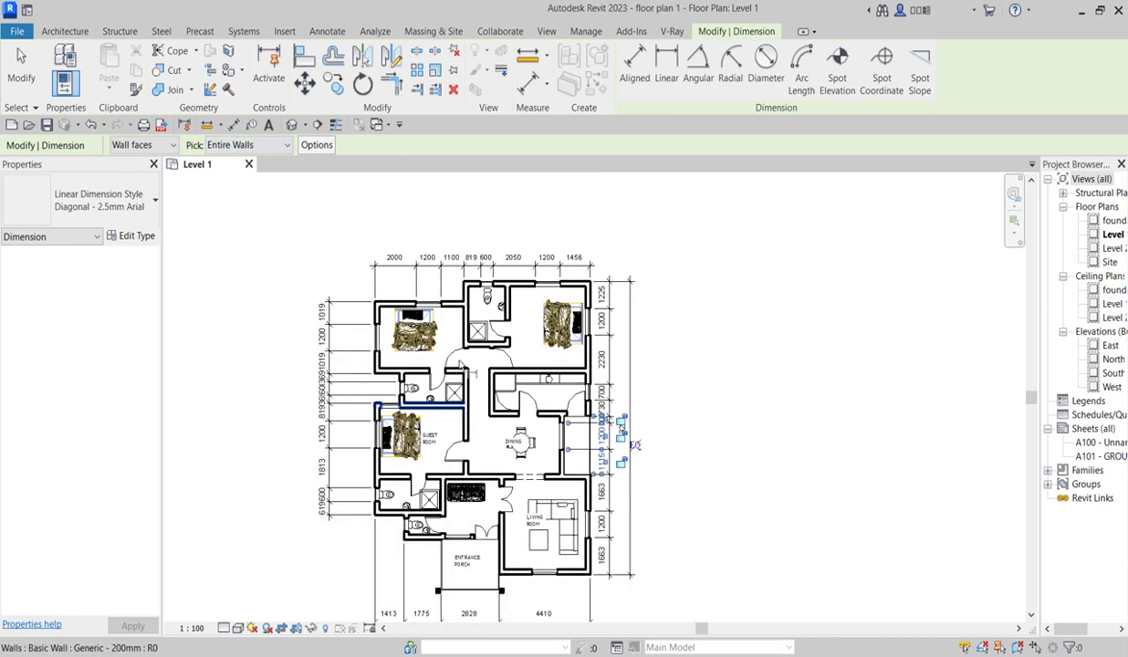
right_click(604, 264)
click(672, 298)
right_click(662, 302)
click(727, 322)
Step: Move the overlapping 300 dimension text beside the side porch outward, clear of its dimension line
scroll(603, 415, up, 2)
scroll(607, 383, up, 1)
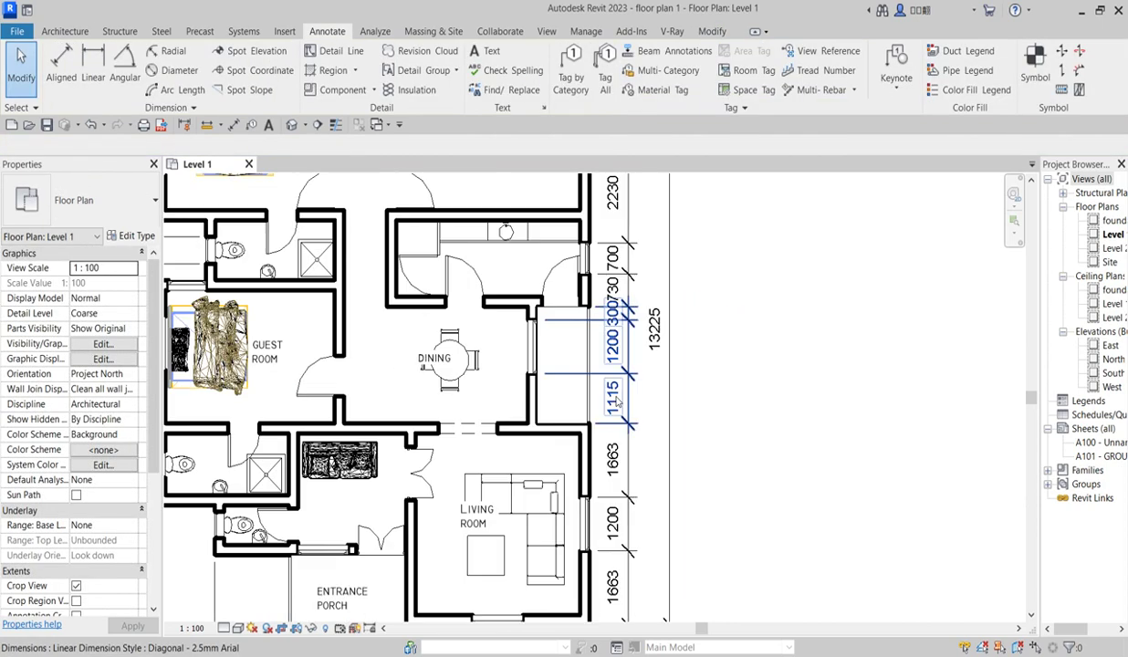
scroll(618, 334, up, 2)
scroll(618, 335, up, 2)
click(616, 333)
drag(628, 328, 715, 274)
click(847, 307)
Step: Move both 369 dimension texts beside the upper-left bathroom outward, clear of the neighbouring values
scroll(847, 308, down, 5)
scroll(305, 374, up, 2)
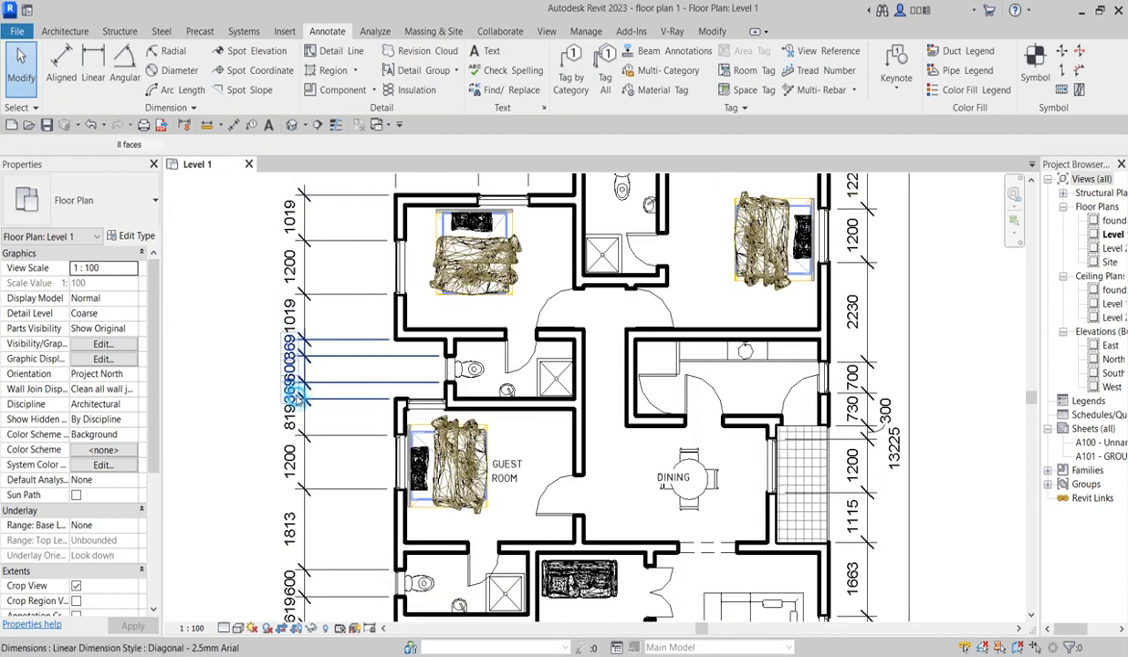
click(298, 399)
scroll(283, 420, up, 2)
drag(285, 406, 260, 402)
drag(285, 321, 259, 331)
scroll(350, 402, down, 3)
click(263, 290)
Step: Reduce the text size of the Diagonal - 2.5mm Arial linear dimension style
scroll(301, 393, down, 2)
scroll(335, 406, up, 4)
click(335, 406)
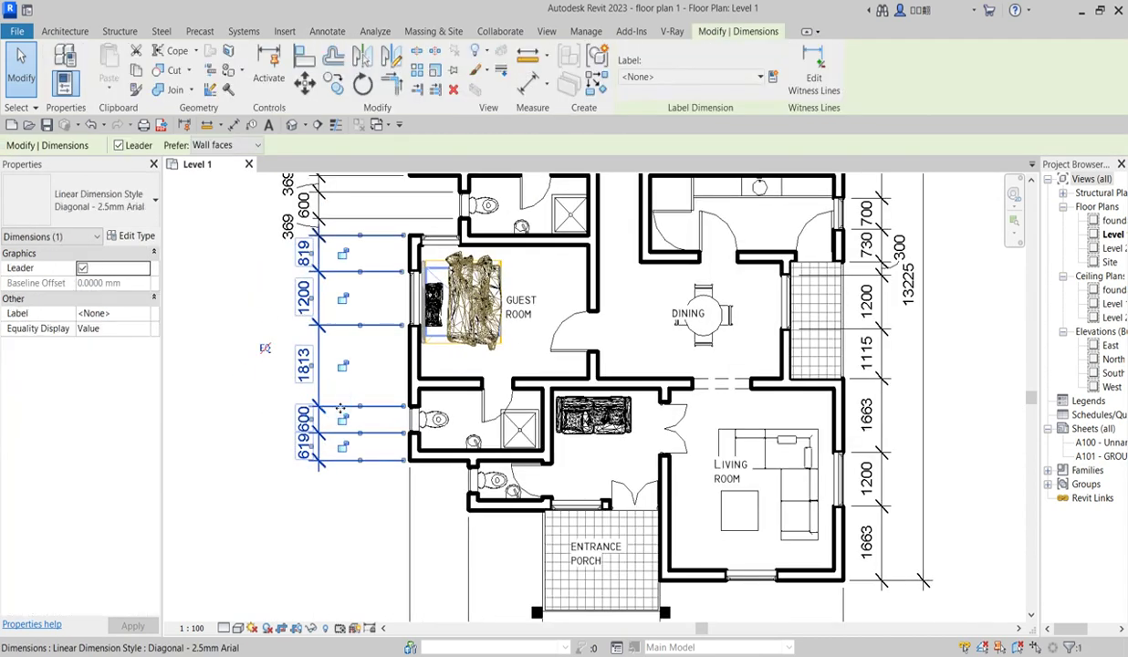
scroll(329, 511, down, 2)
scroll(339, 394, up, 2)
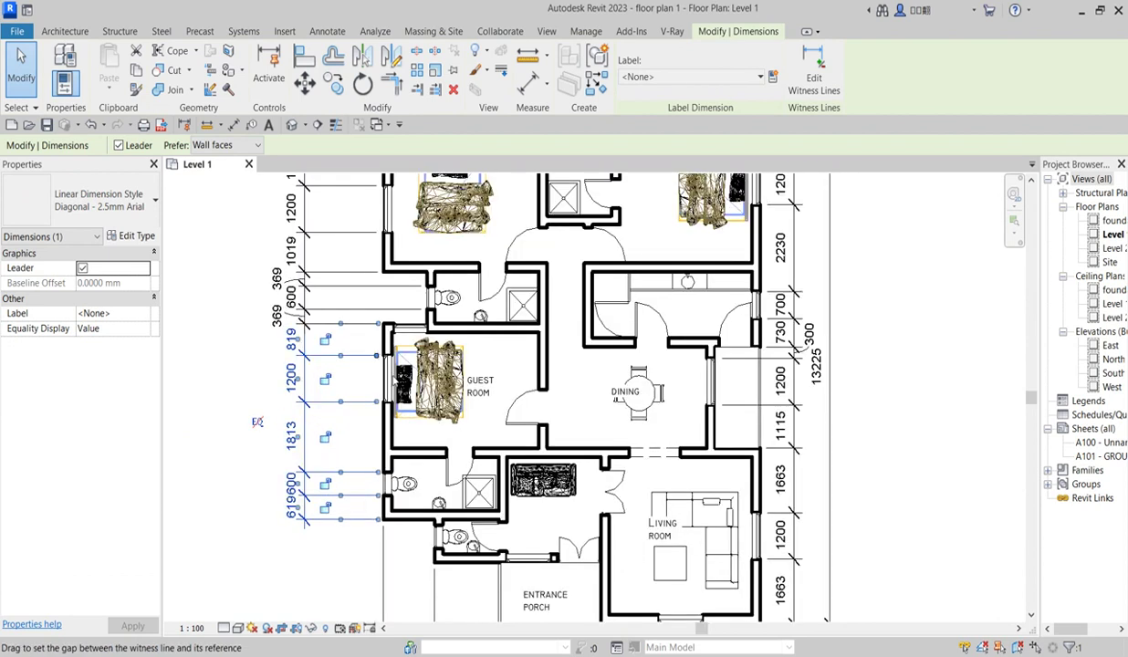
click(132, 235)
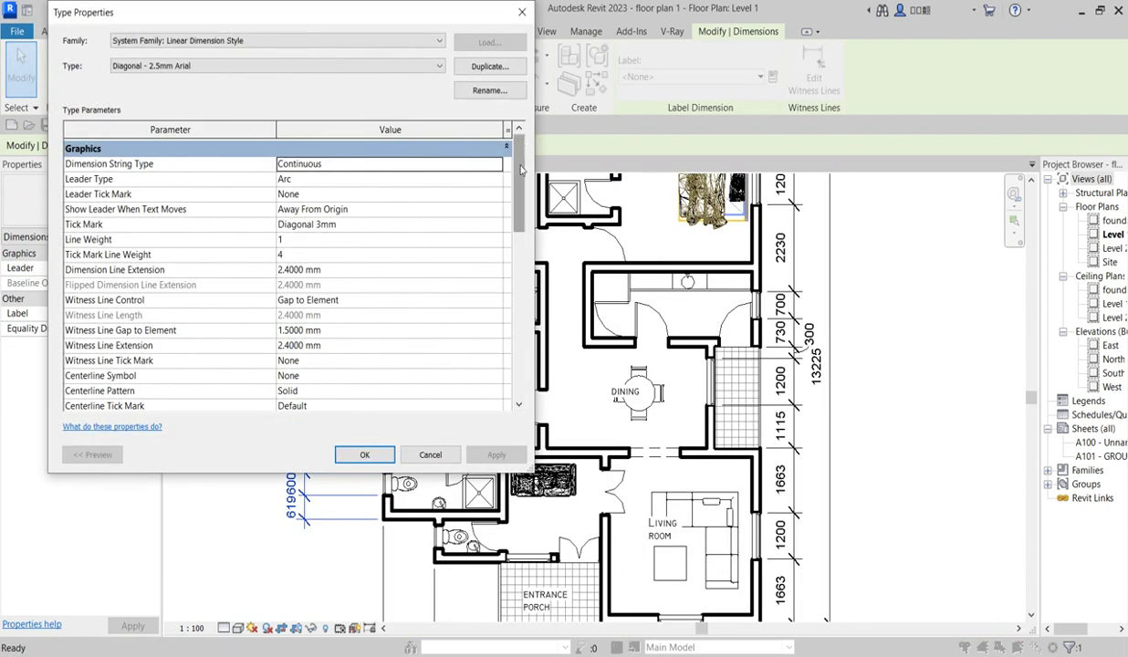
drag(521, 168, 463, 272)
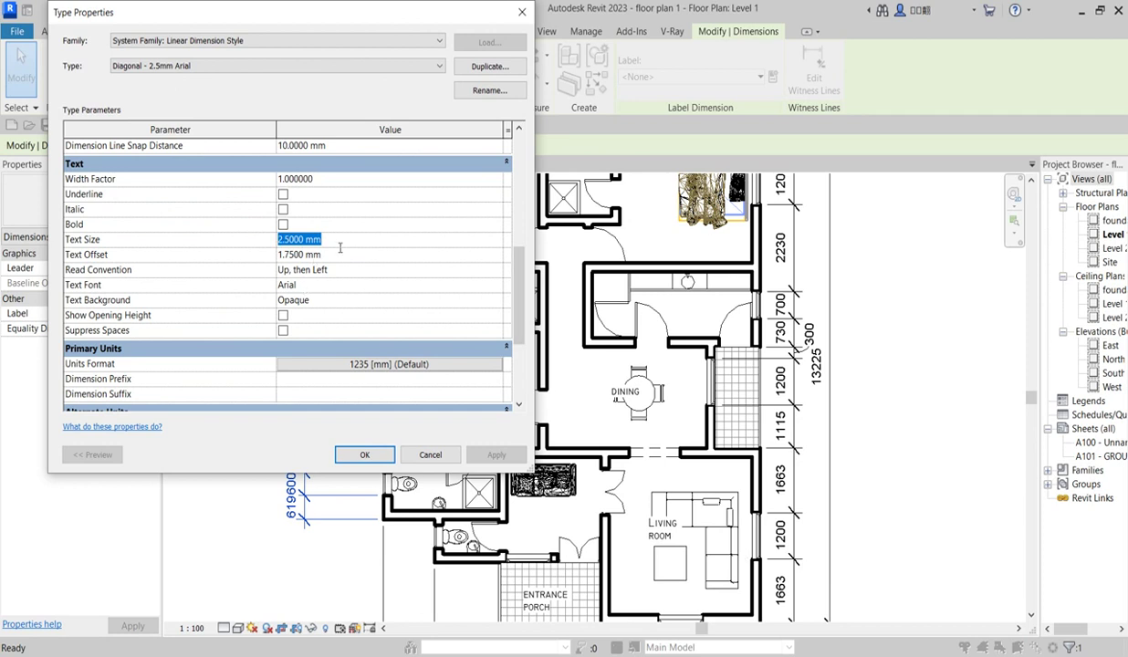
click(365, 454)
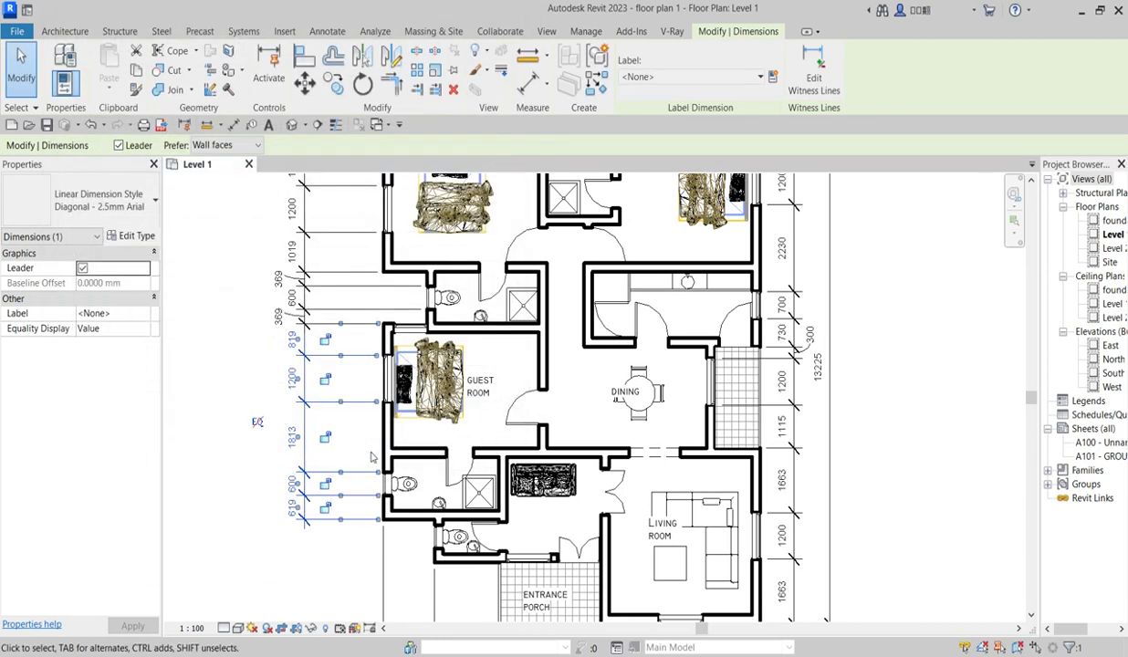
scroll(796, 294, up, 2)
scroll(796, 294, down, 5)
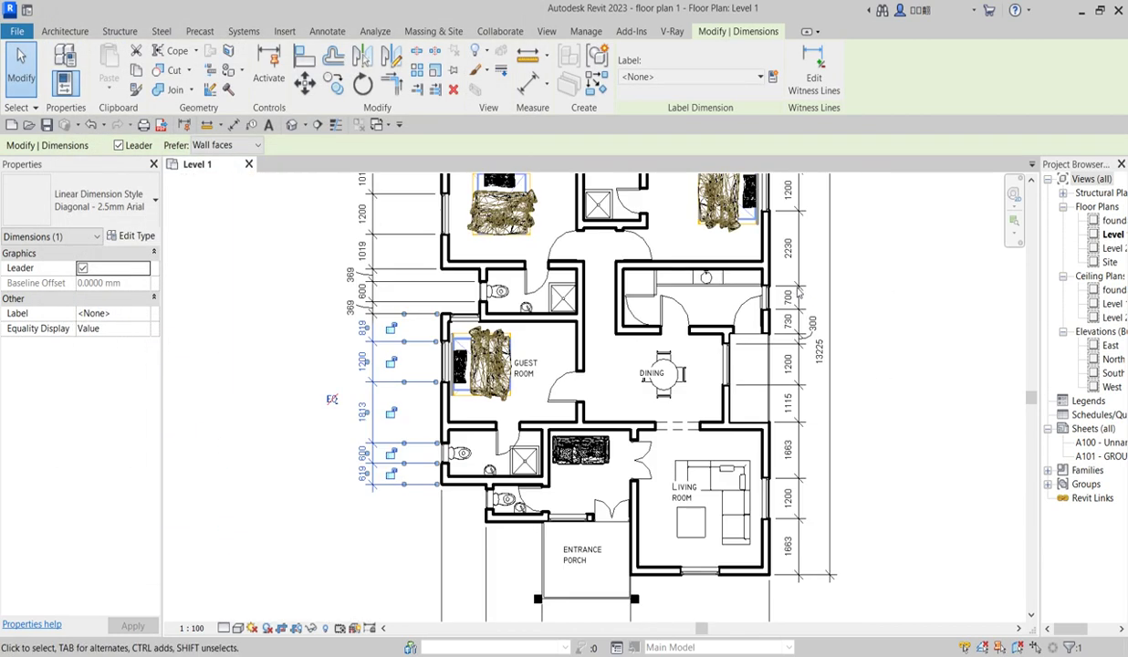
scroll(838, 398, up, 1)
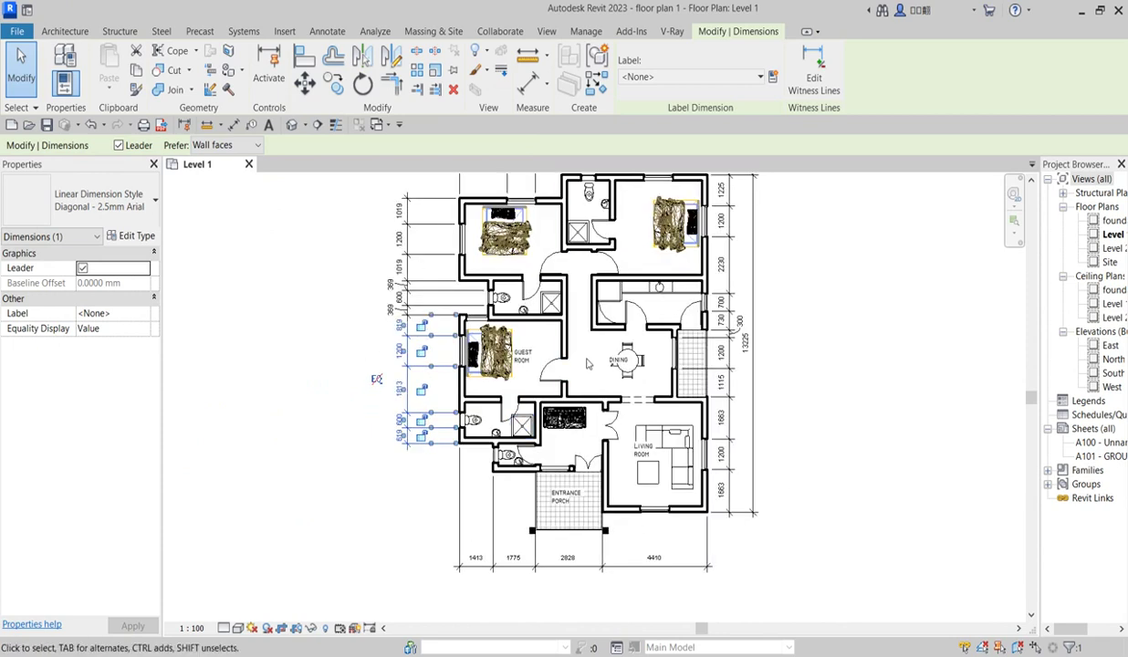
click(347, 424)
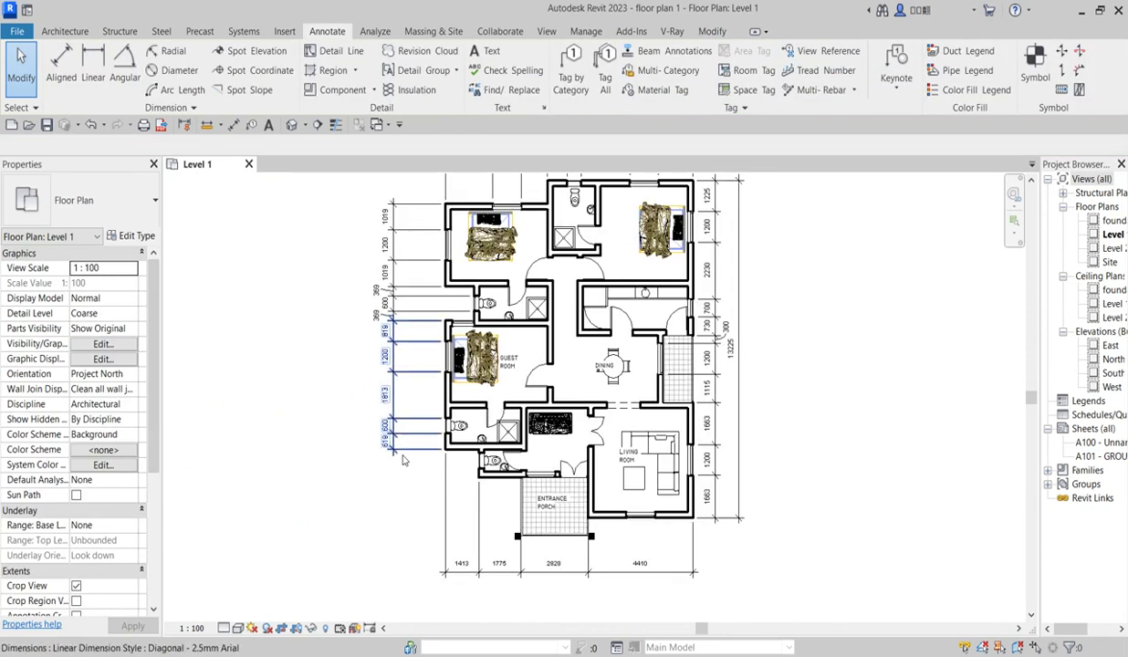
Step: Examine the dimension strings around the whole floor plan for text legibility and complete coverage of walls and openings
scroll(390, 463, down, 1)
scroll(450, 433, up, 2)
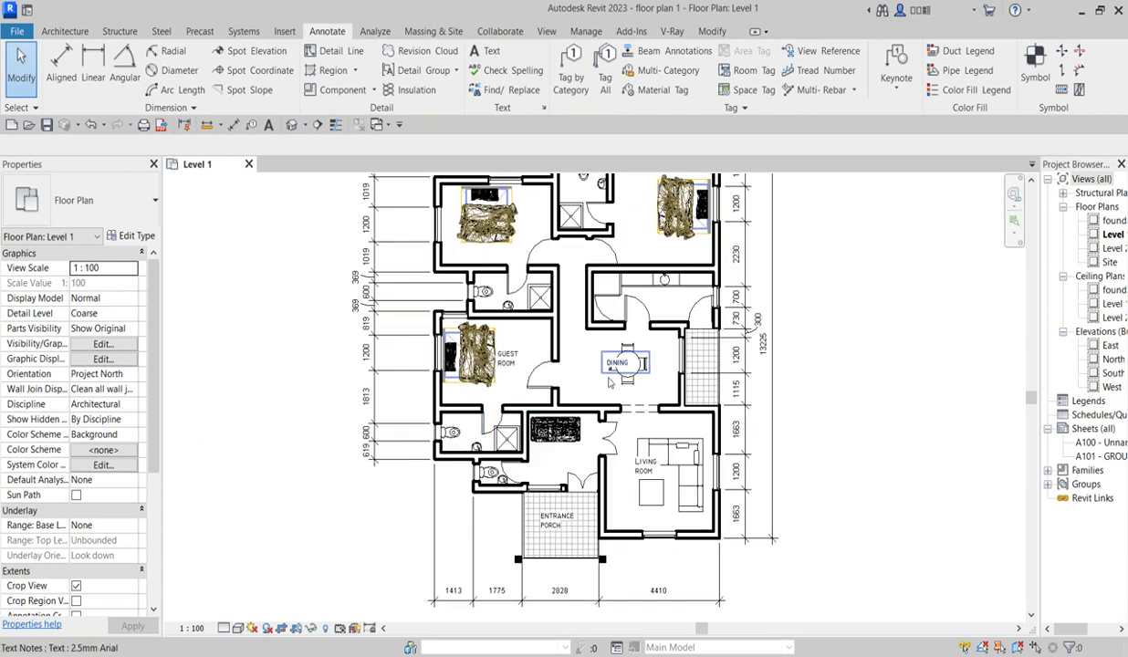
scroll(609, 381, down, 2)
scroll(616, 533, up, 1)
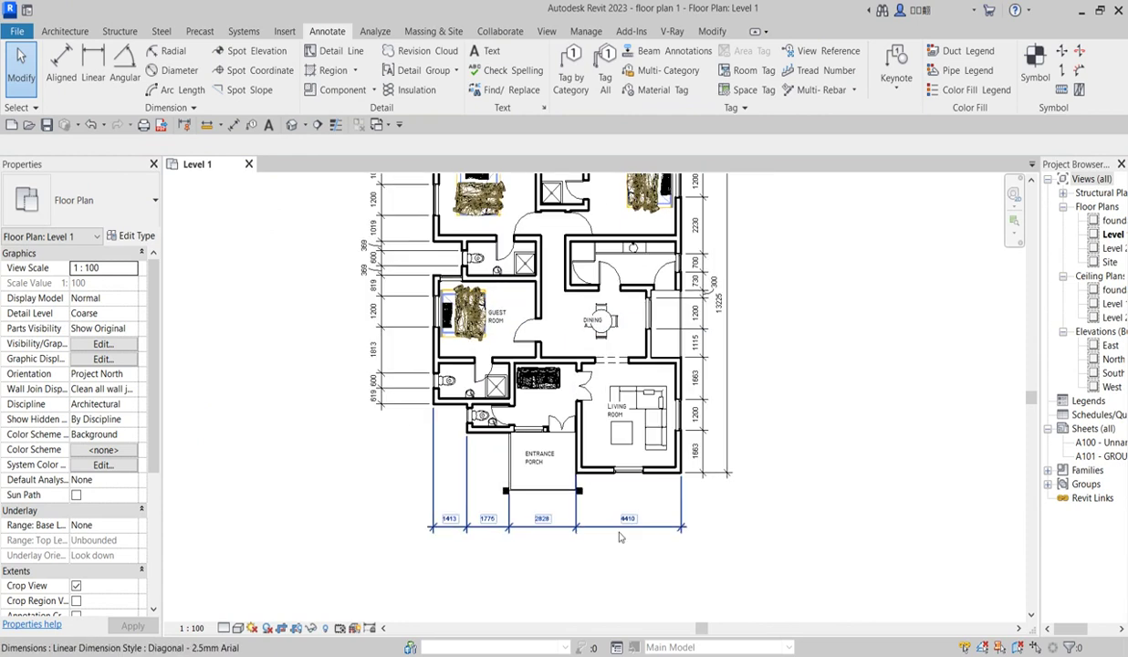
click(606, 529)
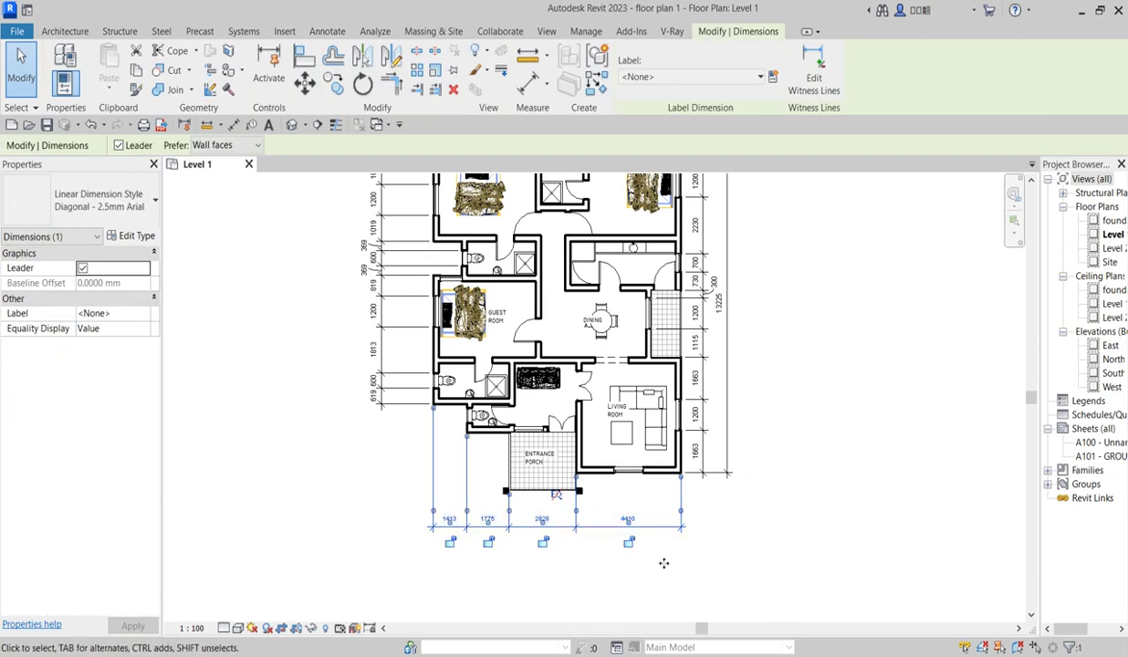
click(727, 518)
scroll(638, 438, down, 2)
scroll(511, 402, up, 1)
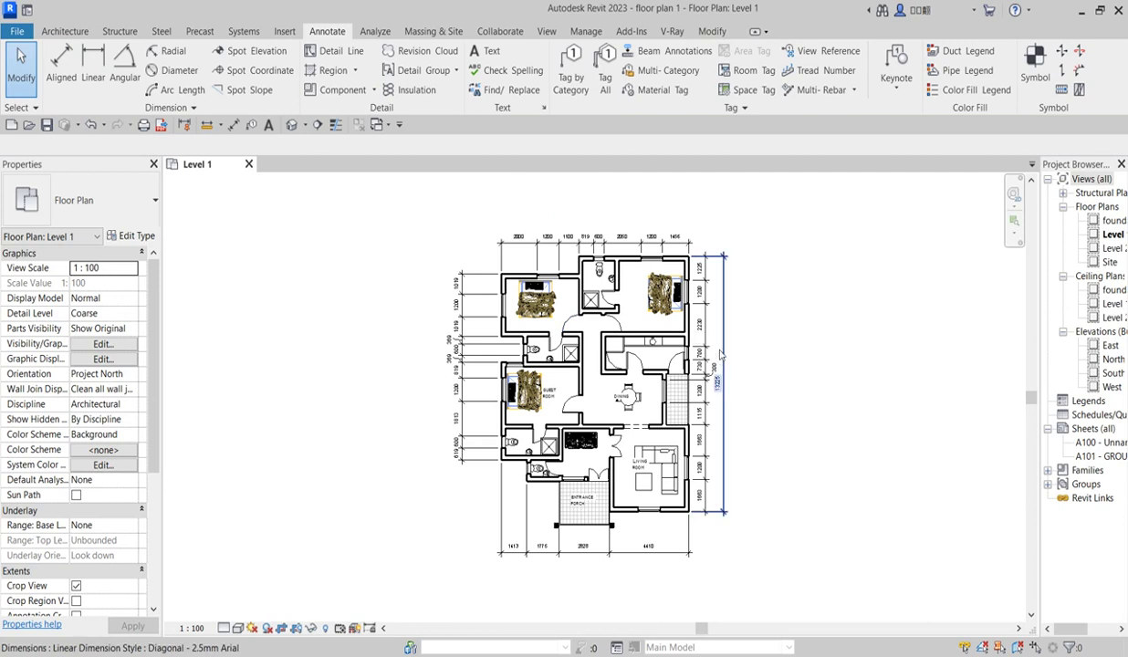
scroll(643, 292, up, 2)
scroll(623, 298, up, 1)
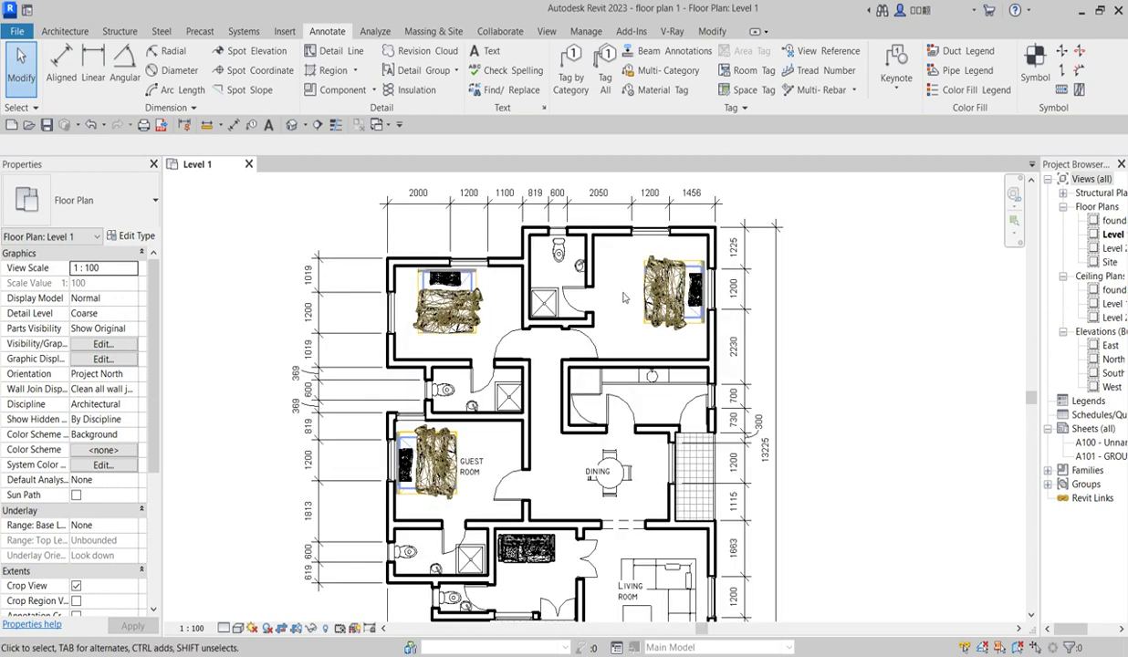
scroll(607, 410, down, 2)
scroll(602, 451, up, 2)
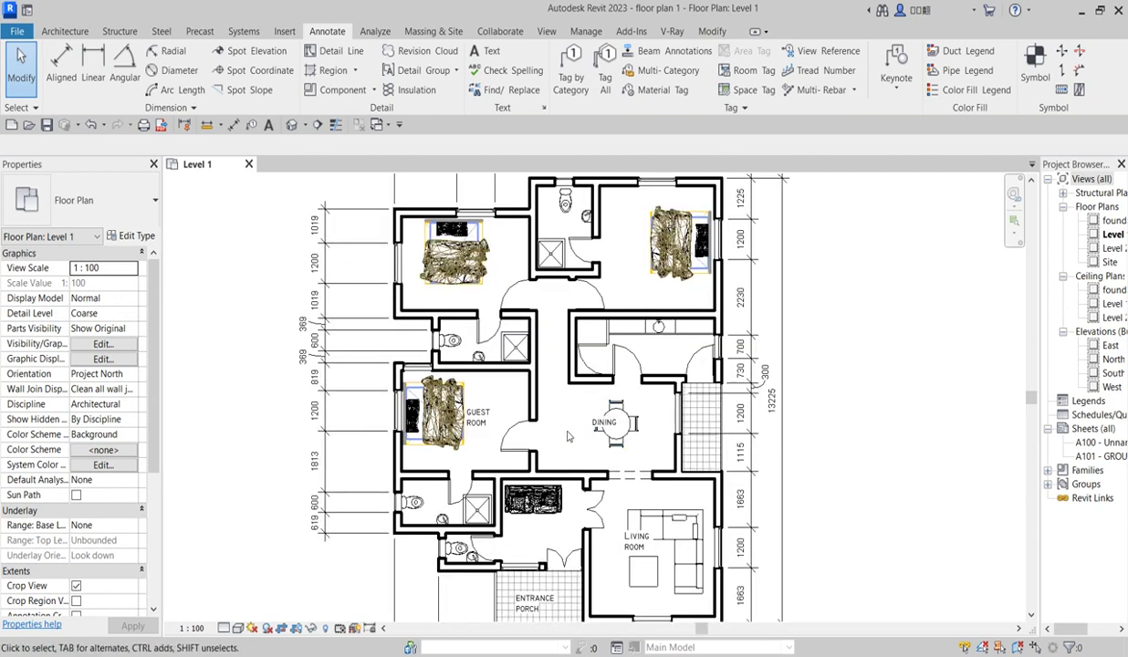
scroll(575, 421, down, 2)
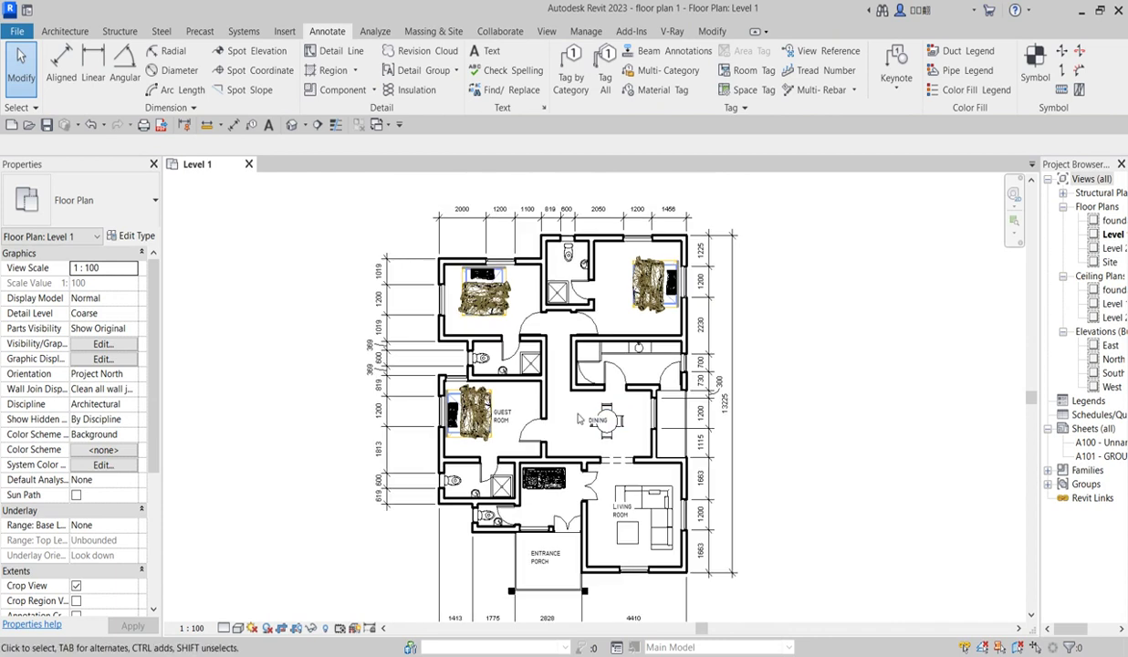
scroll(575, 423, up, 2)
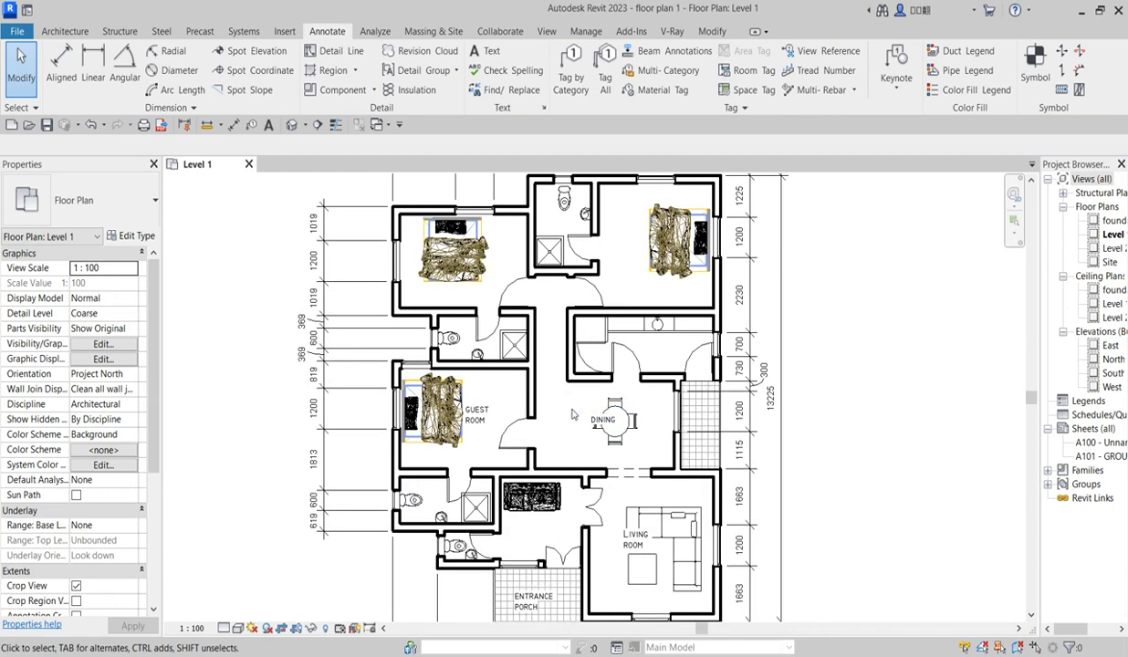
scroll(581, 415, down, 2)
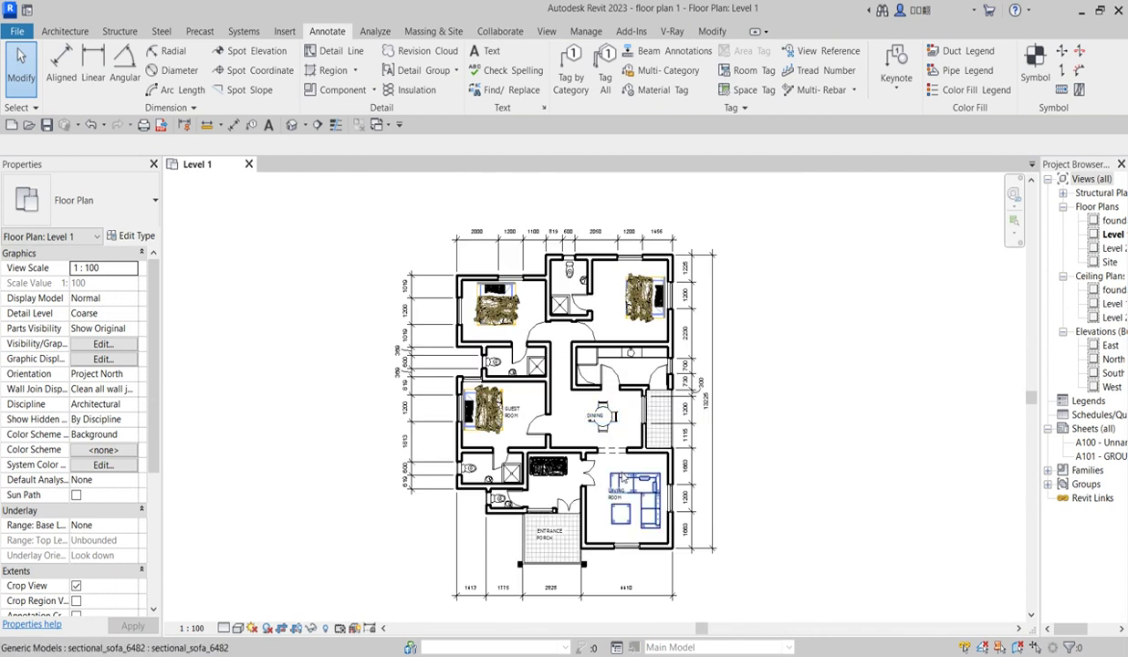
right_click(776, 319)
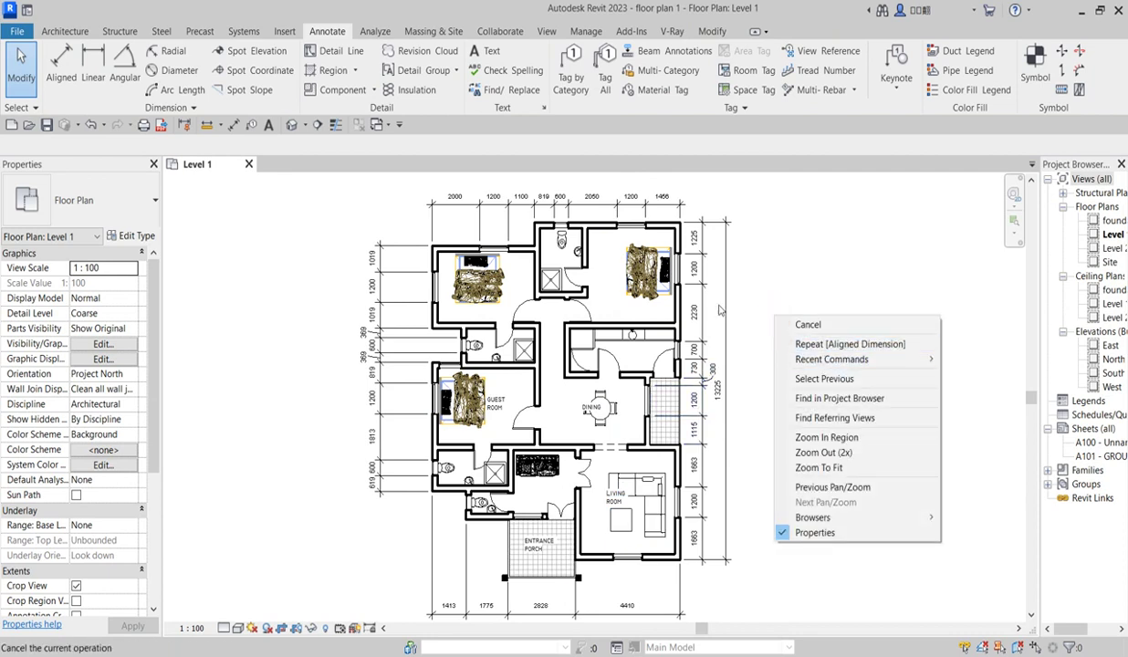
click(759, 412)
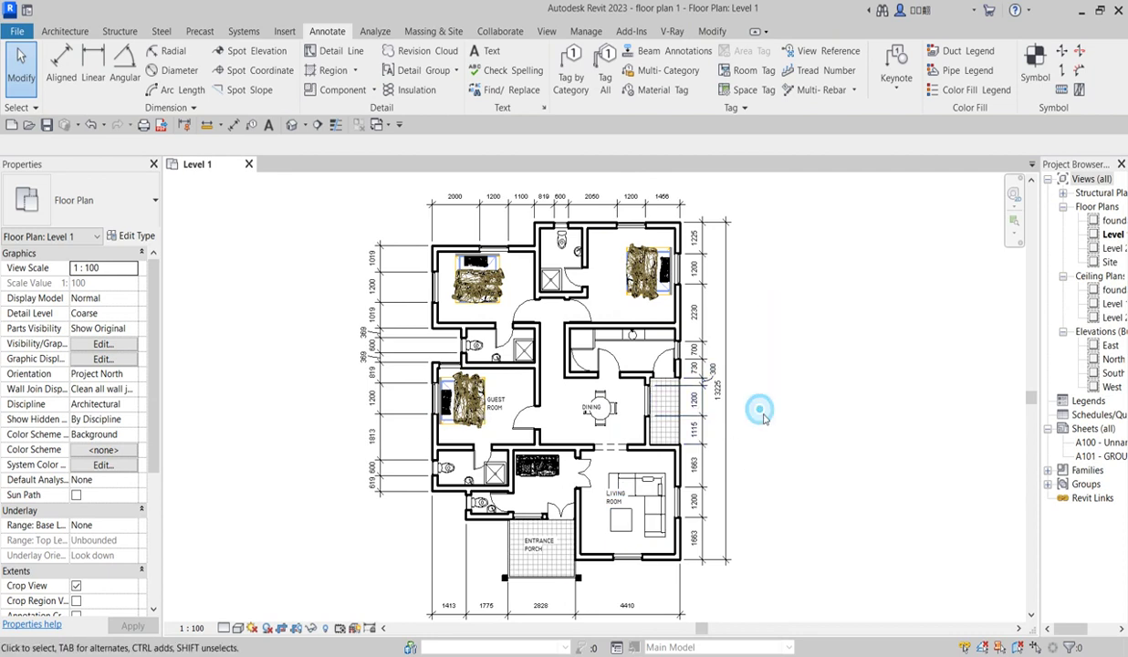
scroll(541, 440, down, 1)
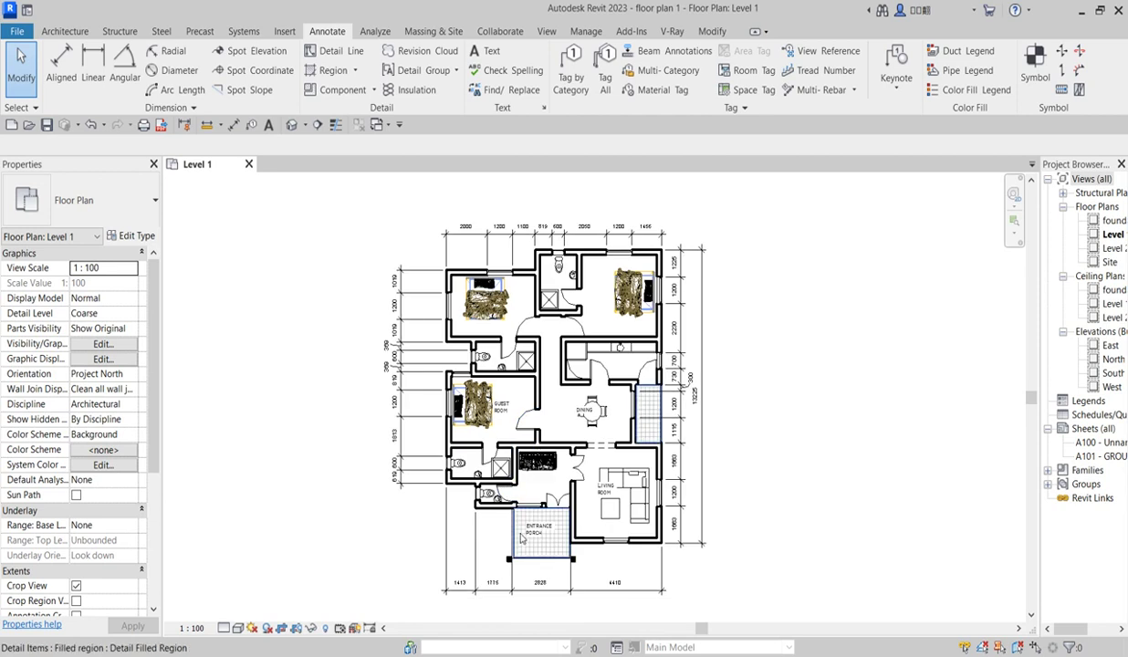